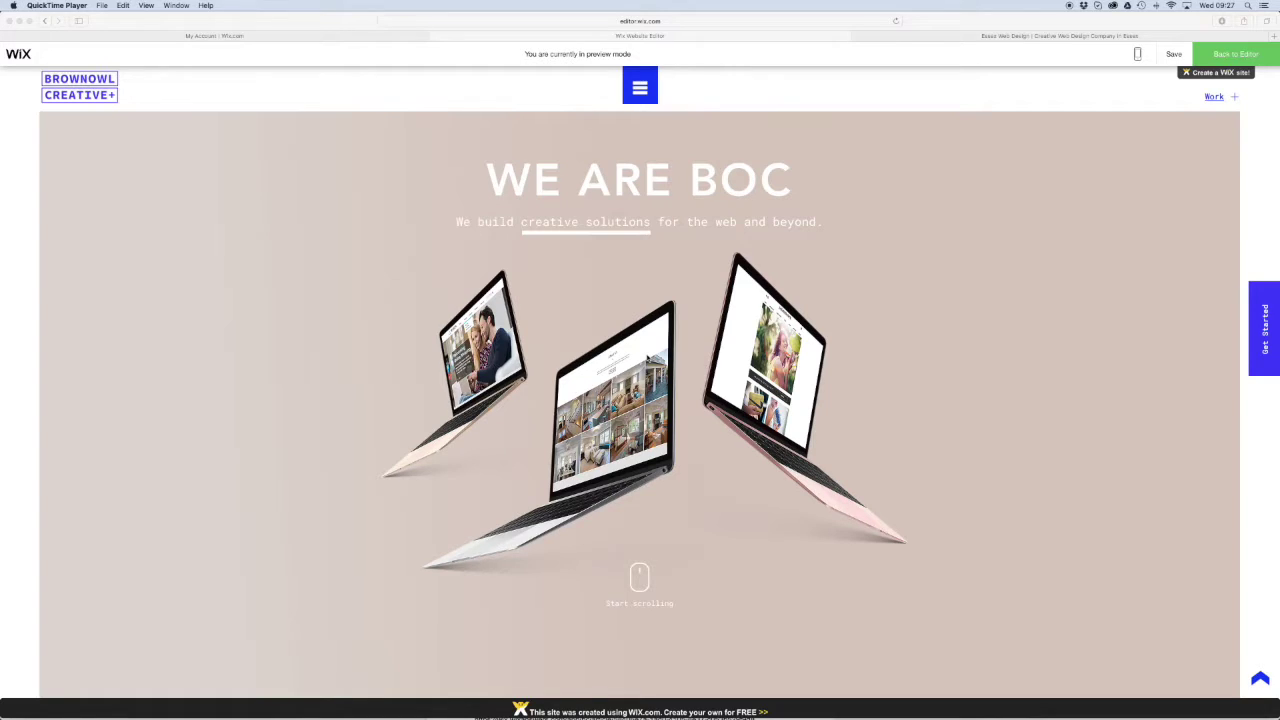
Scroll through the BrownOwl Creative site preview, then leave the preview to return to editing.
scroll(647, 359, down, 5)
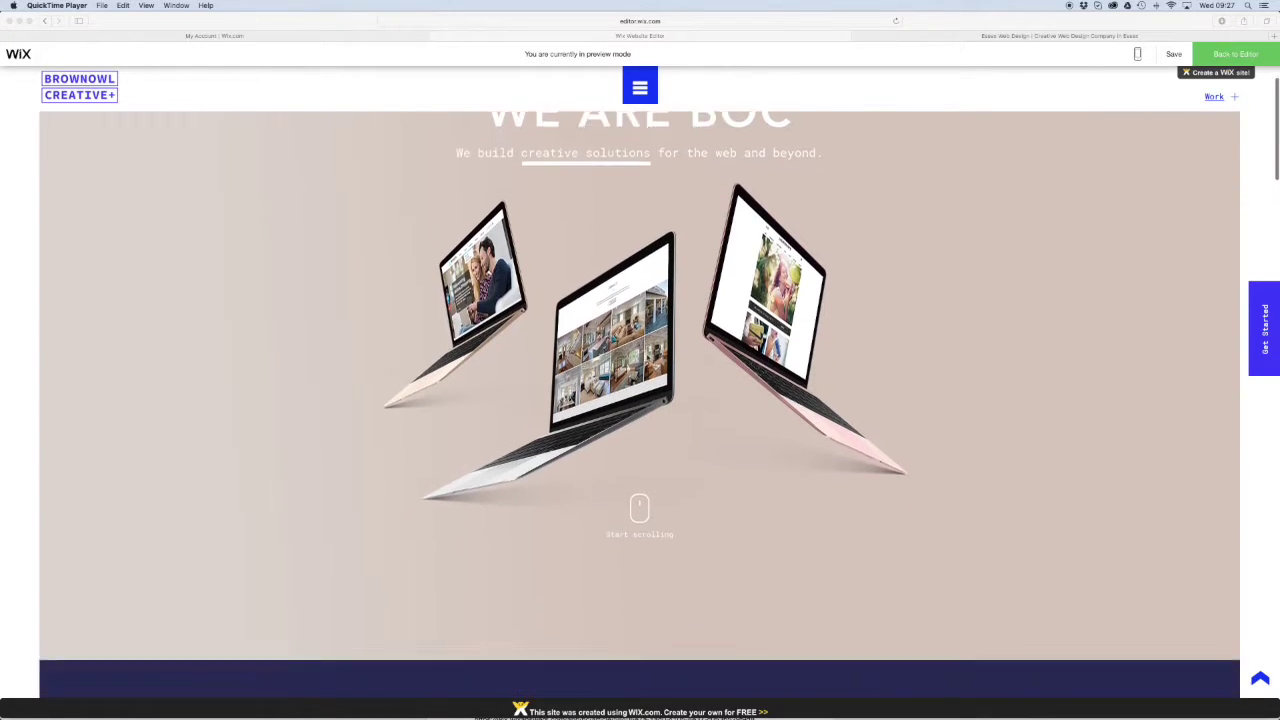
scroll(647, 359, down, 4)
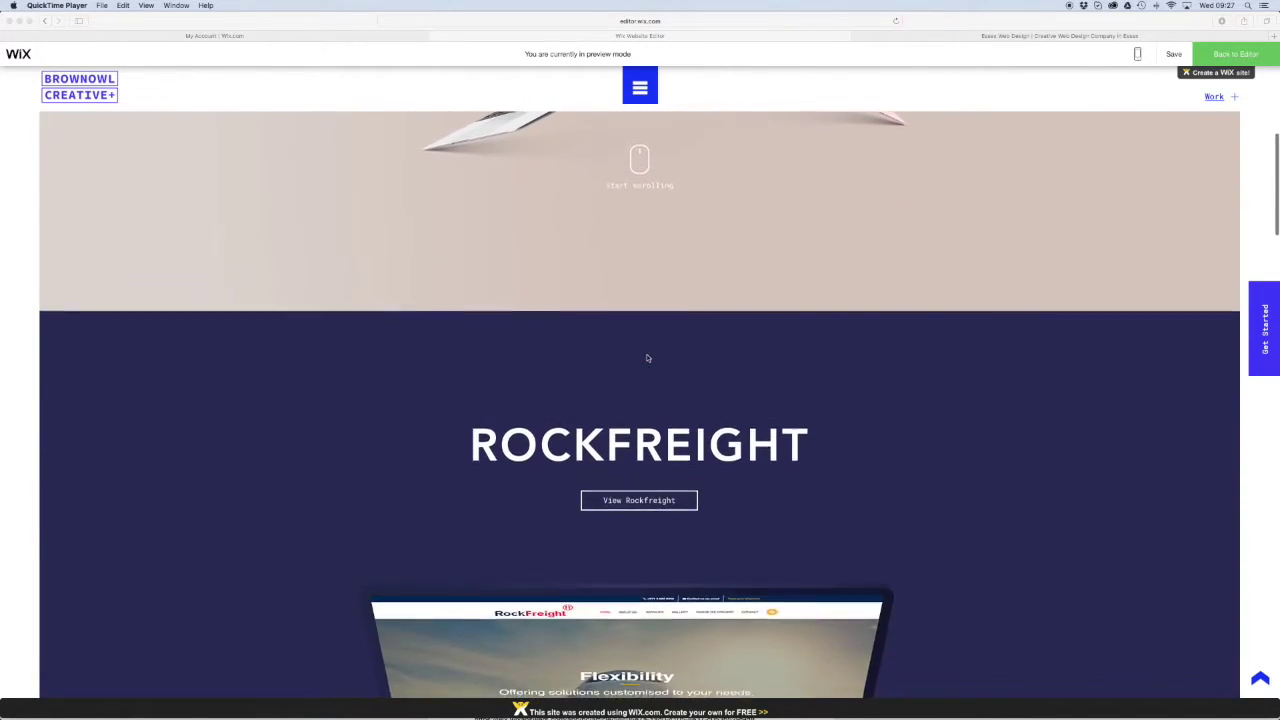
scroll(647, 359, down, 6)
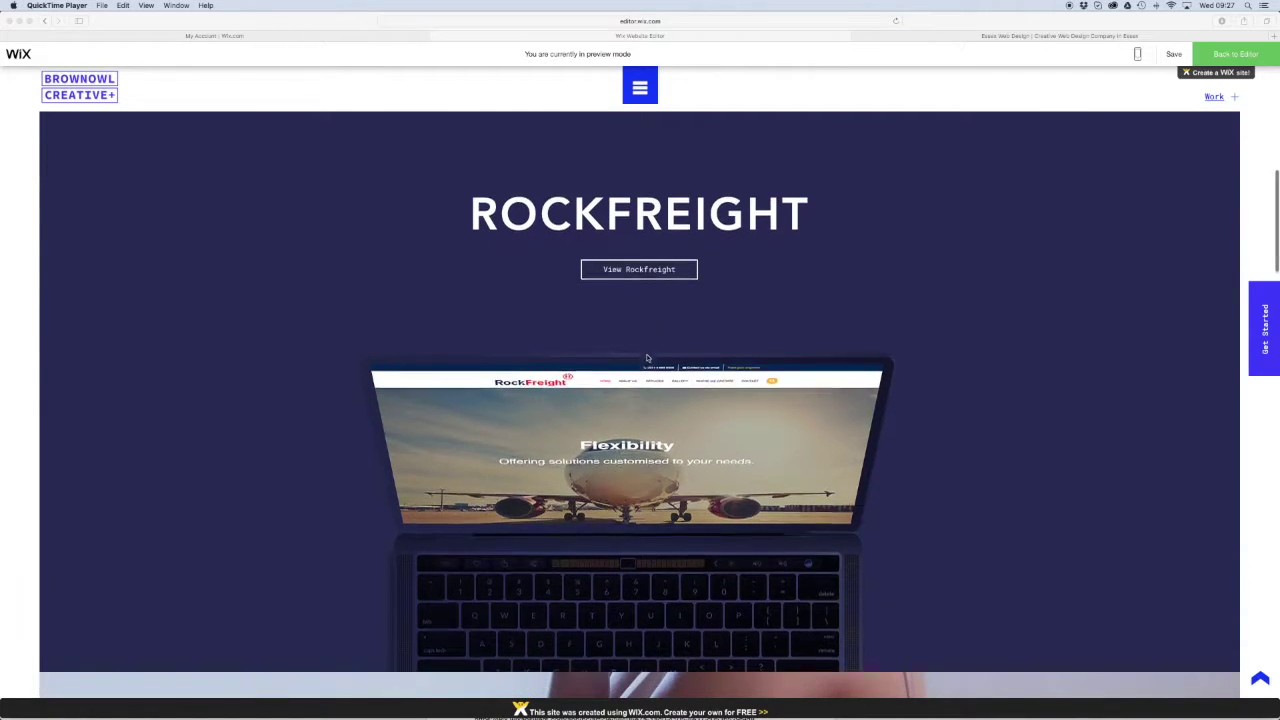
scroll(647, 358, down, 7)
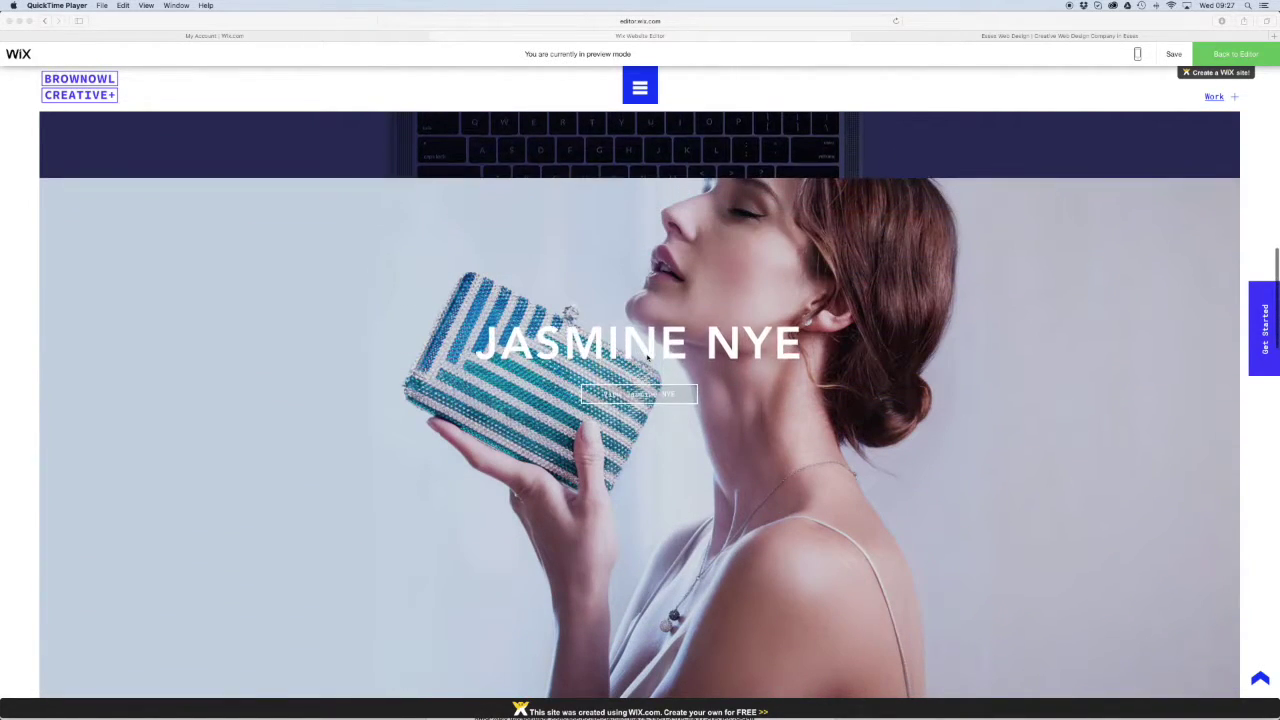
scroll(647, 358, down, 6)
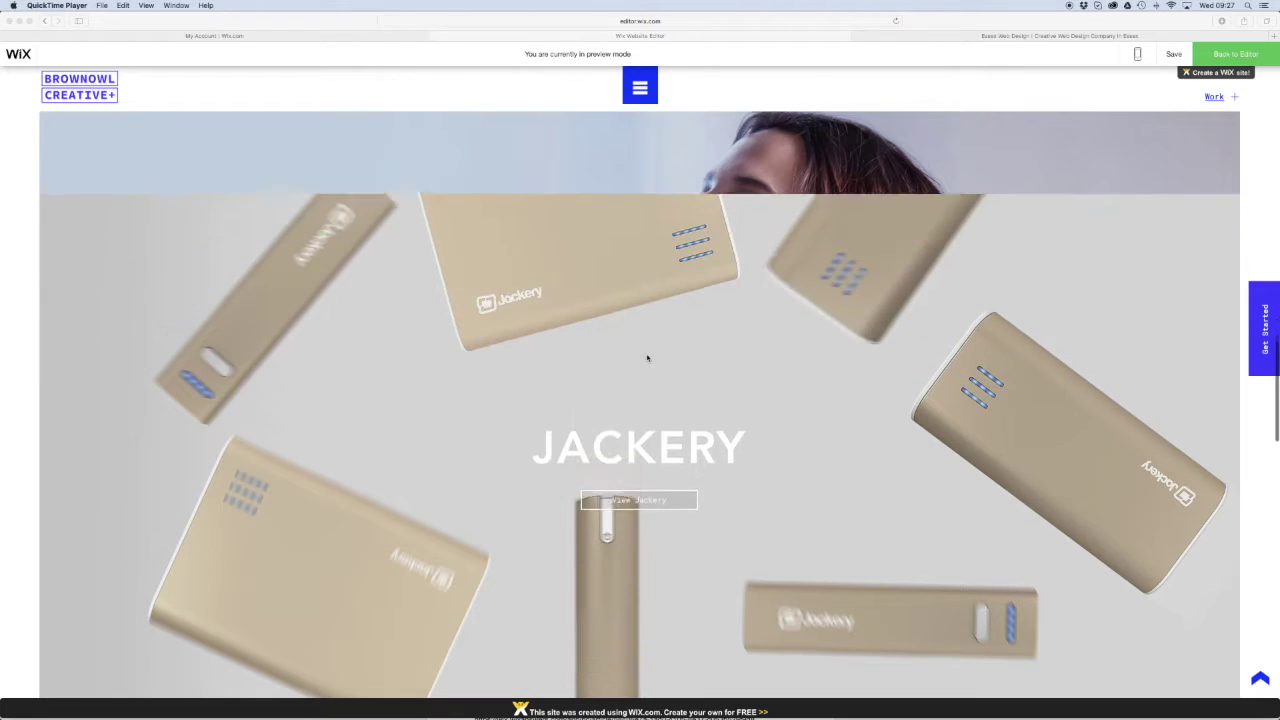
scroll(647, 358, down, 1)
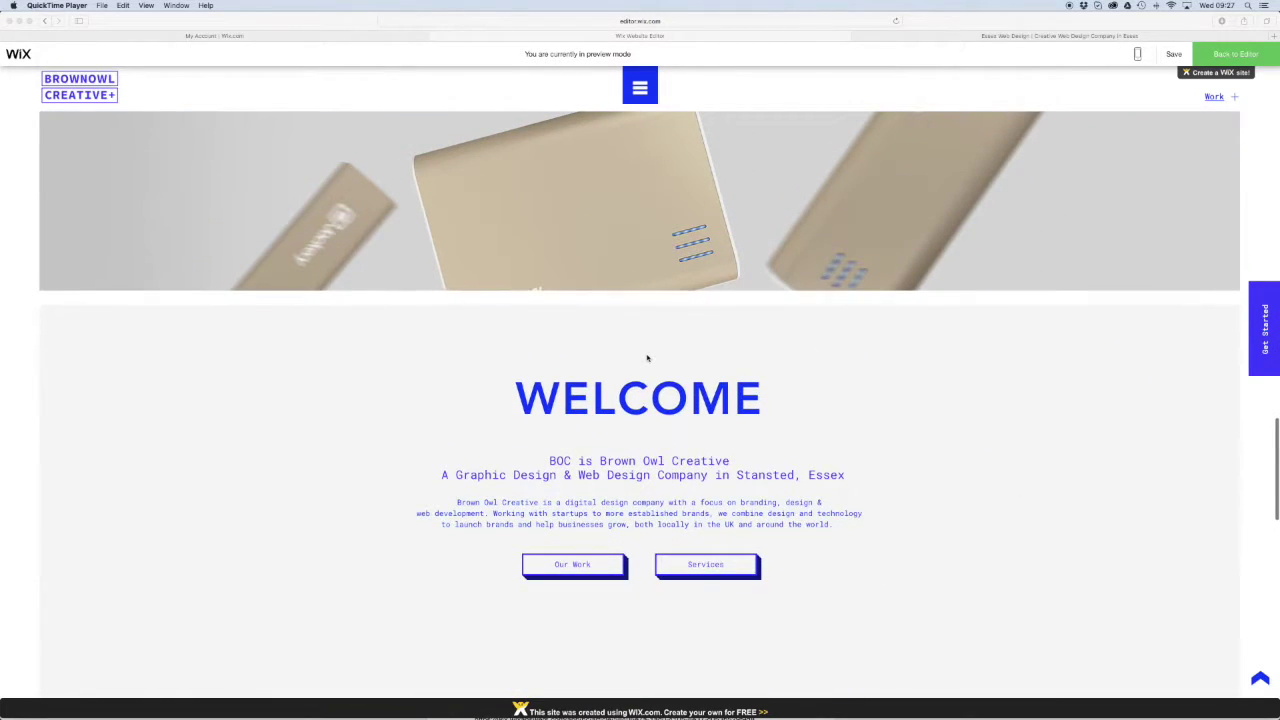
scroll(647, 358, down, 7)
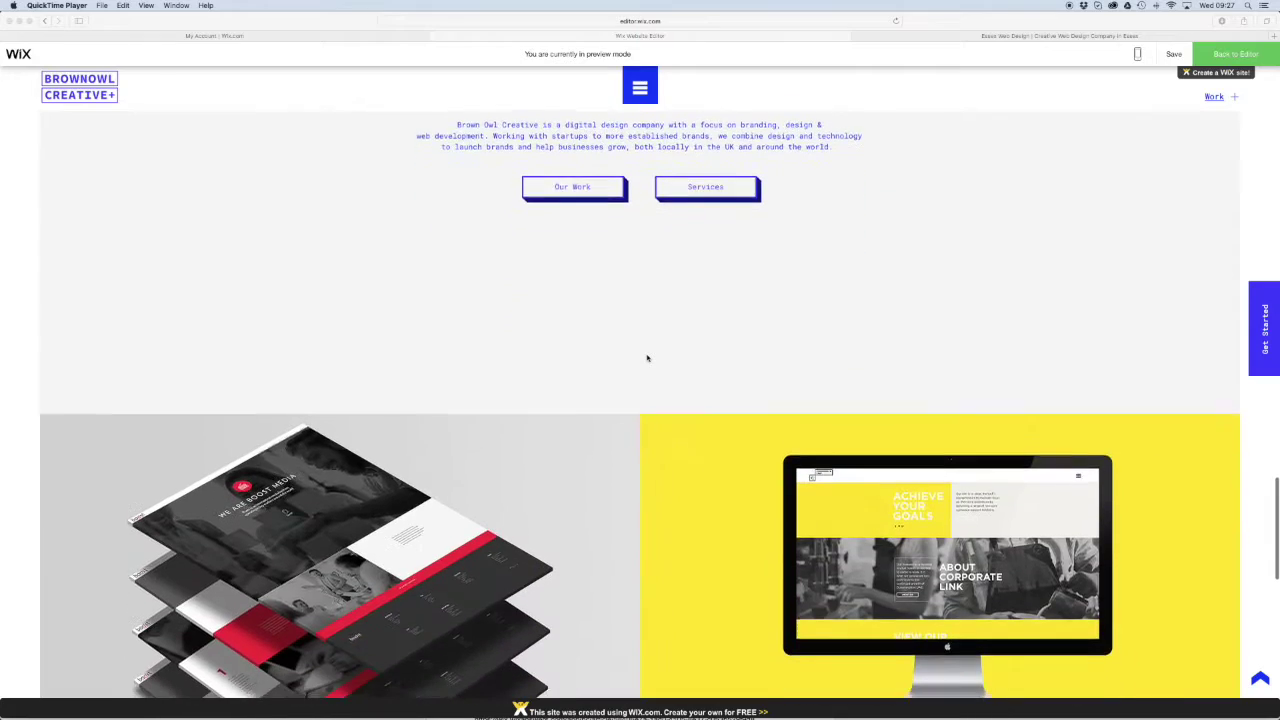
scroll(647, 358, down, 10)
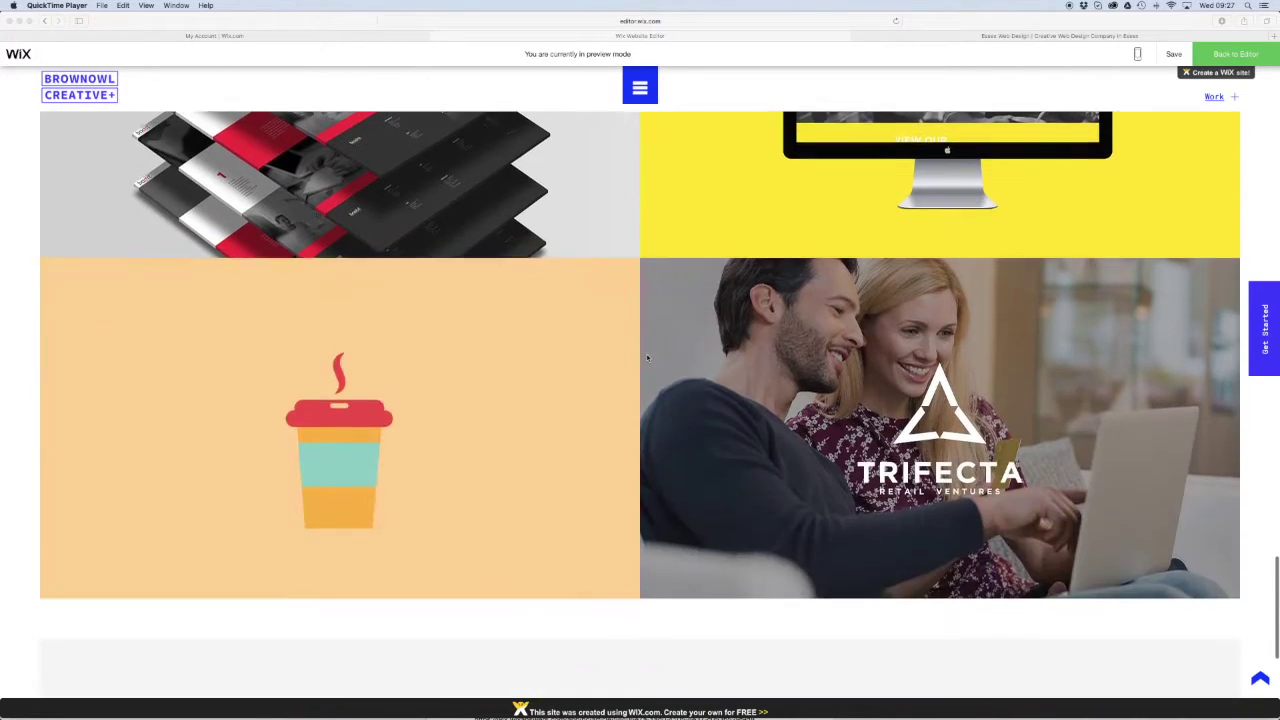
scroll(647, 358, down, 2)
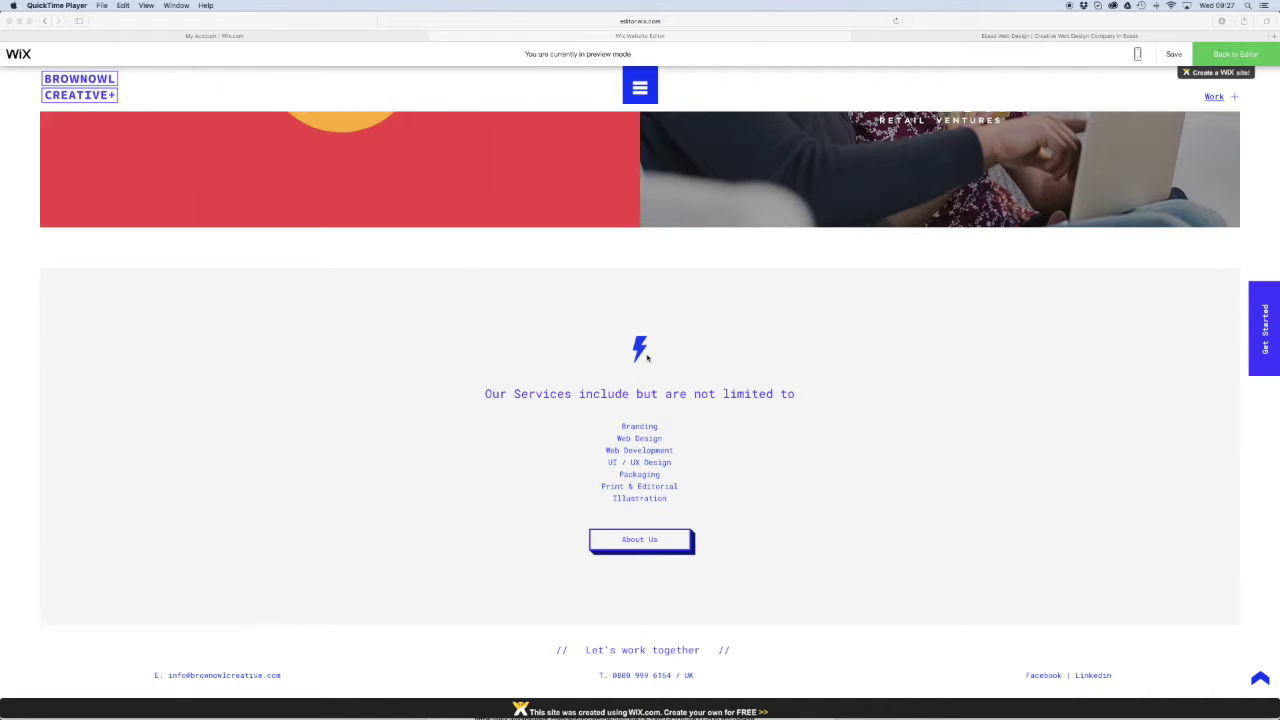
scroll(647, 358, up, 10)
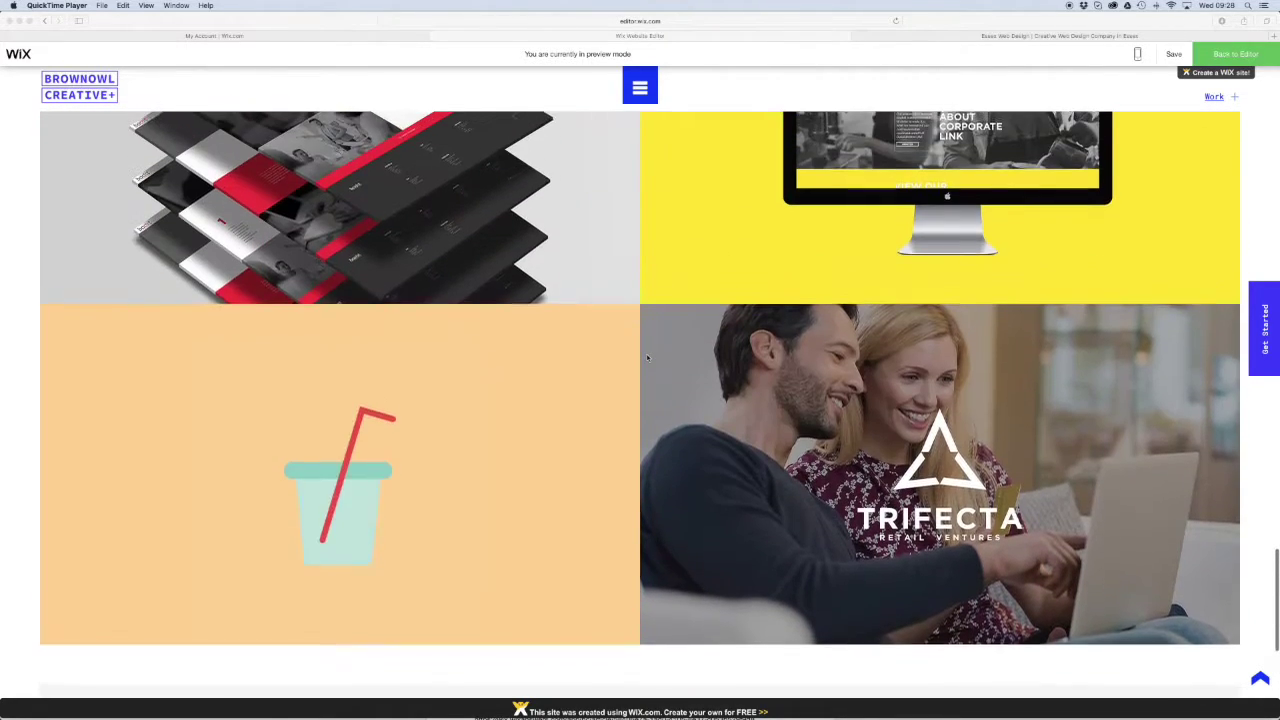
scroll(647, 358, up, 10)
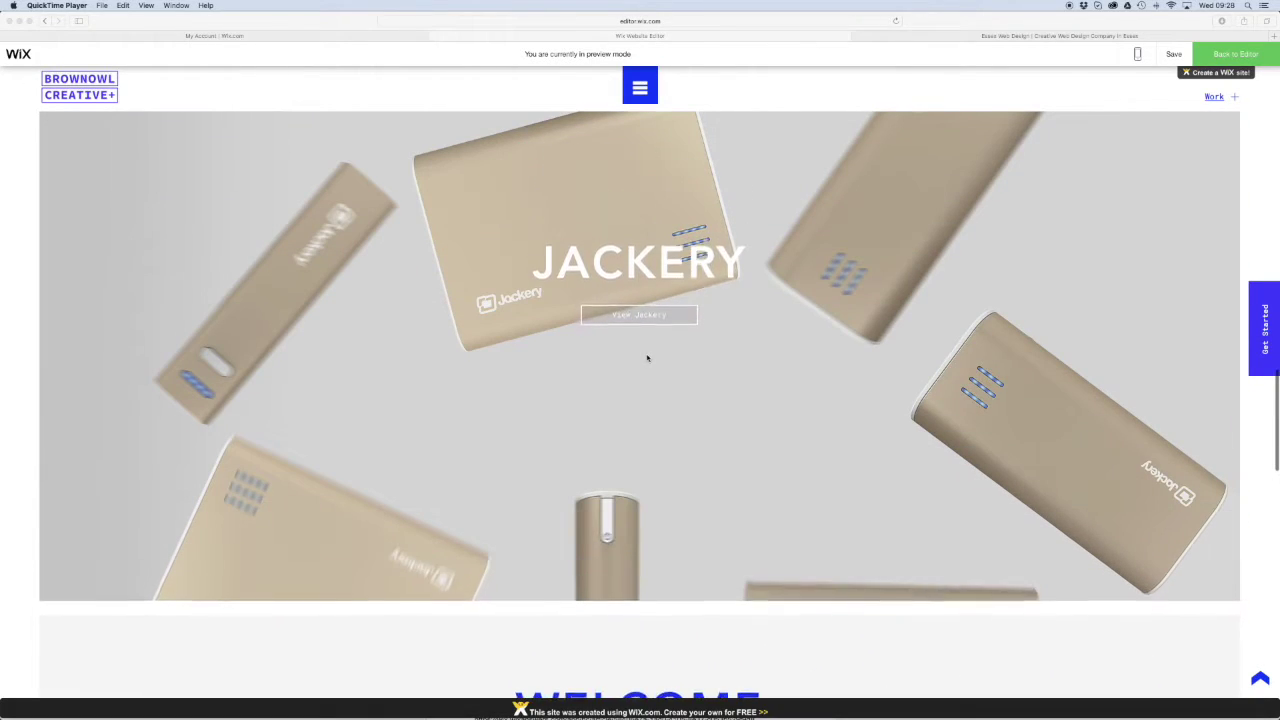
scroll(647, 358, up, 10)
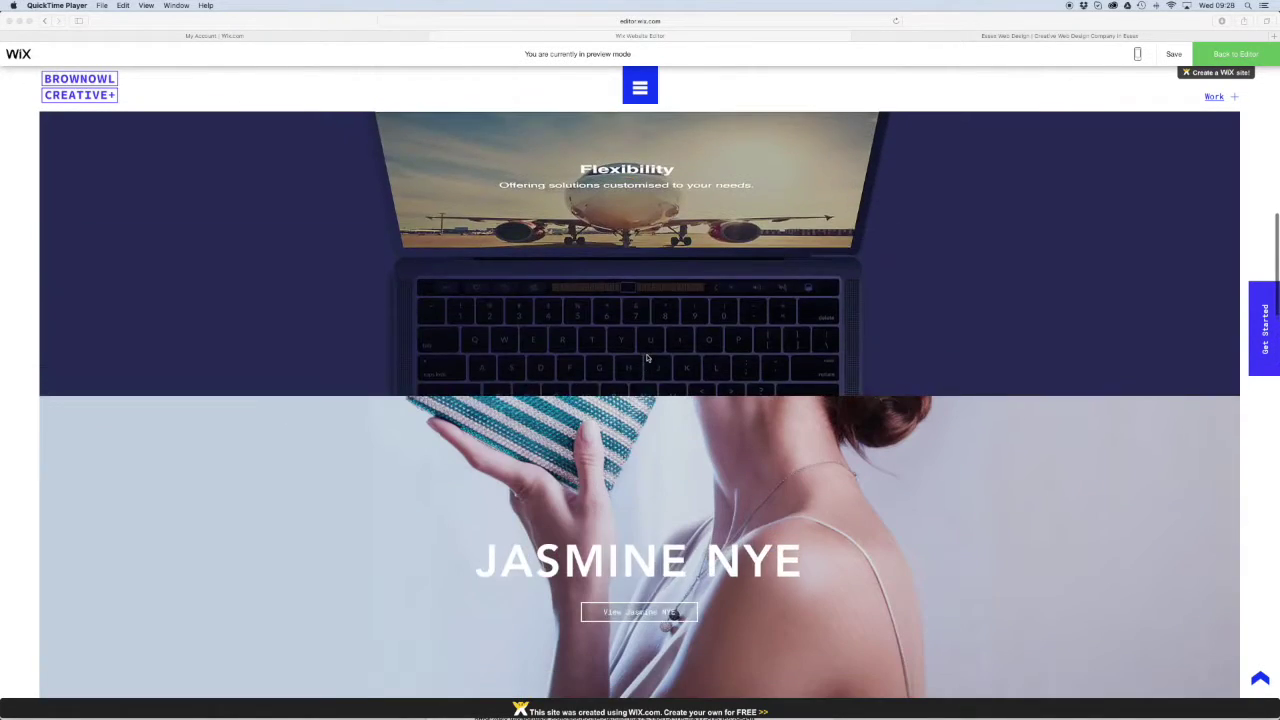
scroll(647, 358, up, 8)
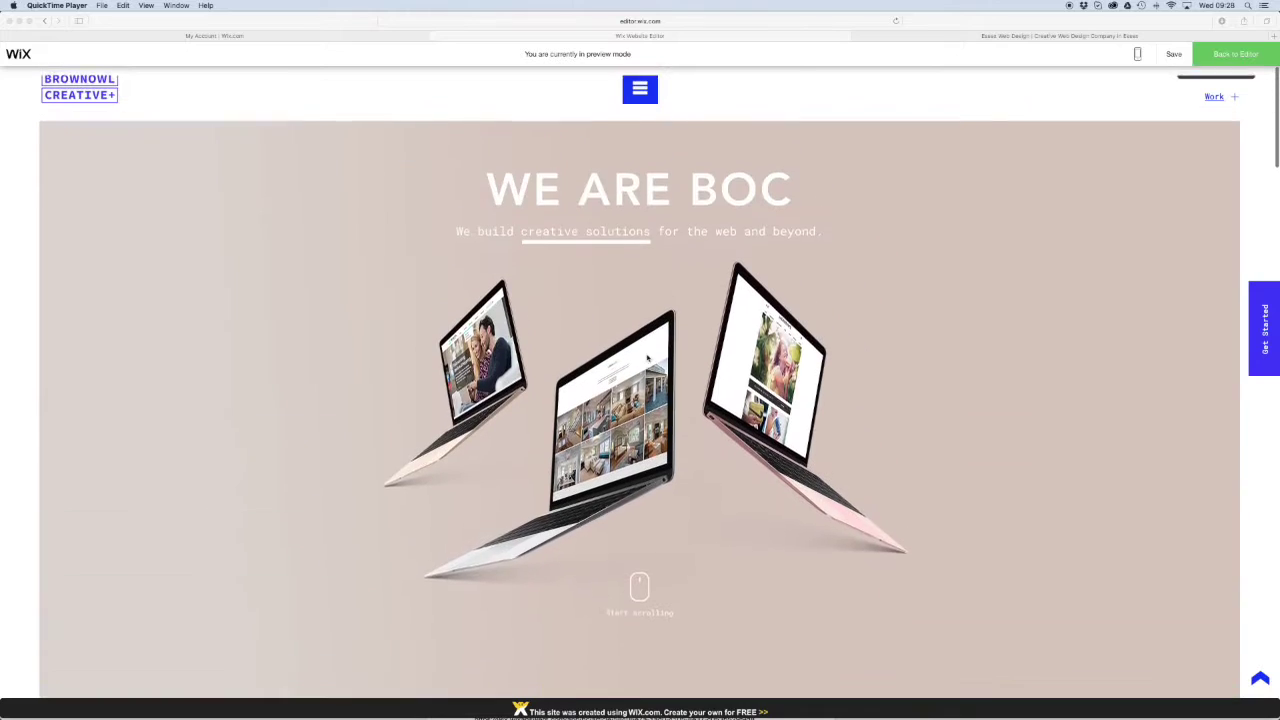
scroll(647, 358, down, 10)
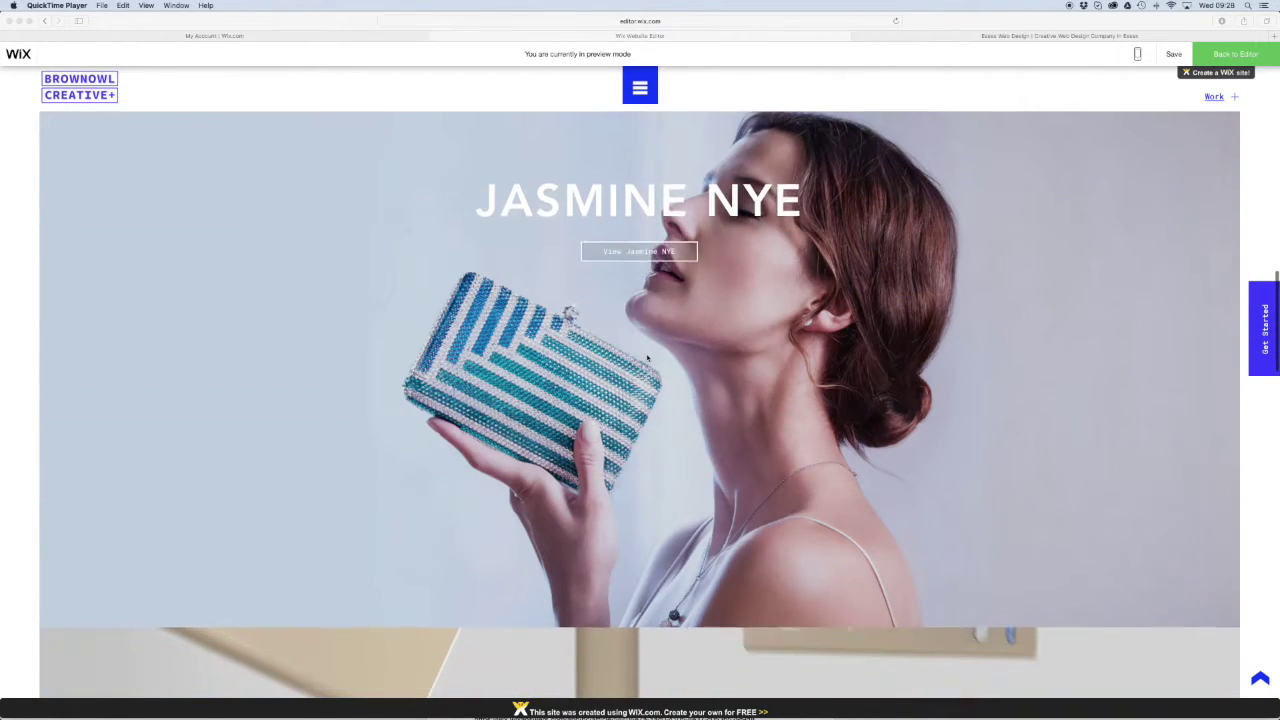
scroll(647, 358, up, 10)
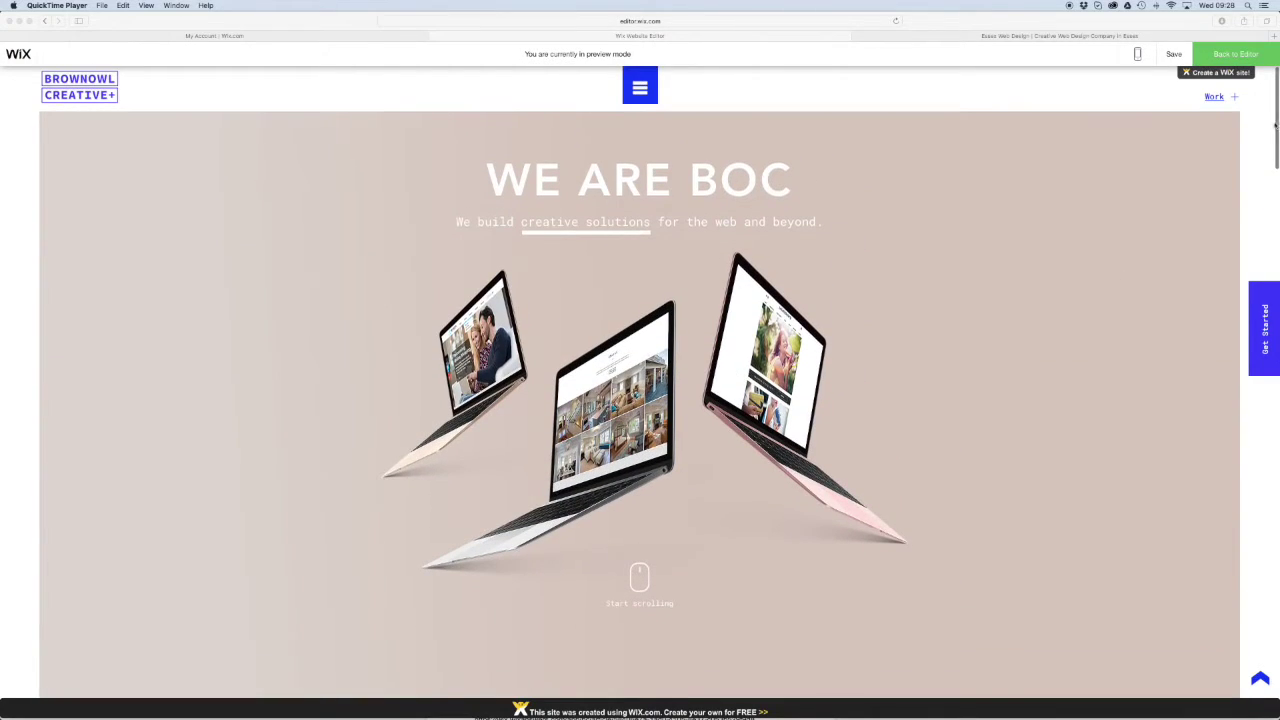
click(1226, 56)
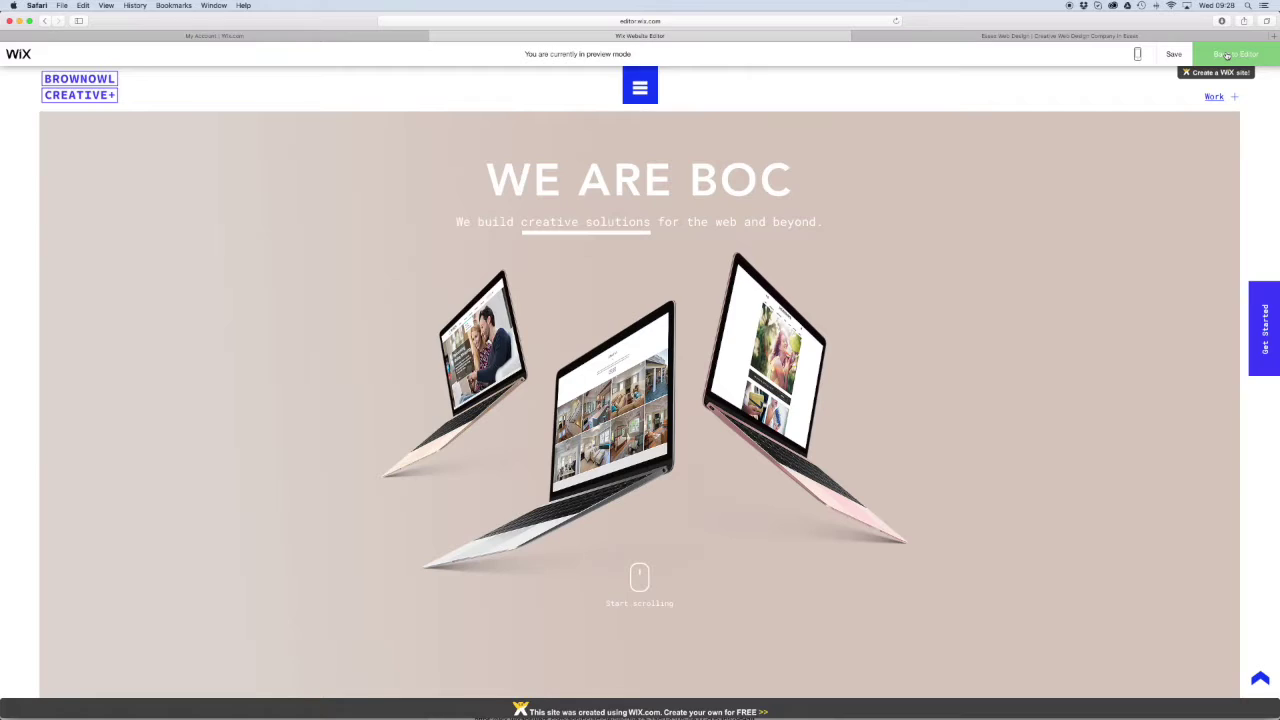
click(1227, 55)
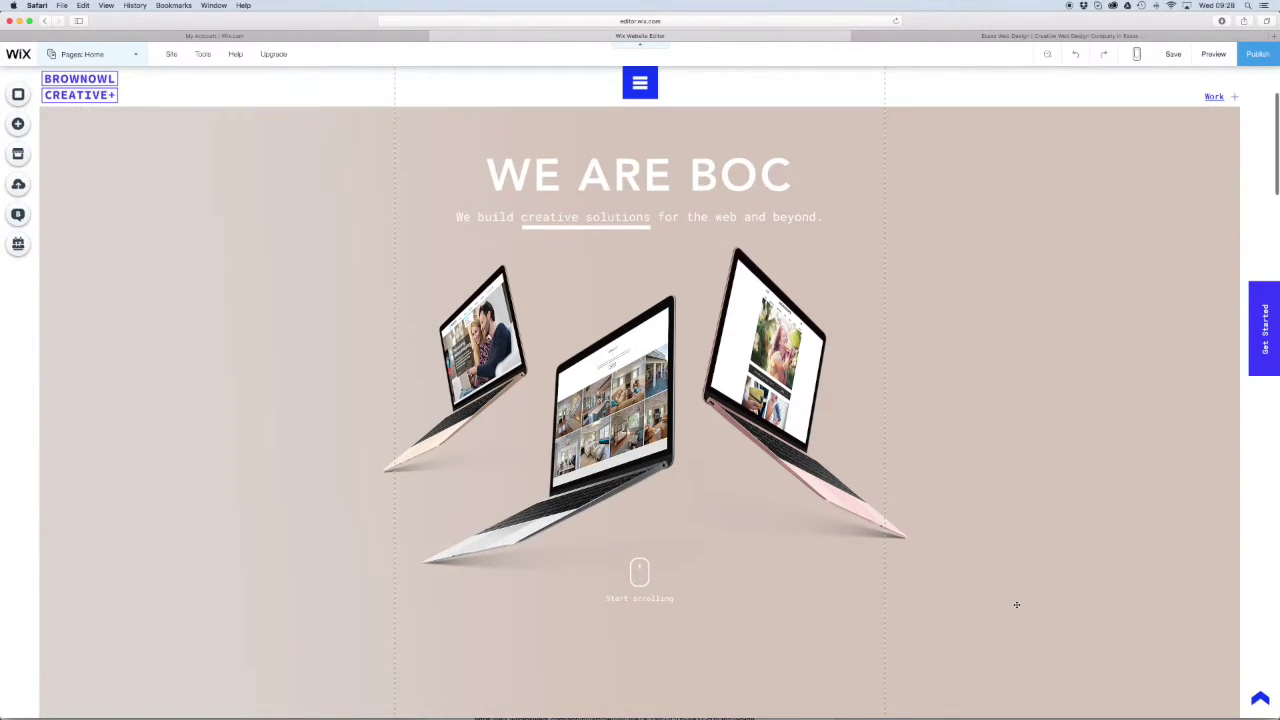
Add an Anchor element from Add > More into the home page hero section.
scroll(1012, 602, down, 5)
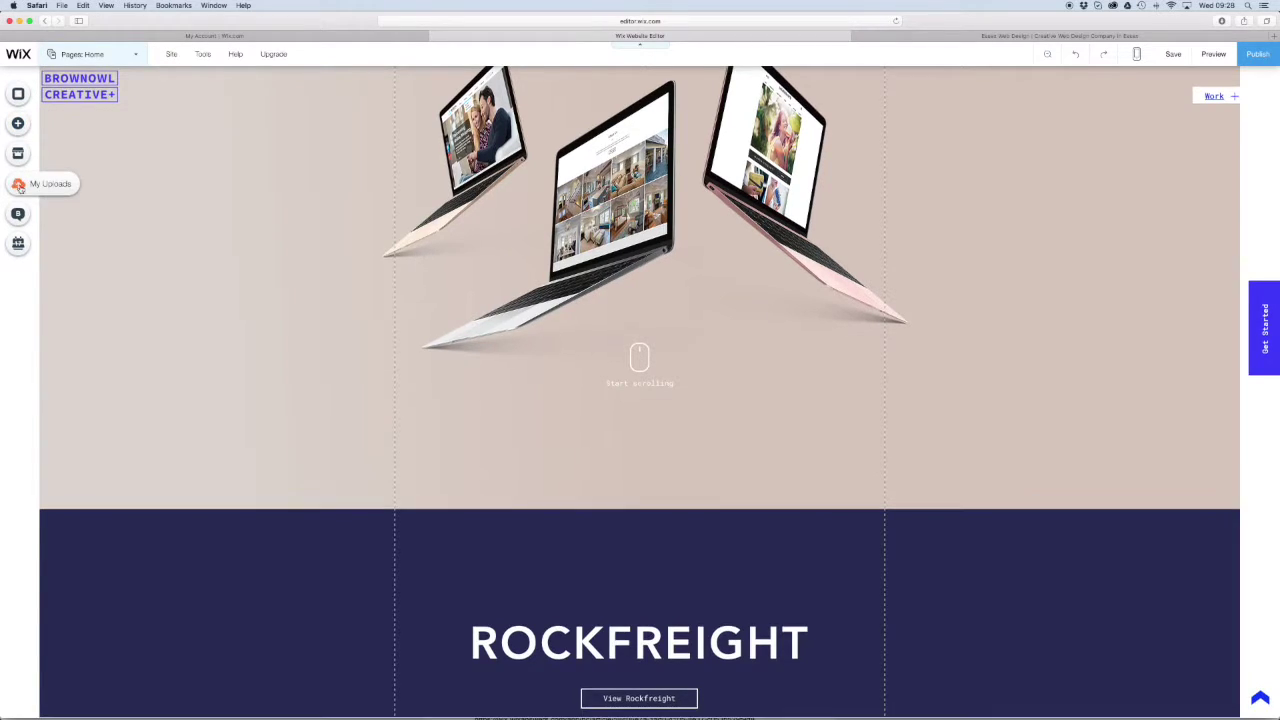
click(17, 125)
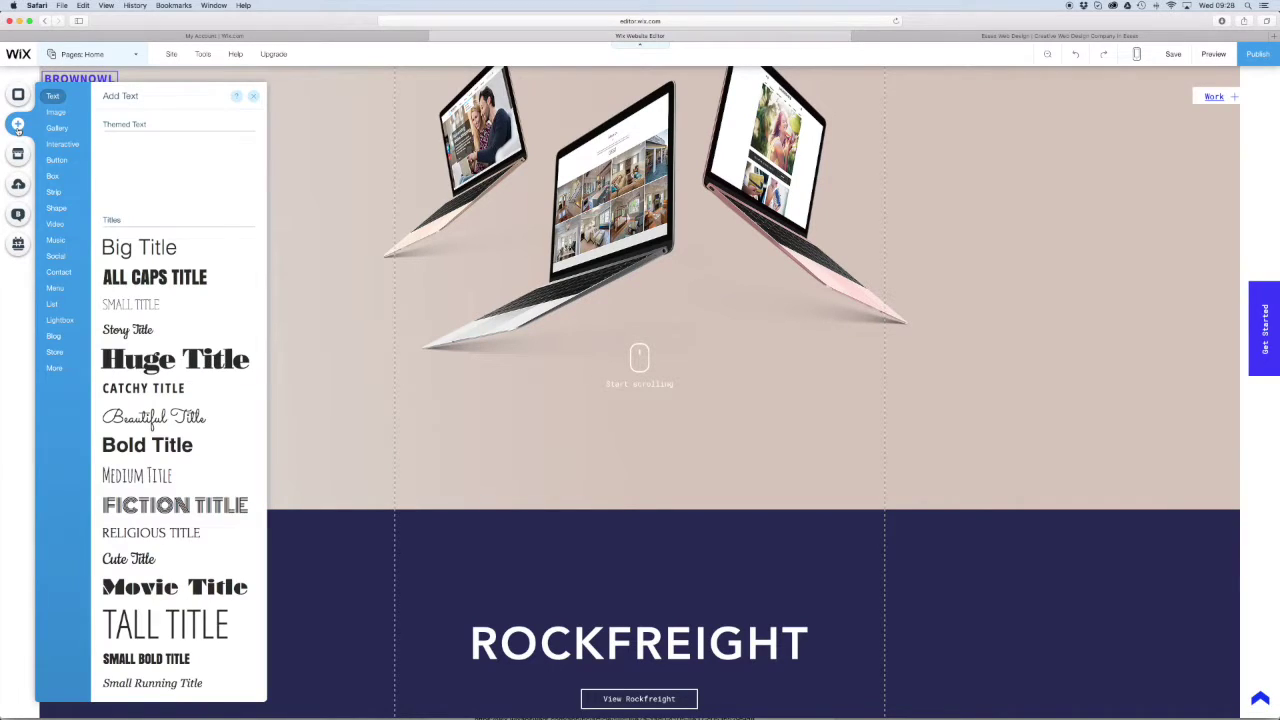
click(55, 369)
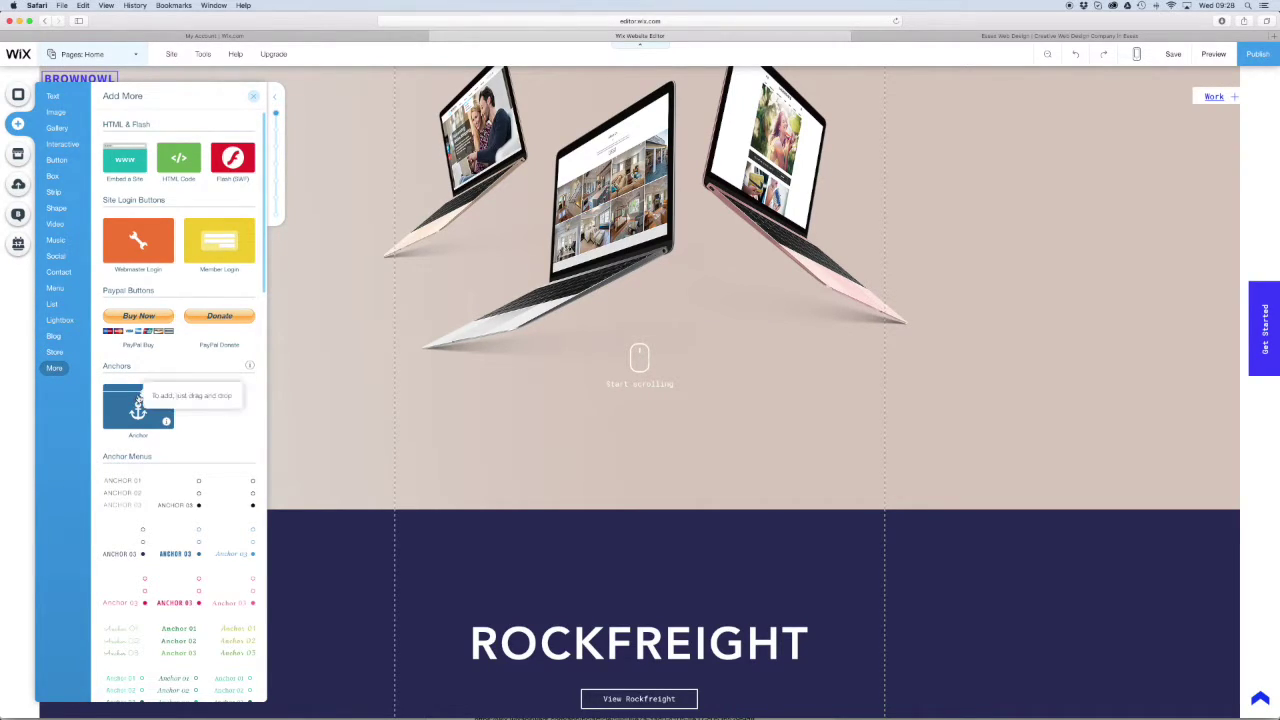
click(138, 400)
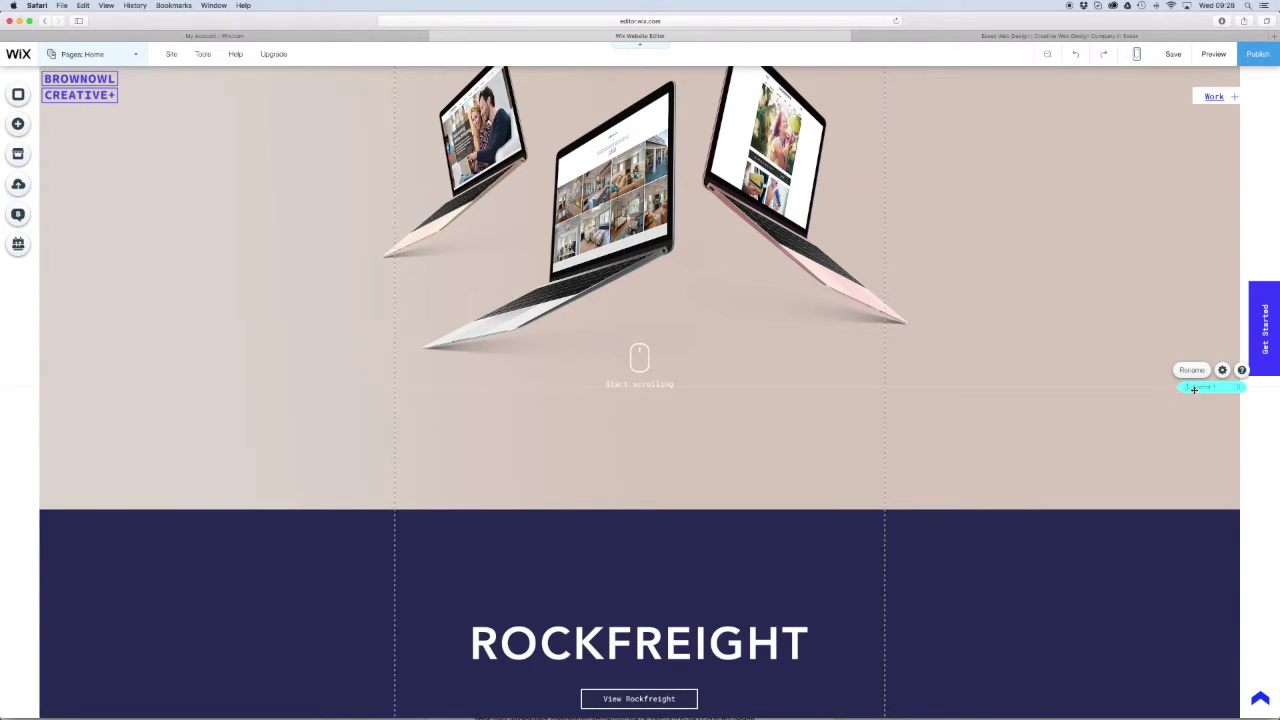
Move the anchor to the top of the Rockfreight section and name it Rockfreight.
mouse_move(1193, 389)
mouse_down()
mouse_move(1194, 418)
mouse_move(1190, 351)
mouse_move(1190, 364)
mouse_up()
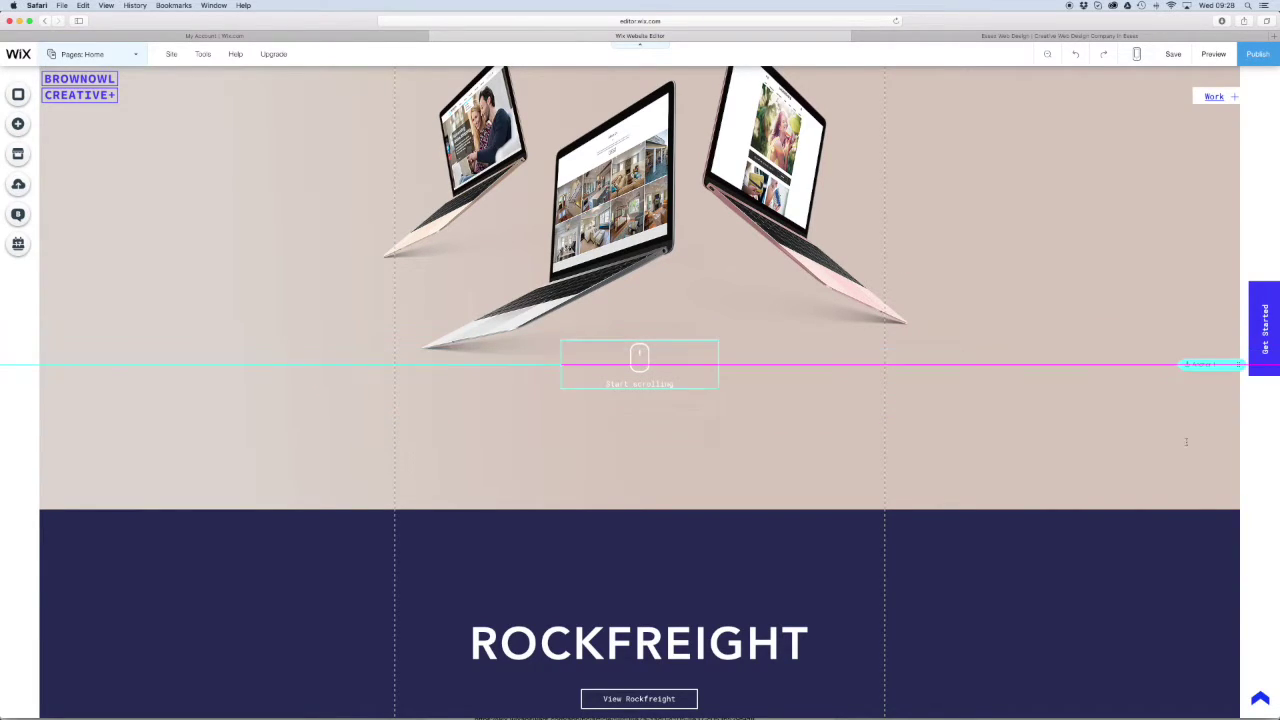
drag(1186, 441, 1193, 508)
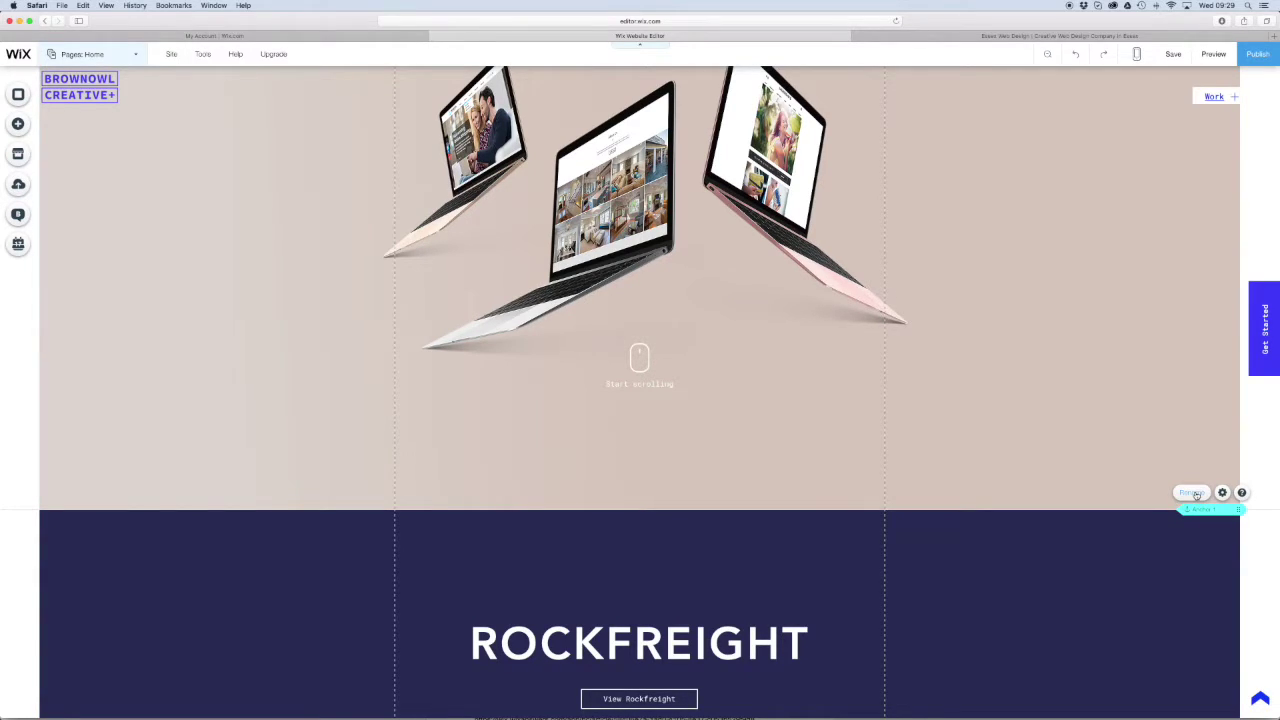
click(1196, 494)
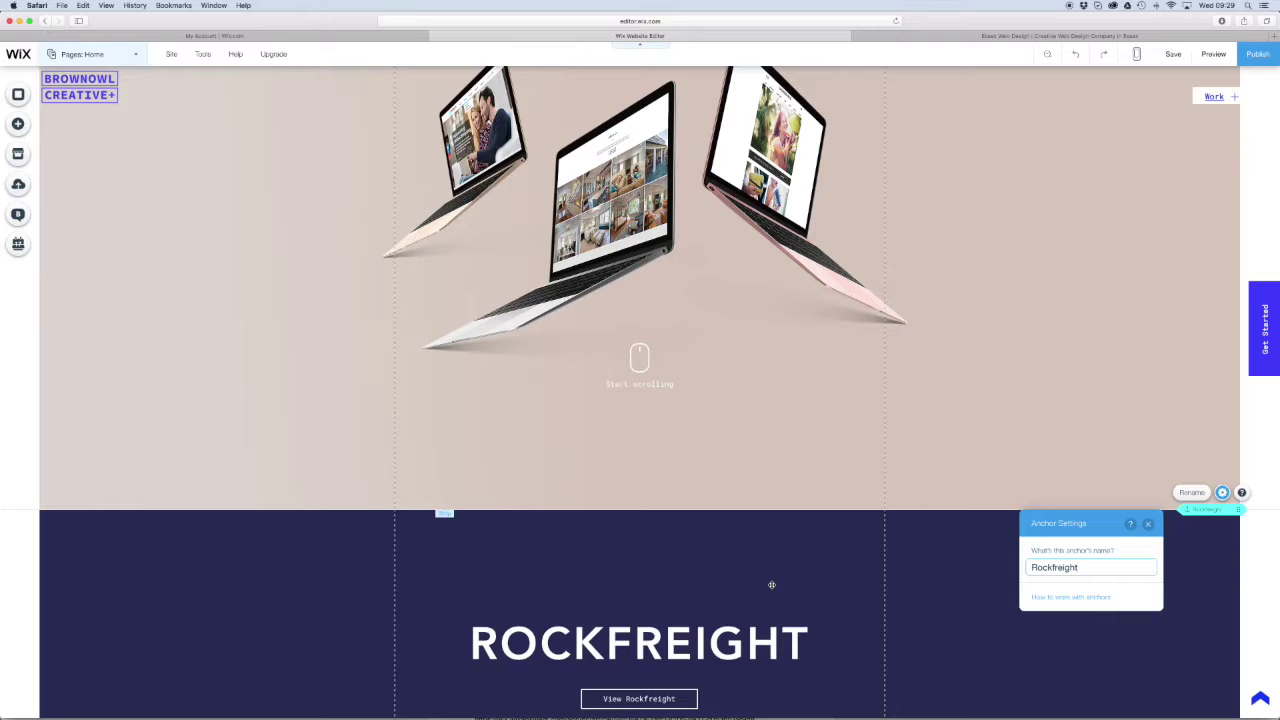
click(917, 558)
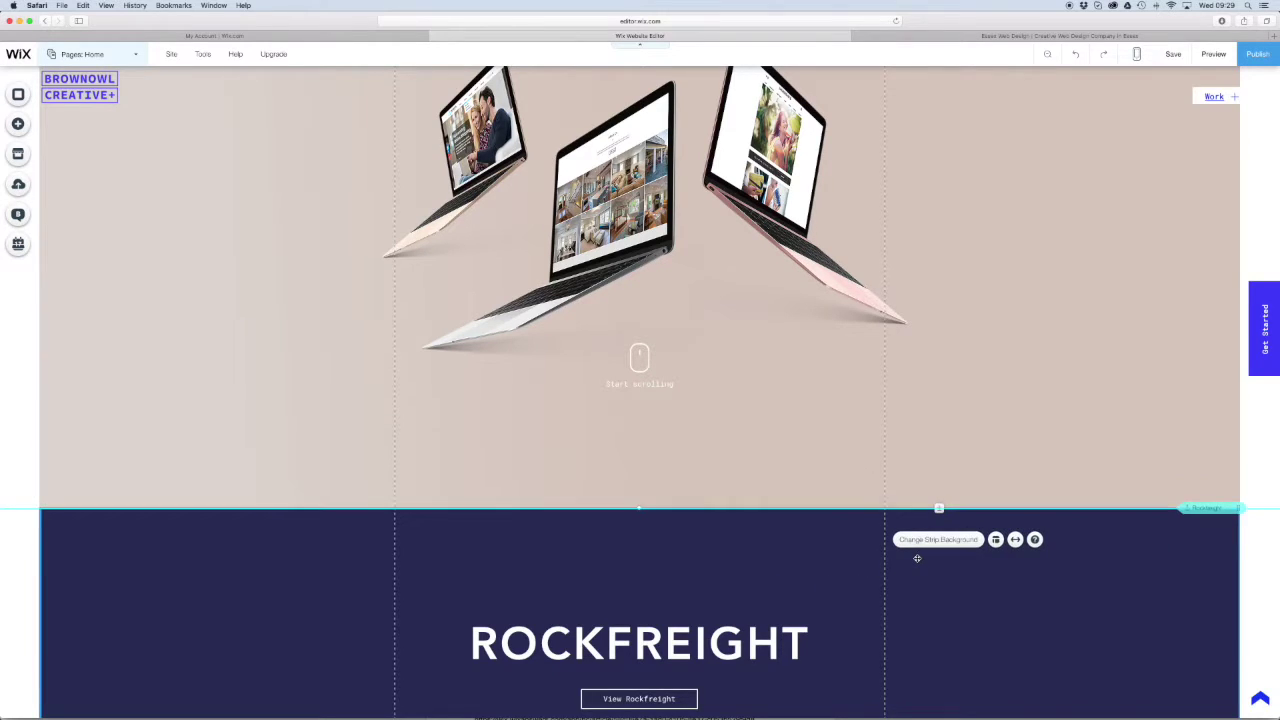
scroll(917, 558, down, 1)
scroll(917, 558, down, 5)
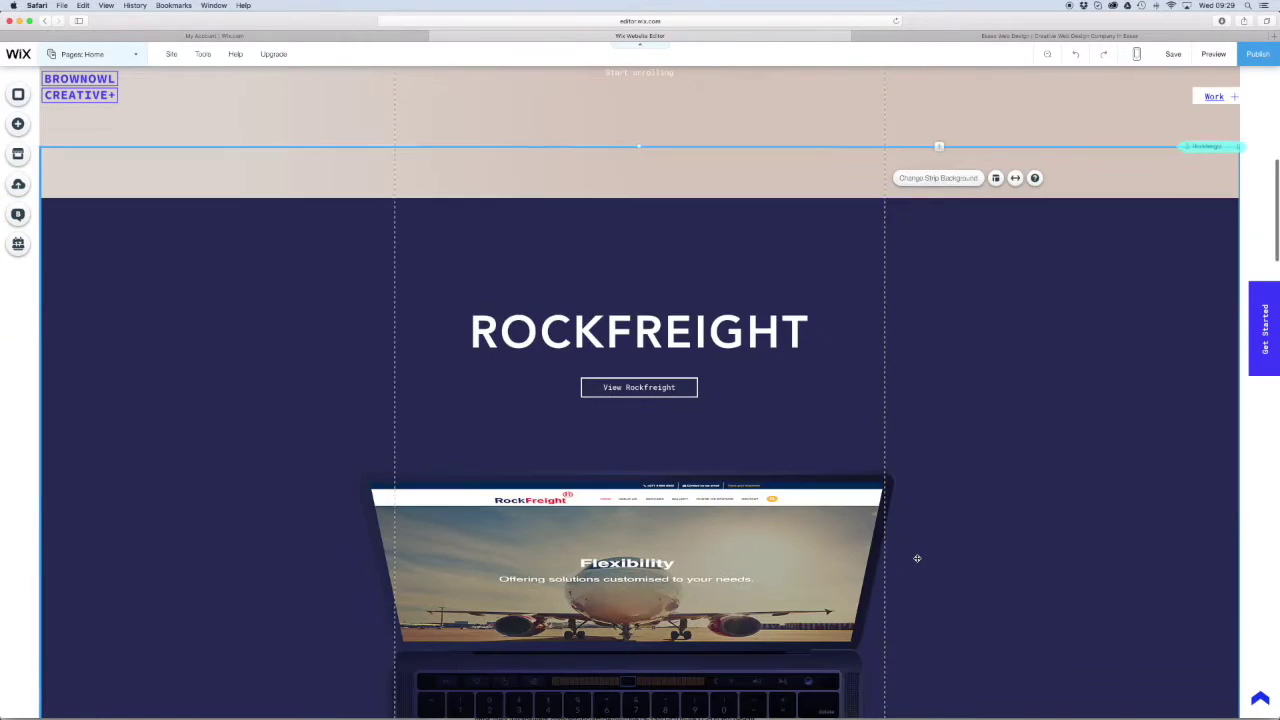
scroll(917, 558, down, 1)
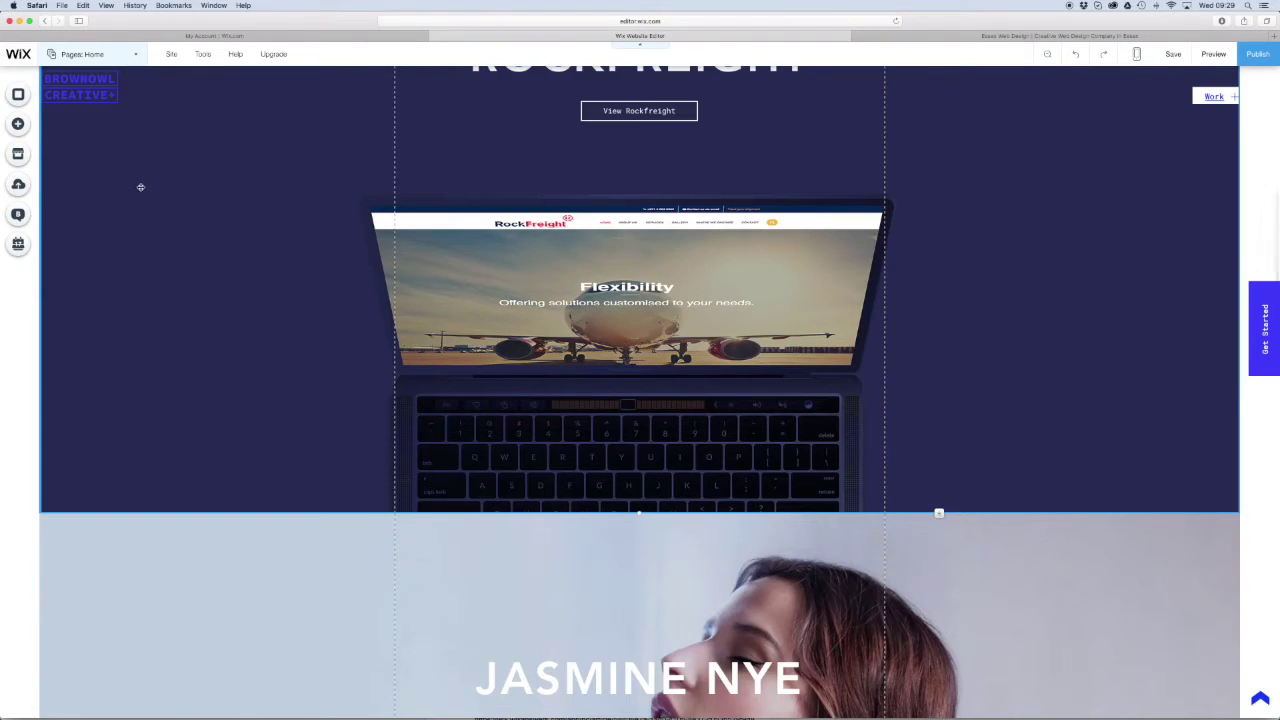
click(27, 128)
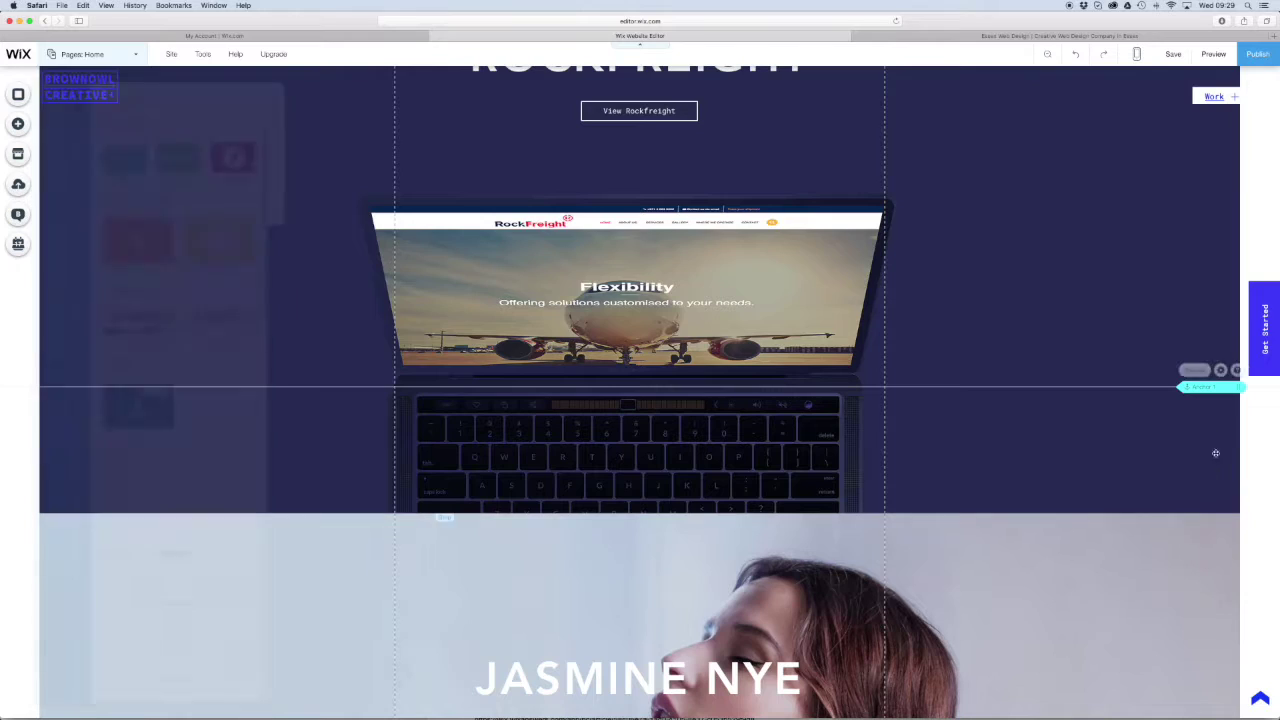
drag(1207, 389, 1207, 514)
click(1222, 496)
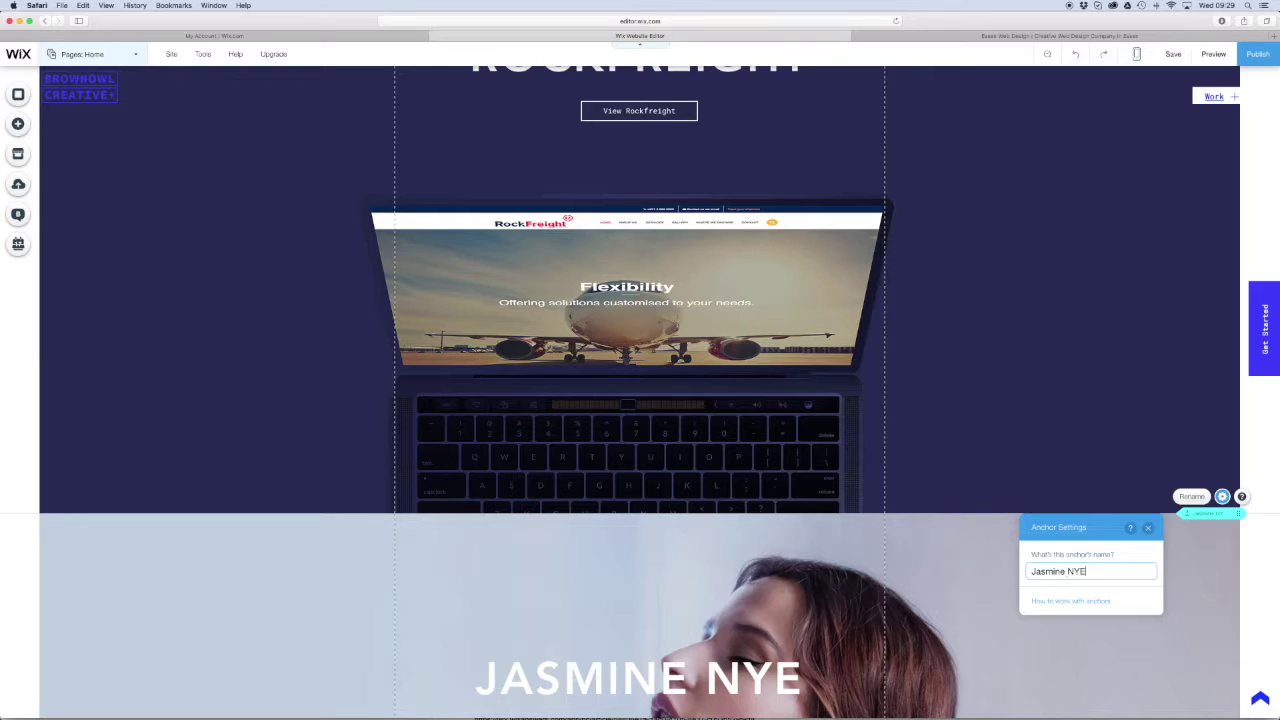
click(1149, 528)
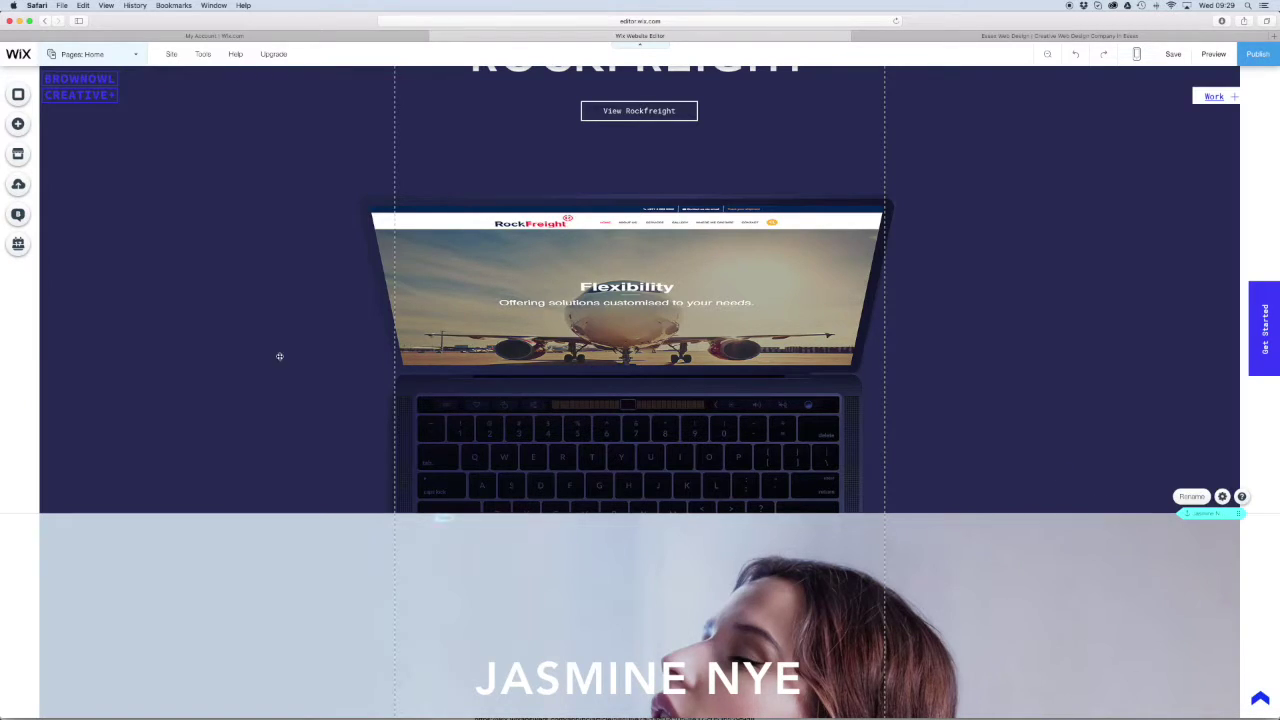
Add a third anchor at the top of the Jackery section and name it Jackery.
click(17, 124)
drag(150, 408, 1210, 666)
scroll(640, 400, down, 5)
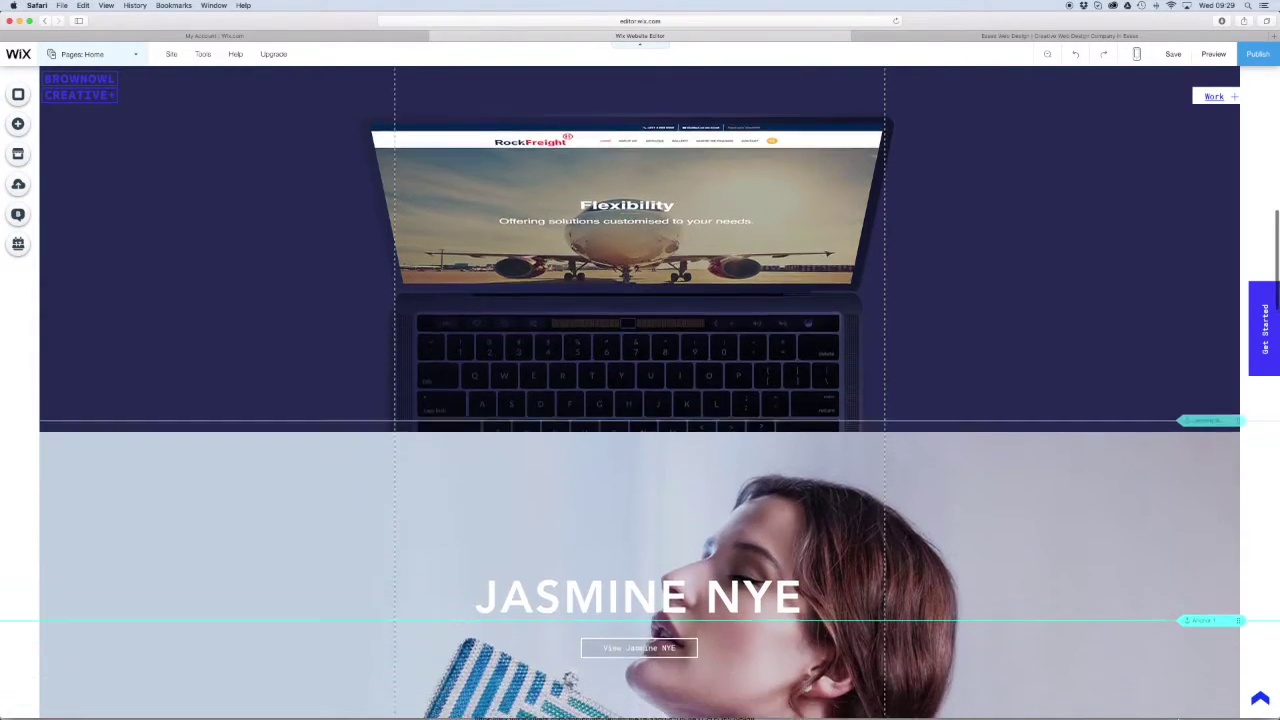
scroll(640, 400, down, 5)
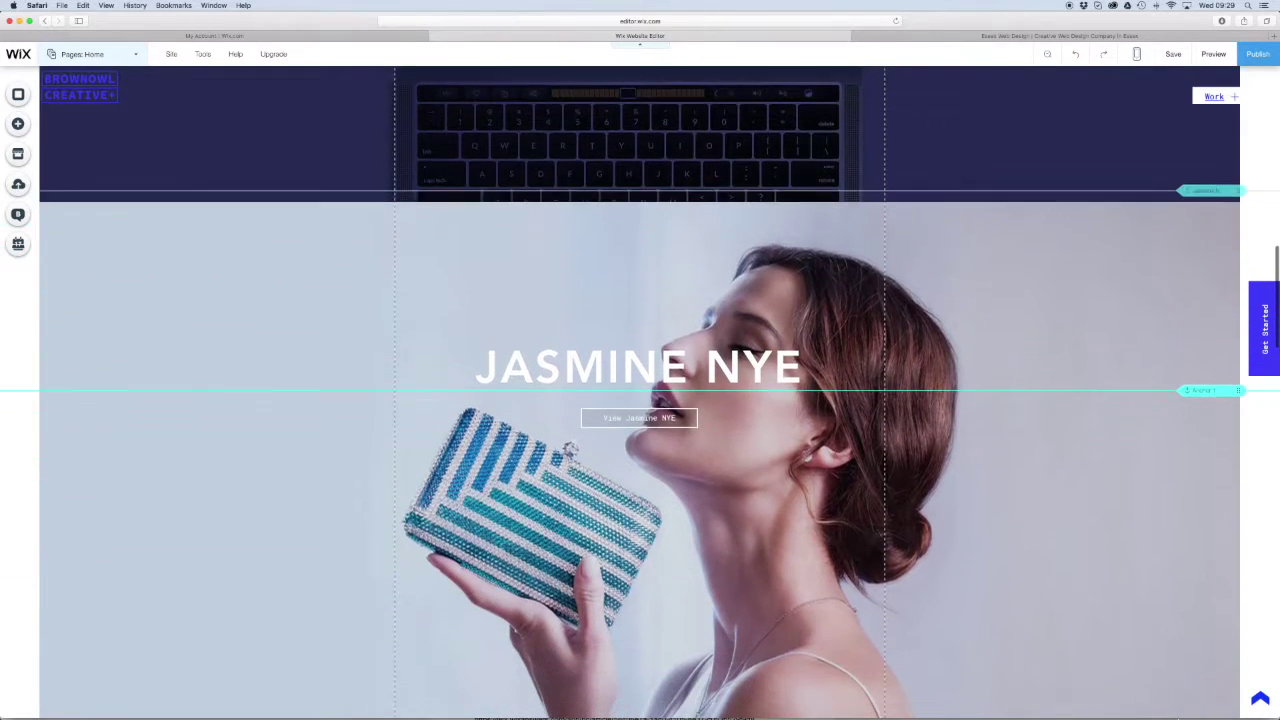
drag(1178, 717, 1151, 617)
scroll(1151, 617, down, 5)
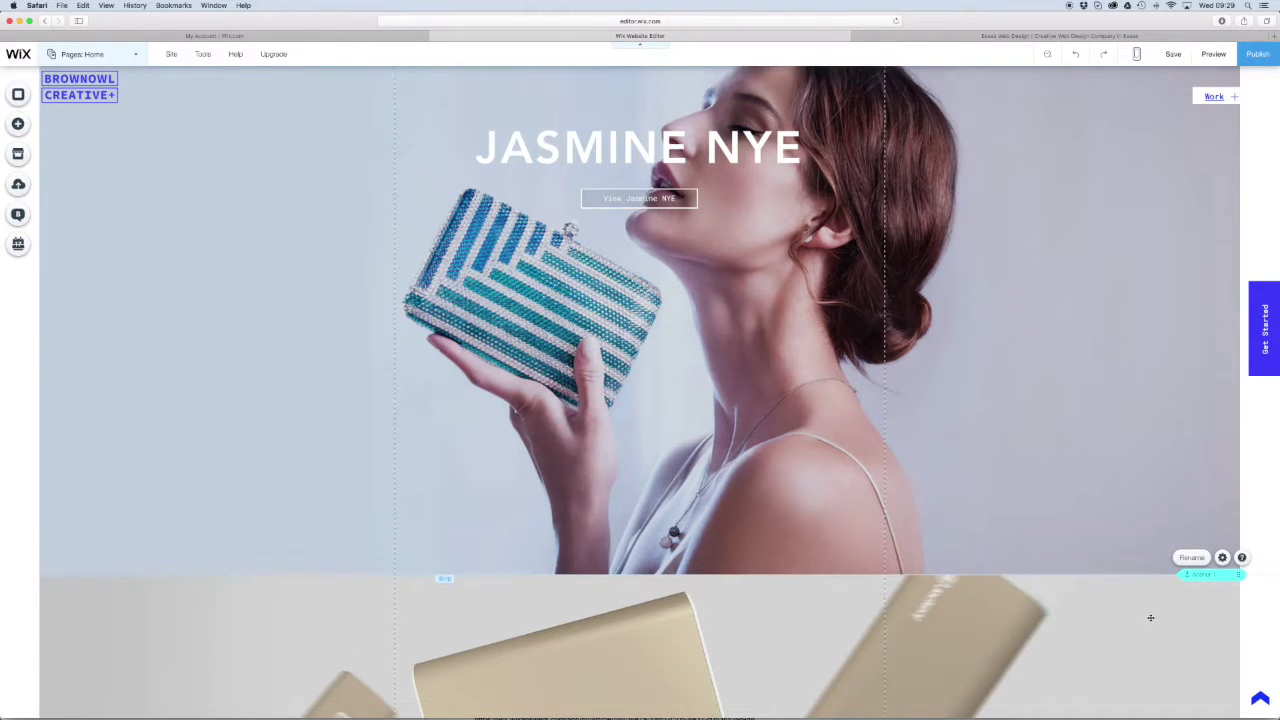
scroll(1151, 617, down, 1)
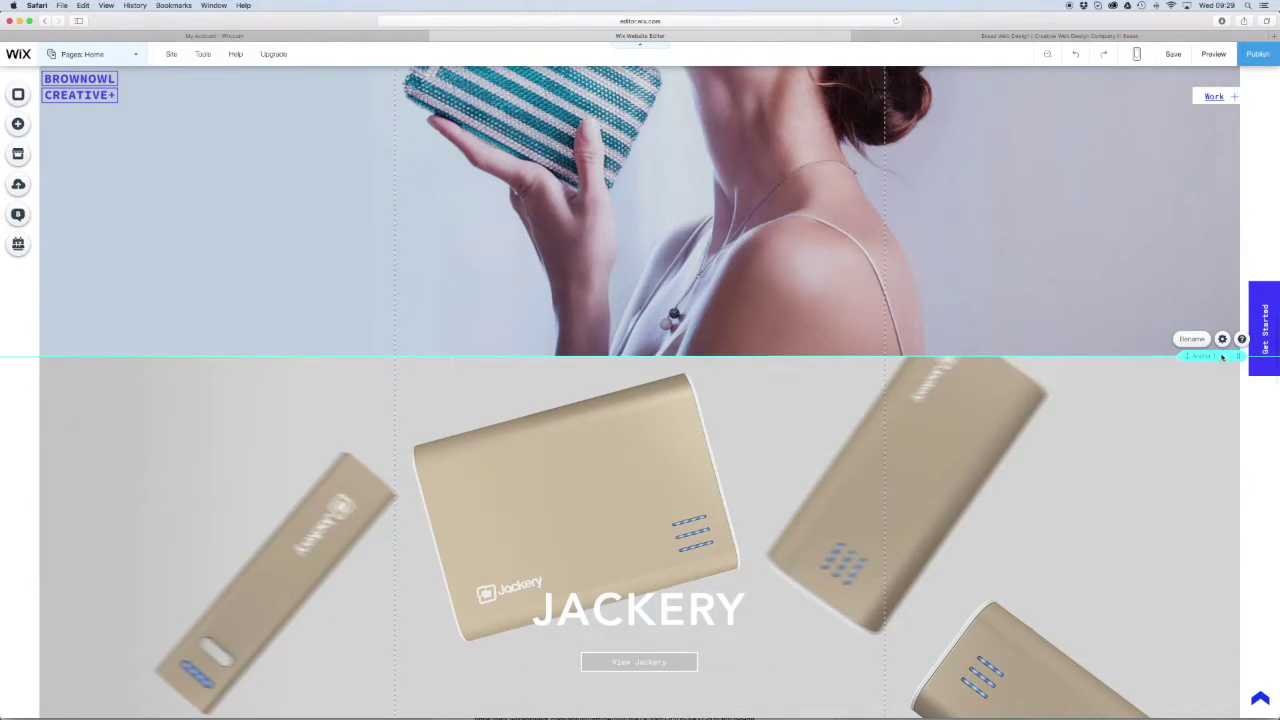
click(1191, 340)
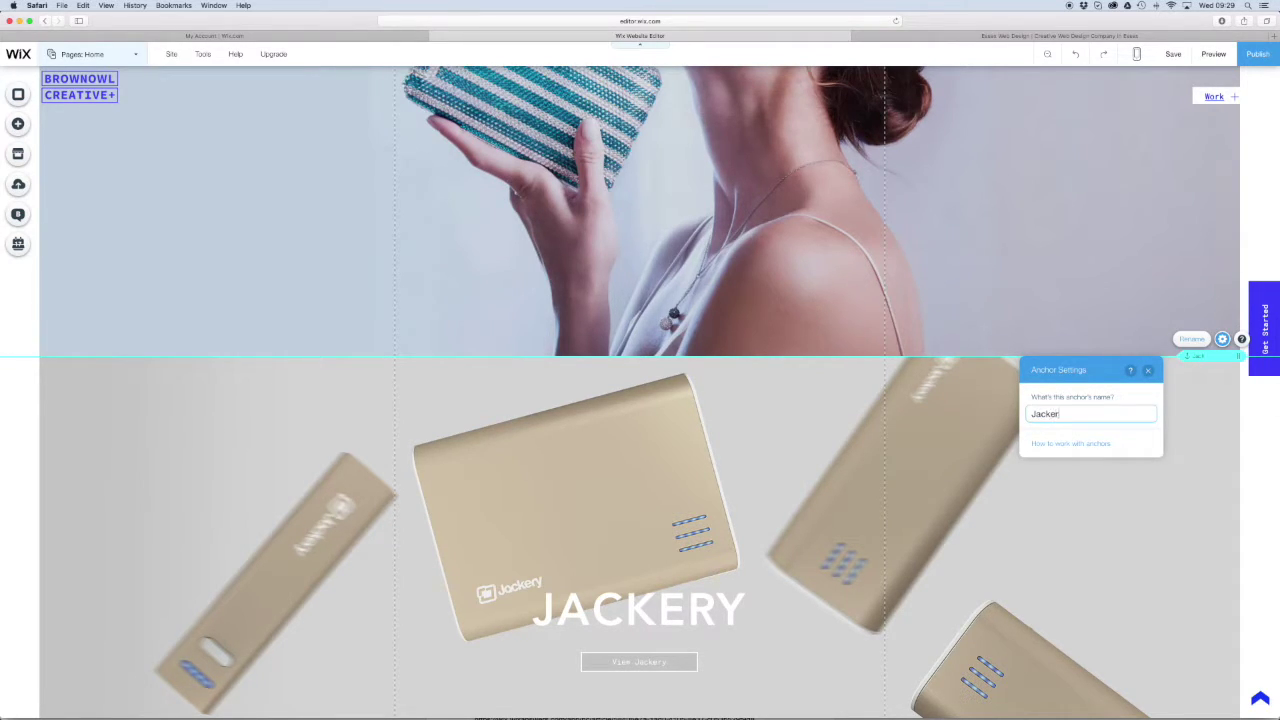
scroll(252, 381, down, 12)
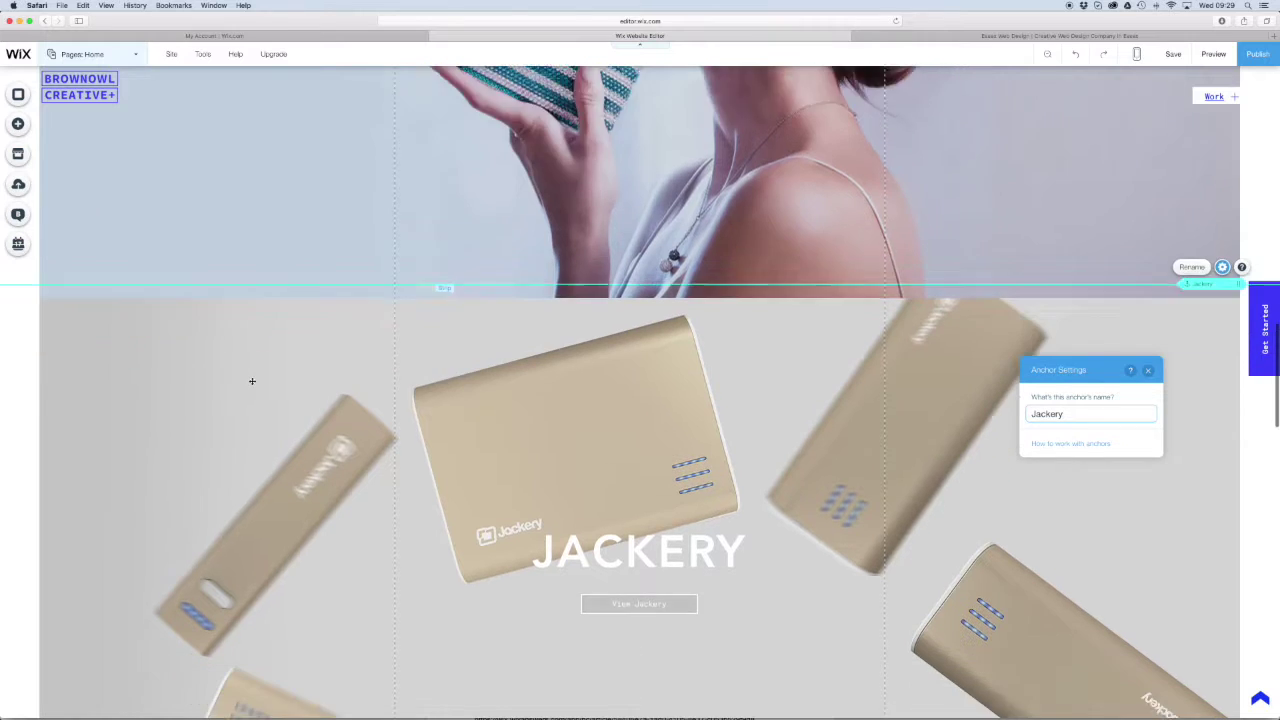
scroll(252, 381, down, 2)
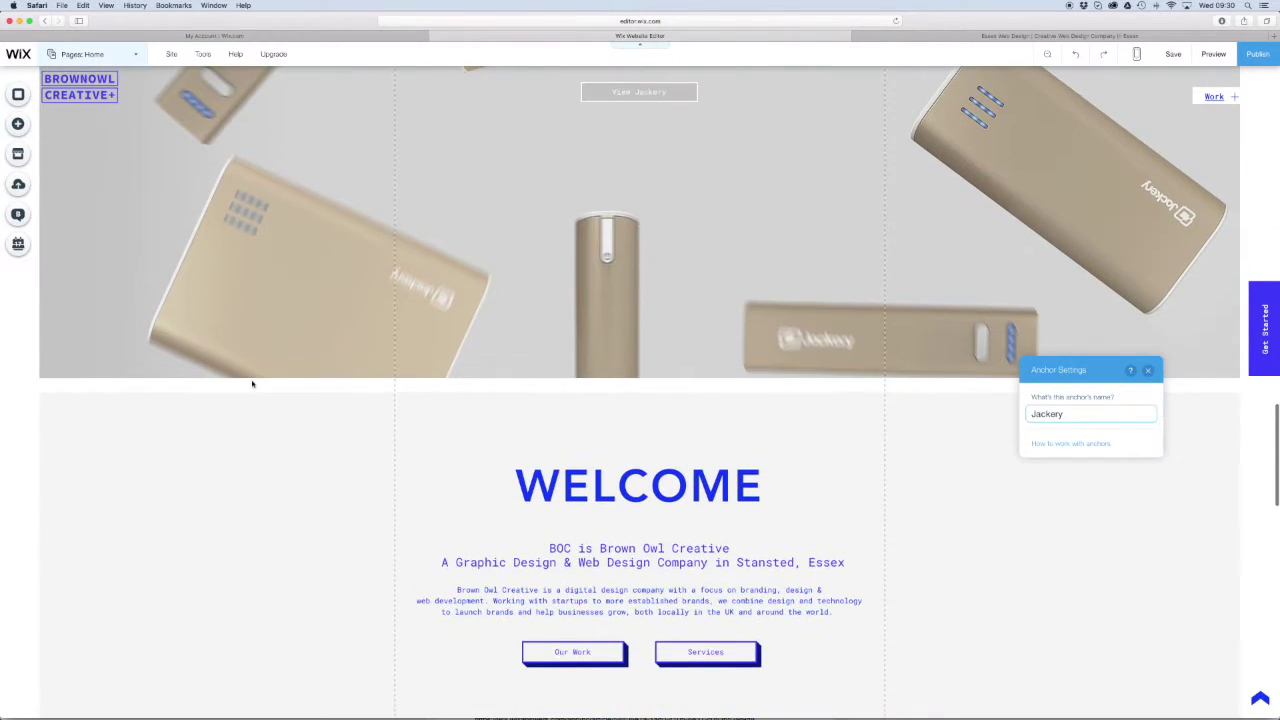
scroll(252, 383, down, 5)
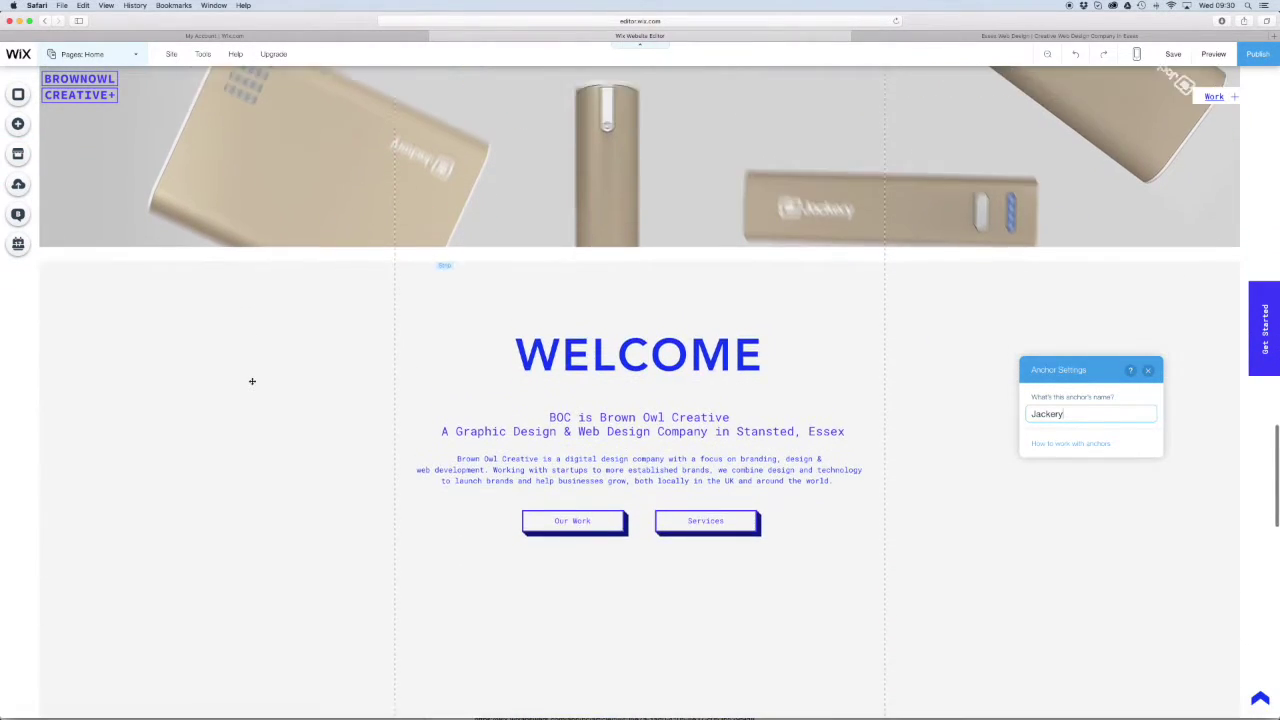
scroll(252, 381, down, 1)
scroll(330, 412, down, 3)
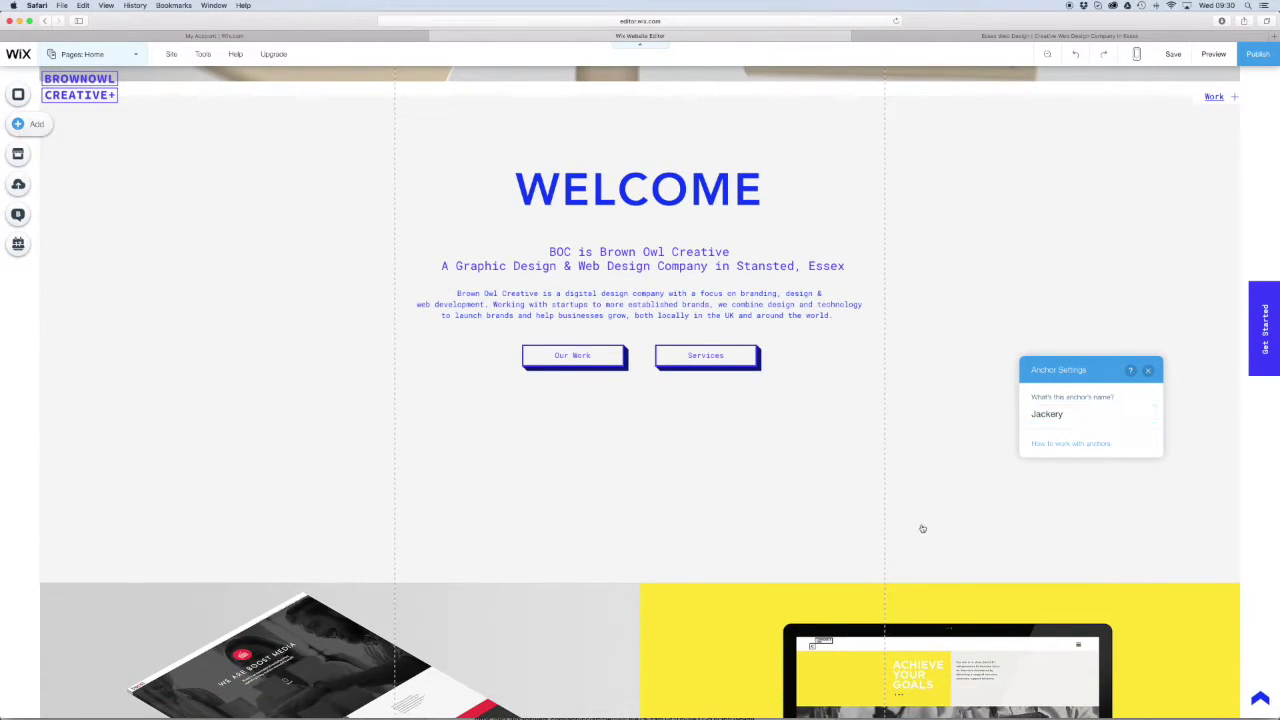
click(18, 123)
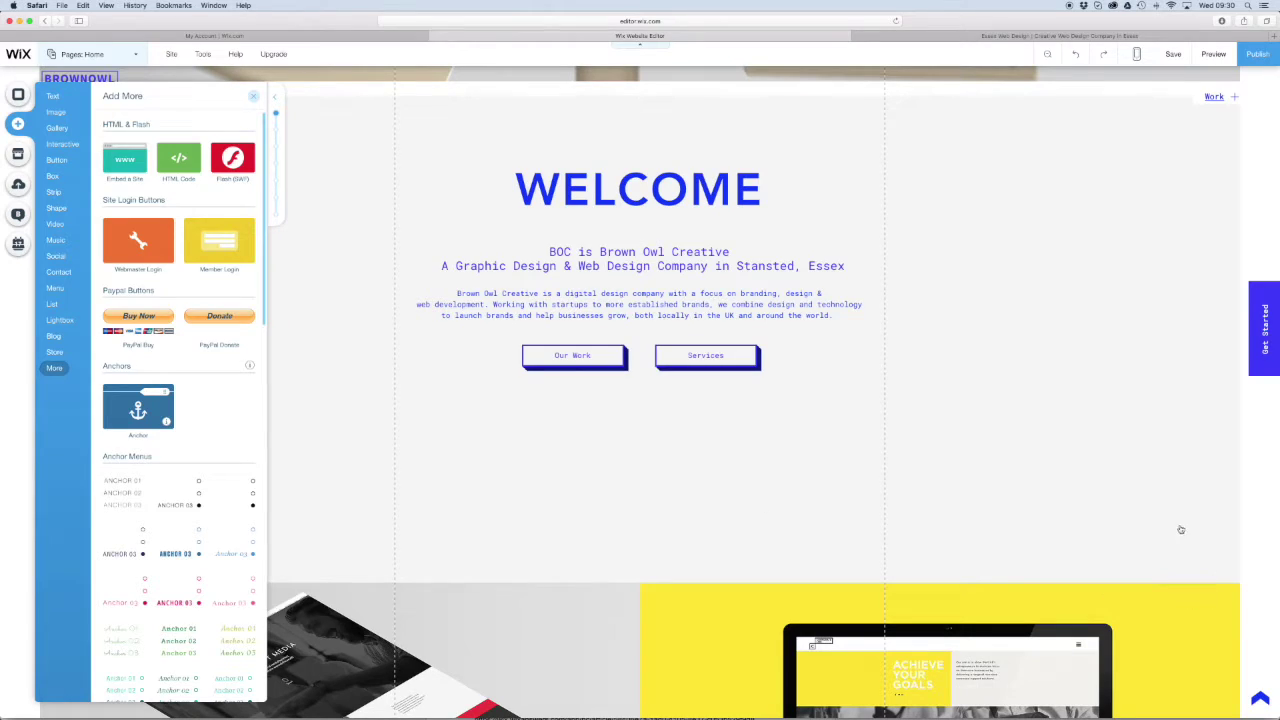
Drop a fourth anchor where the portfolio grid begins below Welcome and name it Work.
mouse_move(1180, 530)
mouse_down()
mouse_move(1194, 407)
mouse_move(1231, 588)
mouse_up()
click(1193, 566)
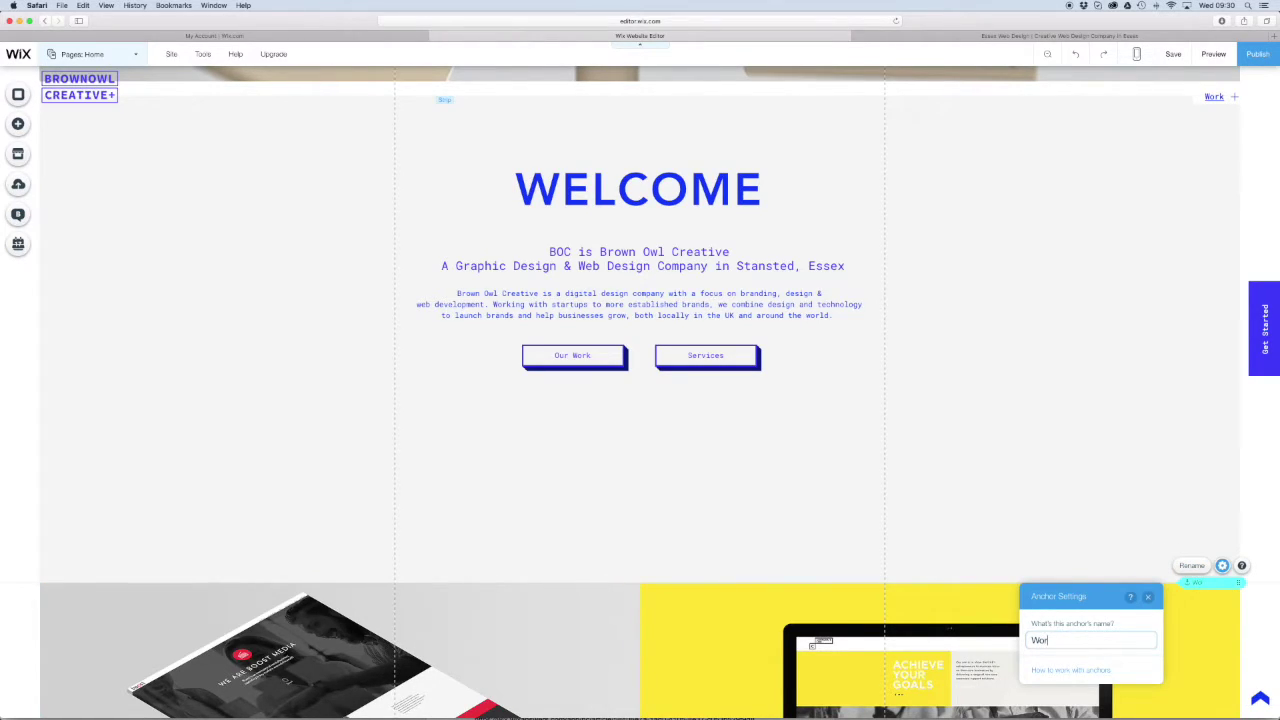
scroll(921, 613, down, 10)
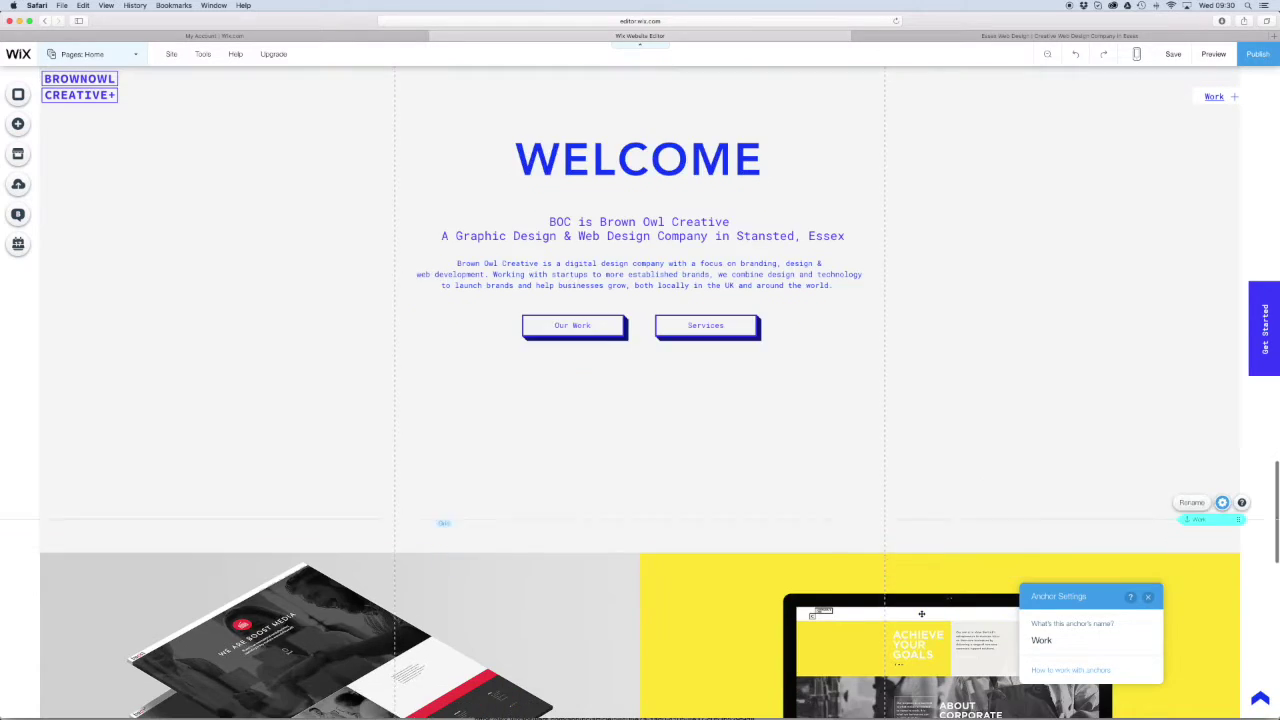
scroll(921, 613, down, 5)
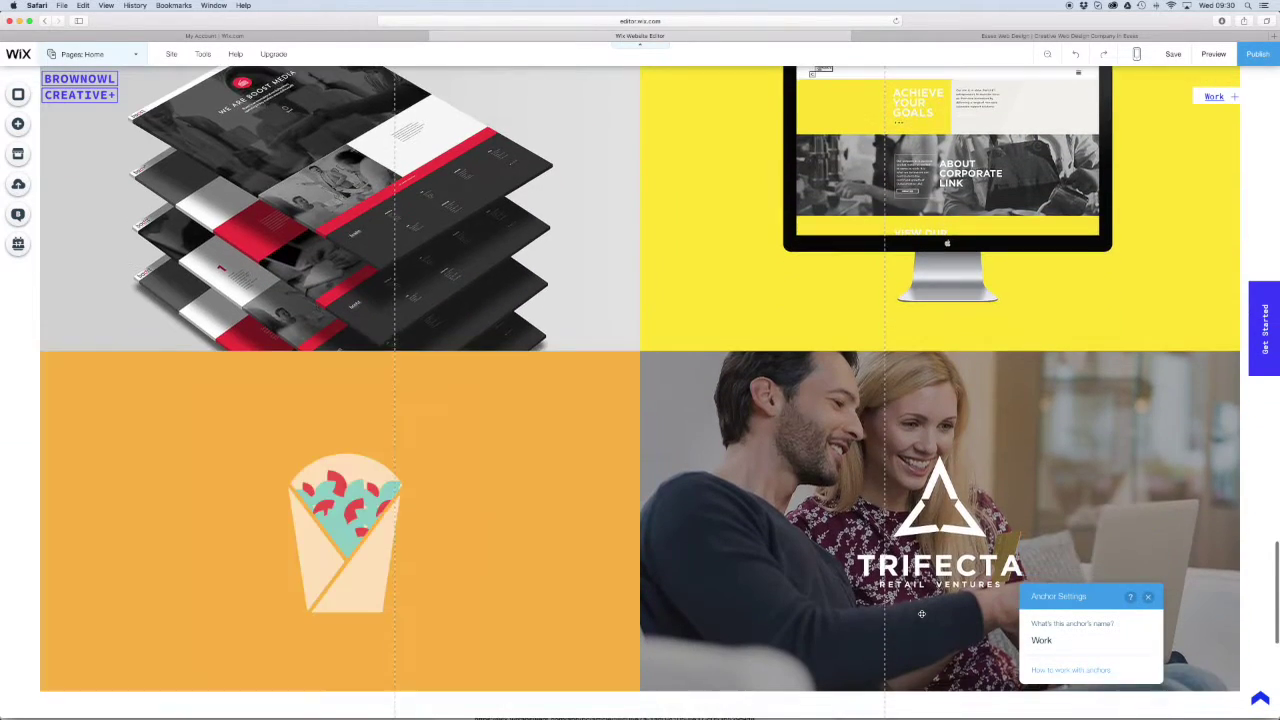
scroll(921, 613, down, 4)
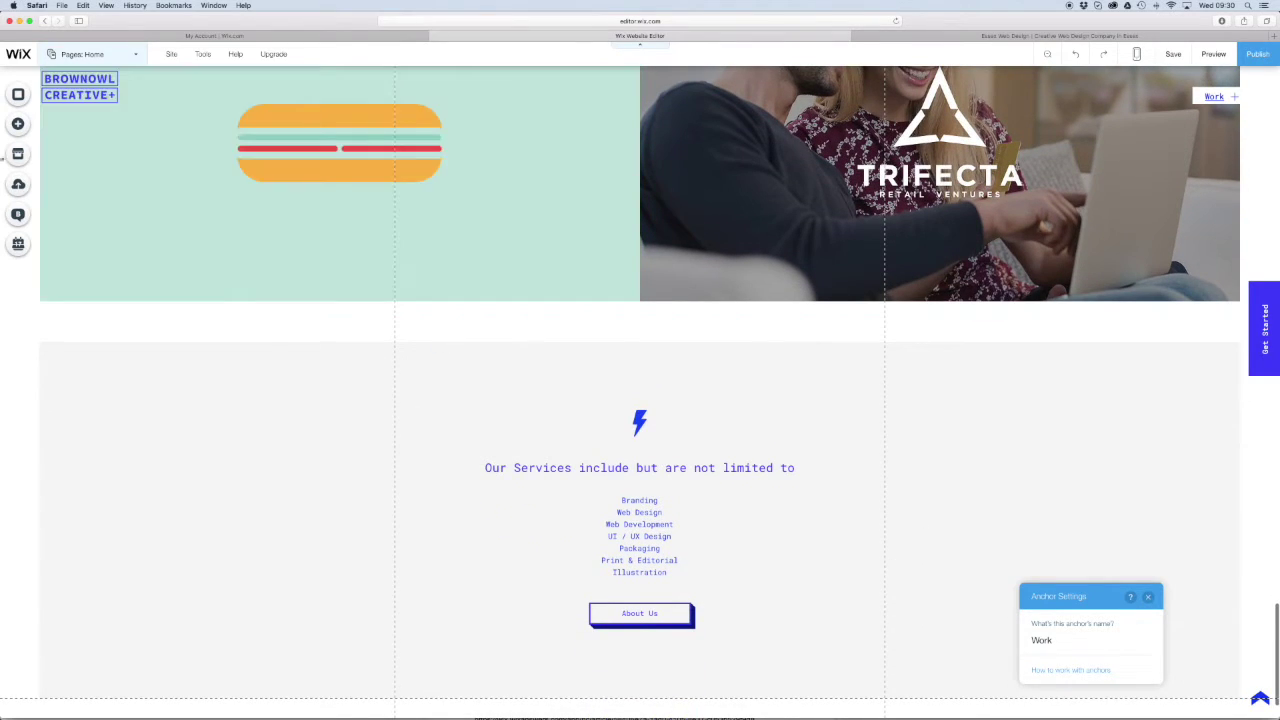
click(18, 124)
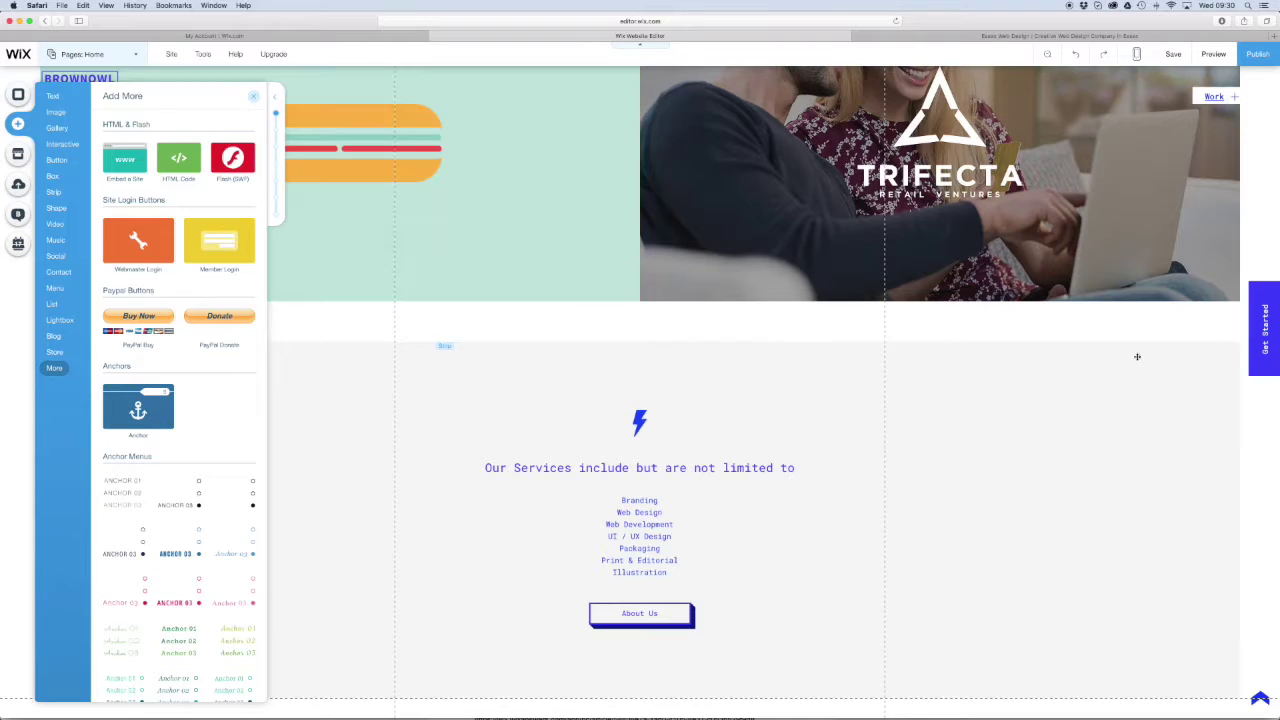
Place a fifth anchor at the top of the Services section and name it Services.
drag(165, 413, 1203, 342)
click(1188, 326)
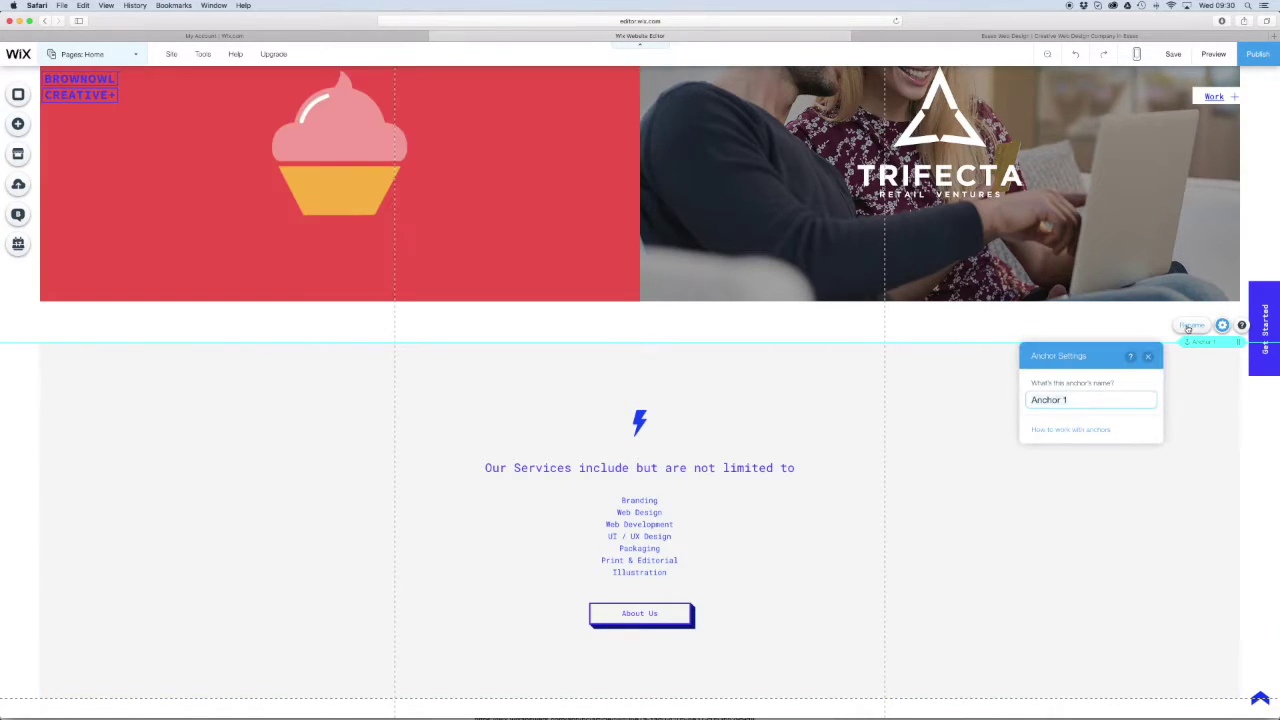
text(Ser)
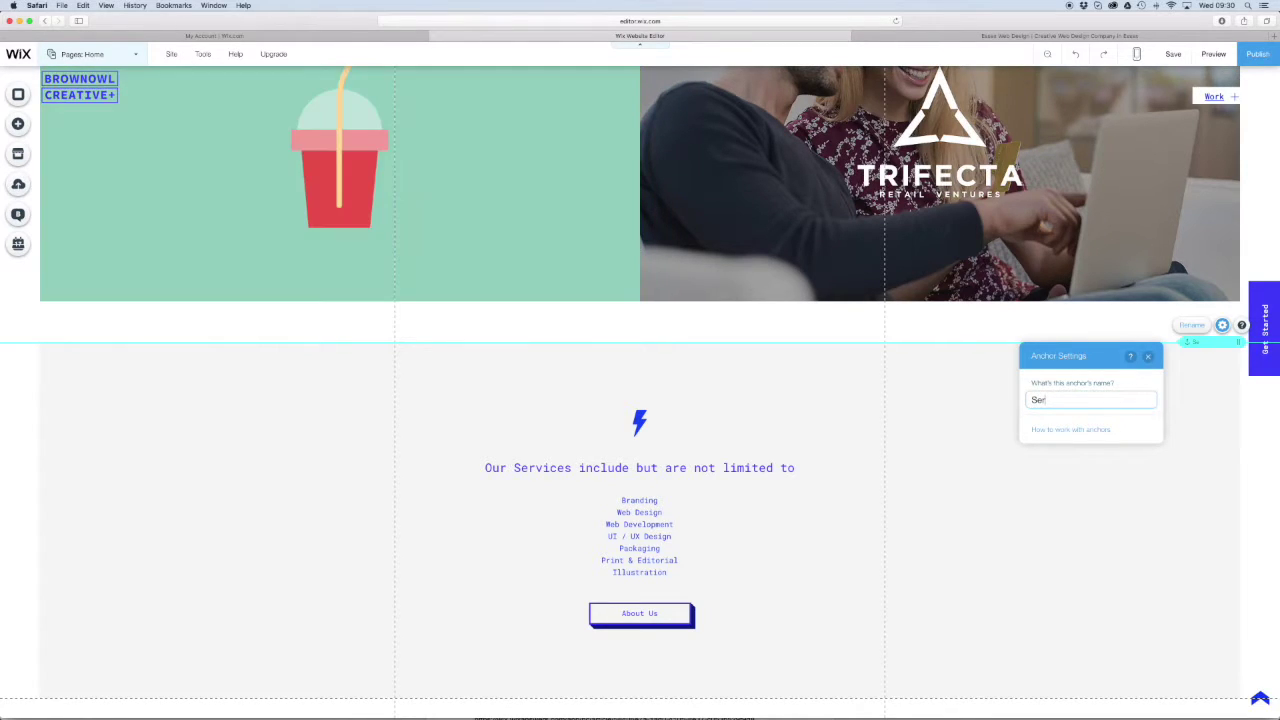
text(vic)
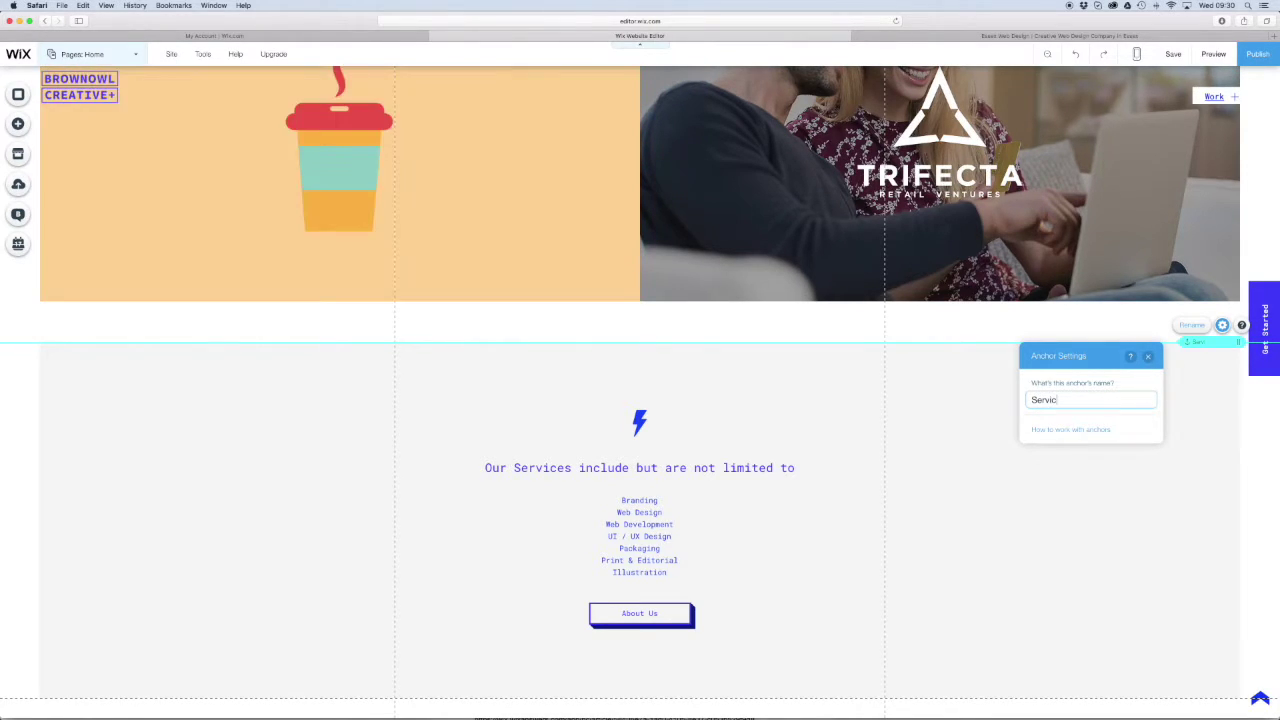
text(es)
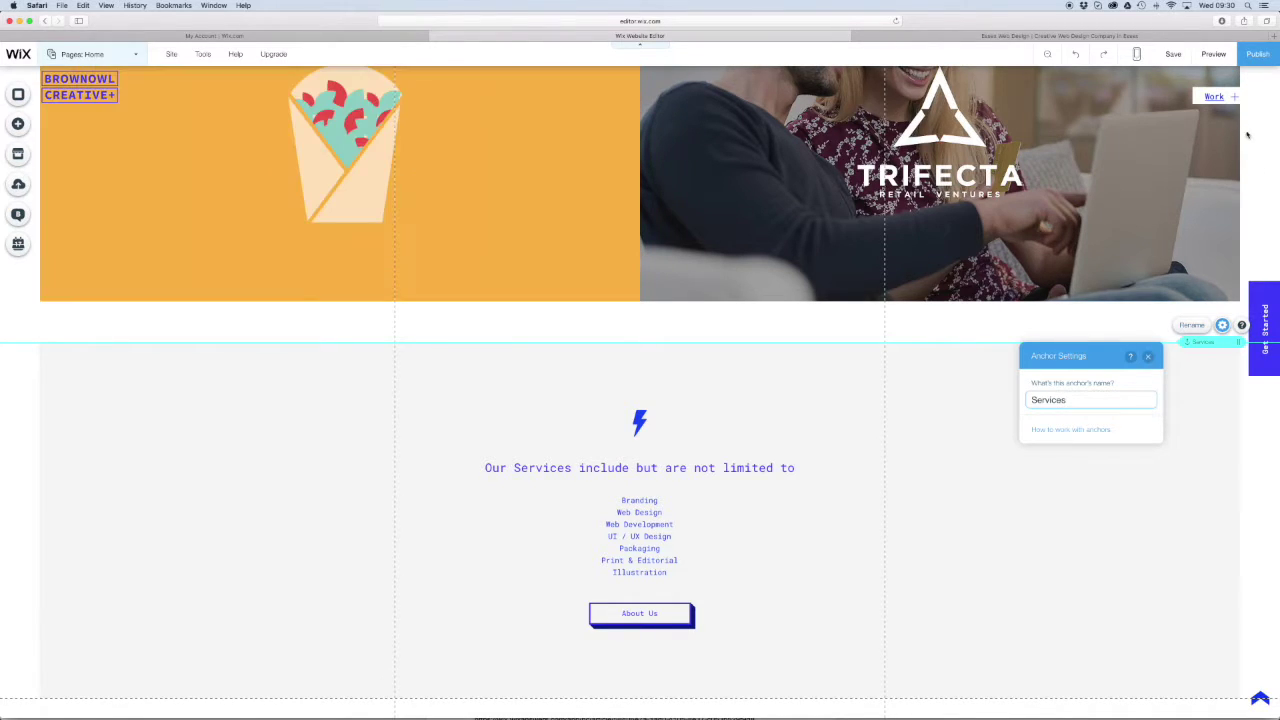
scroll(1039, 263, up, 5)
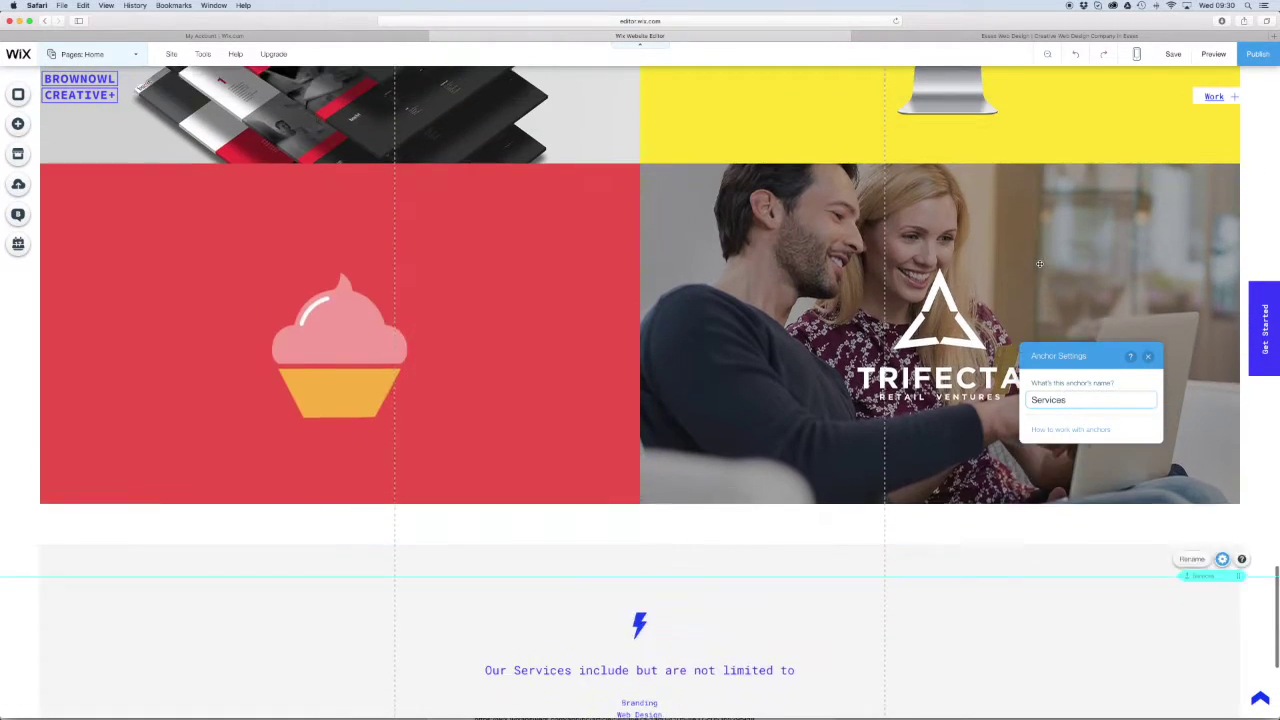
Close the Services anchor settings and scroll back up to the WE ARE BOC hero.
scroll(1039, 263, up, 15)
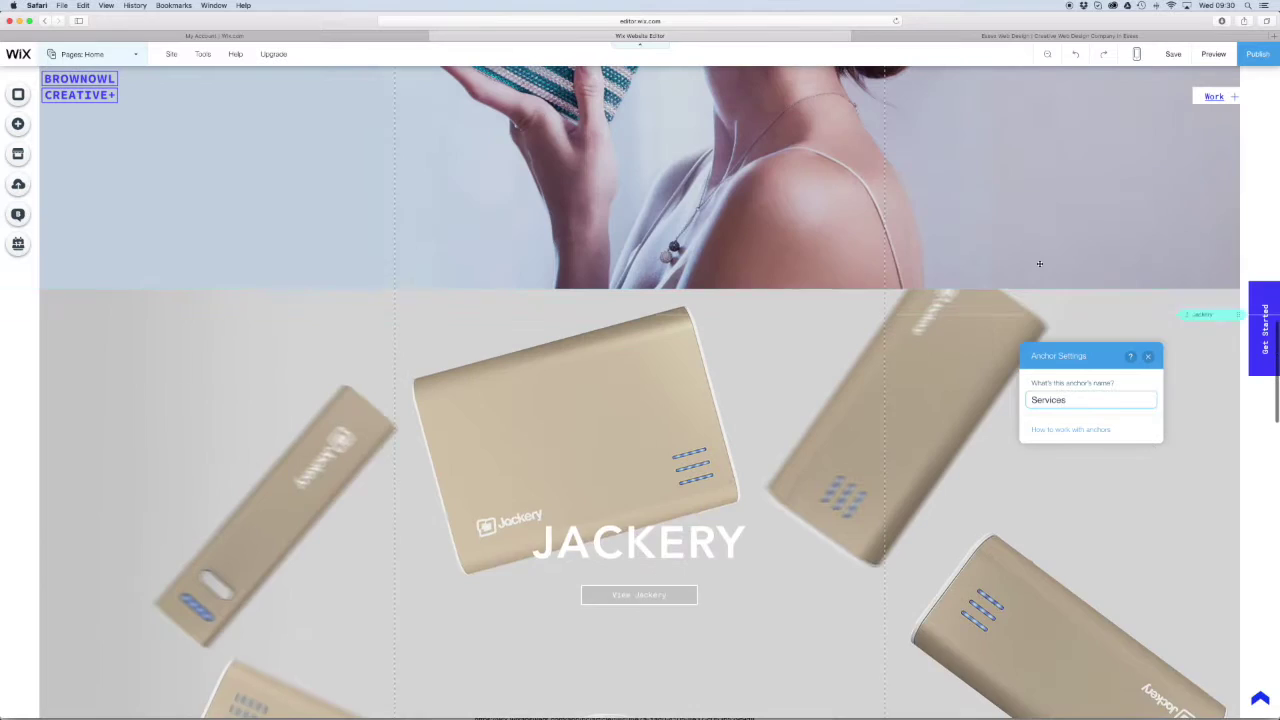
scroll(1039, 263, up, 10)
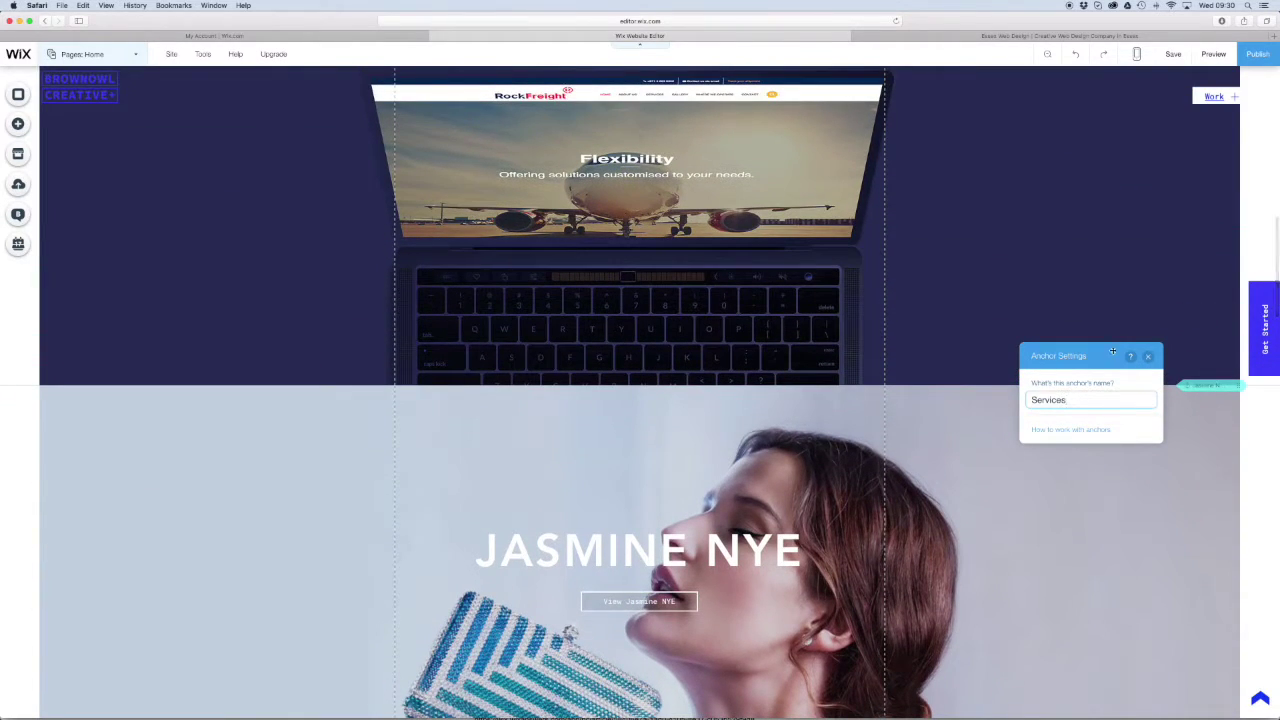
click(1147, 356)
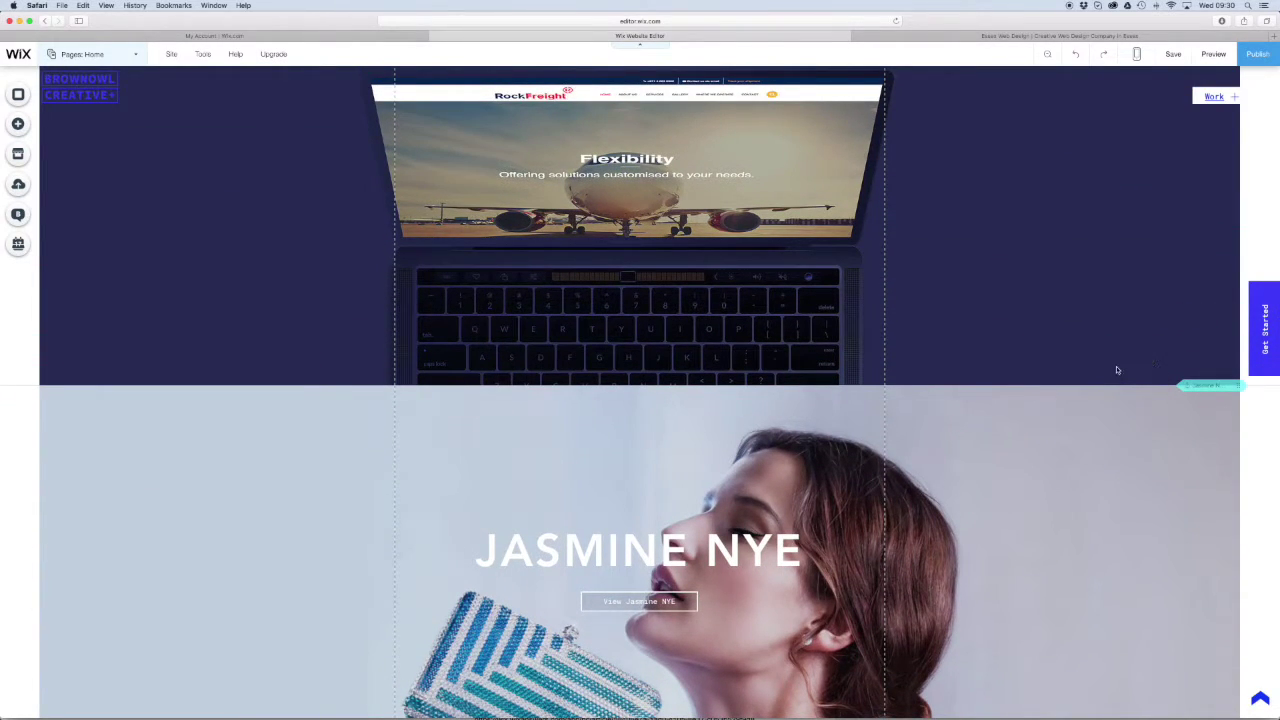
scroll(1116, 367, up, 5)
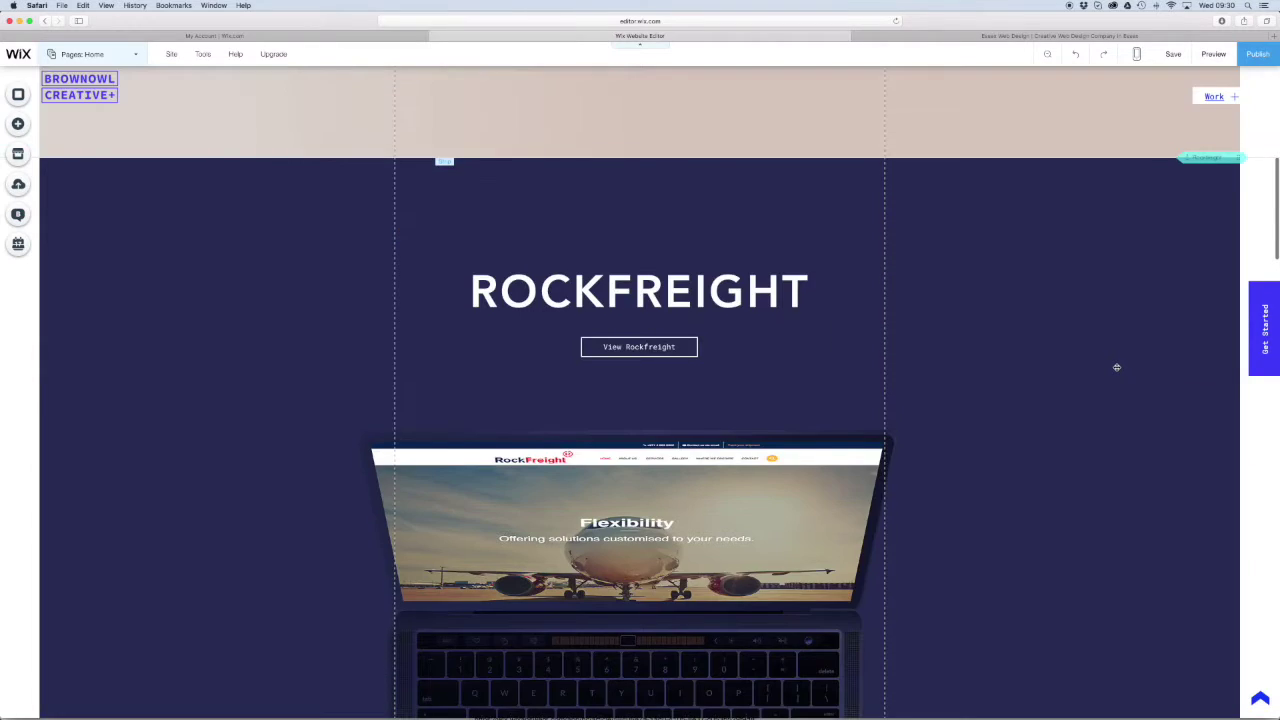
scroll(1116, 367, up, 5)
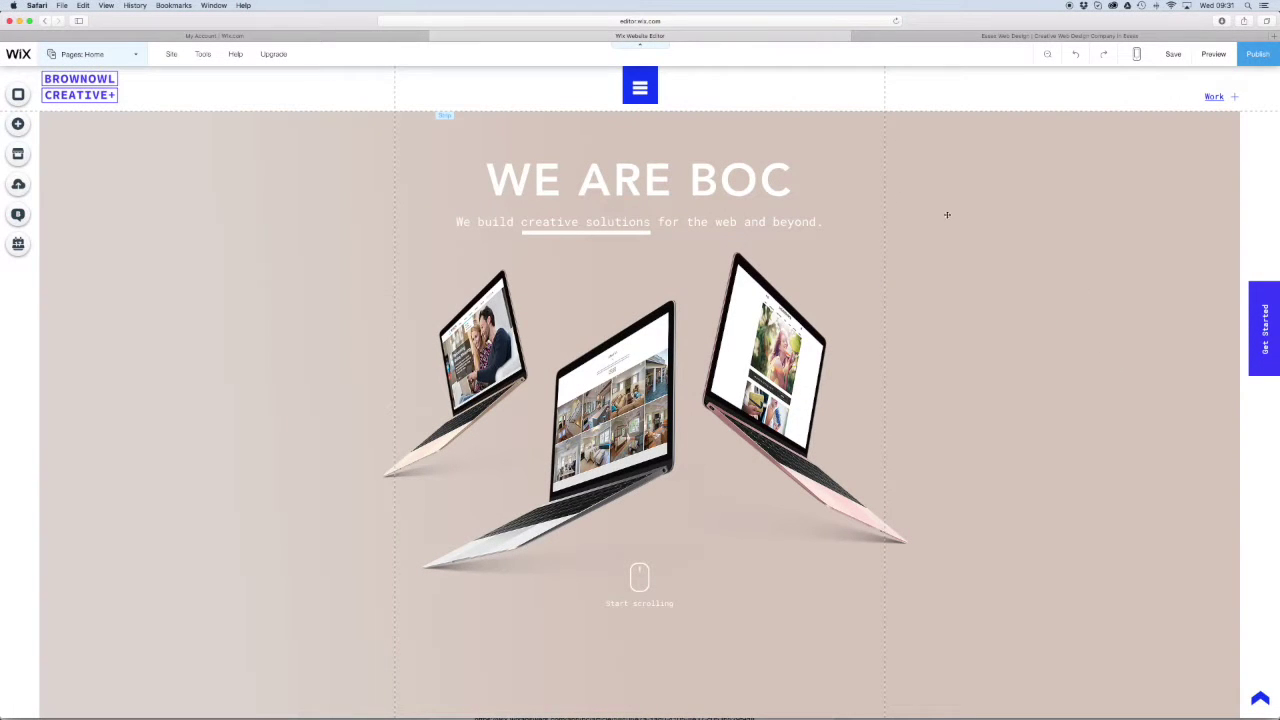
Add the vertical dots anchor menu from the Anchor Menus section of Add > More.
click(55, 133)
scroll(156, 483, down, 5)
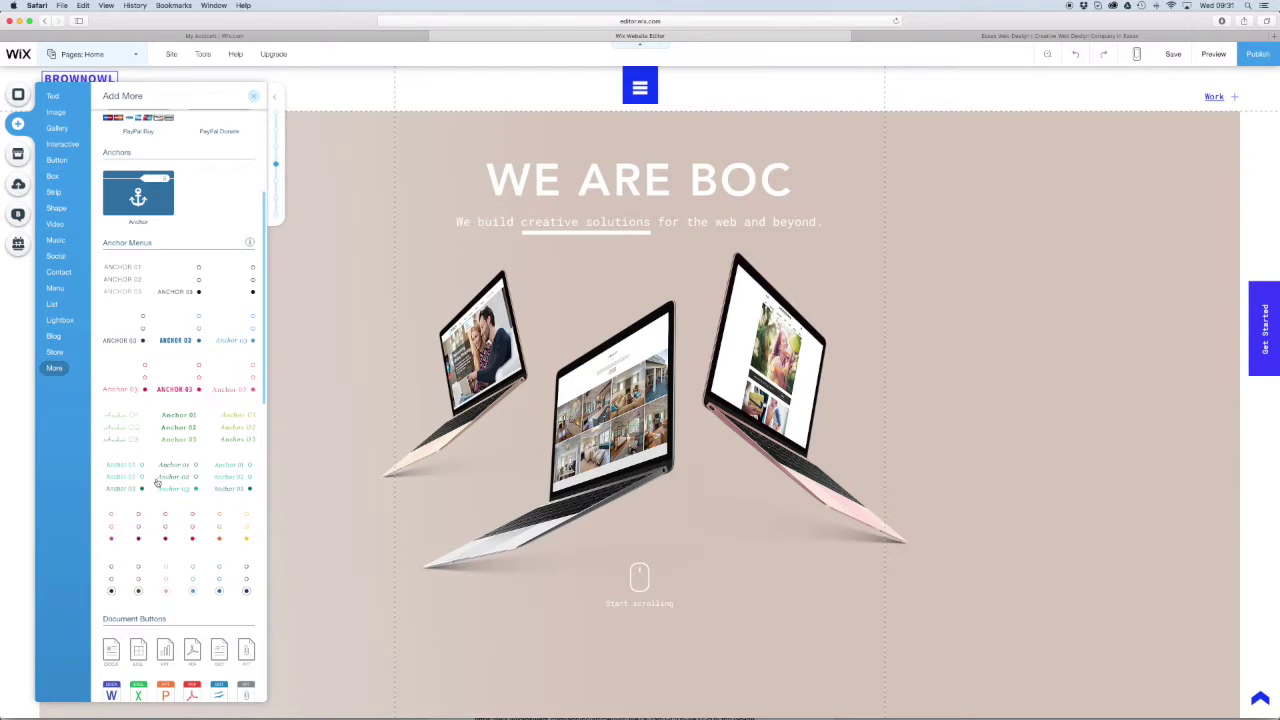
scroll(156, 483, down, 3)
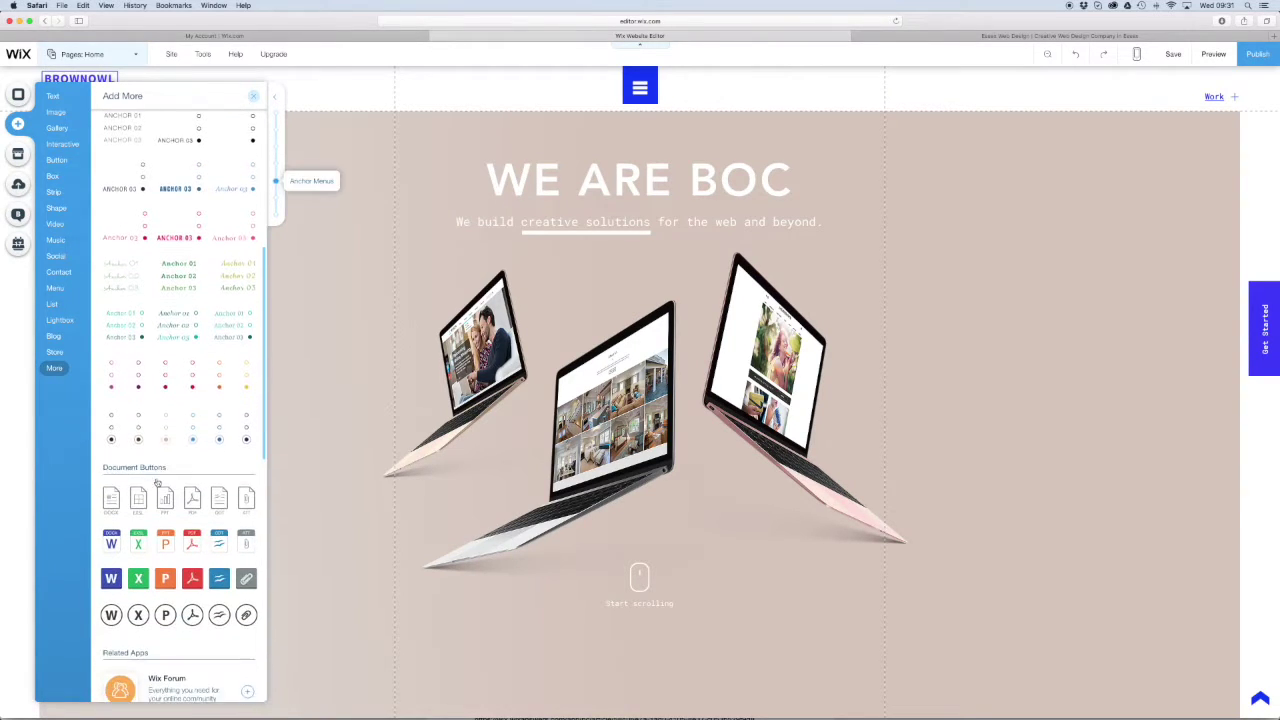
scroll(156, 483, up, 6)
scroll(156, 483, down, 3)
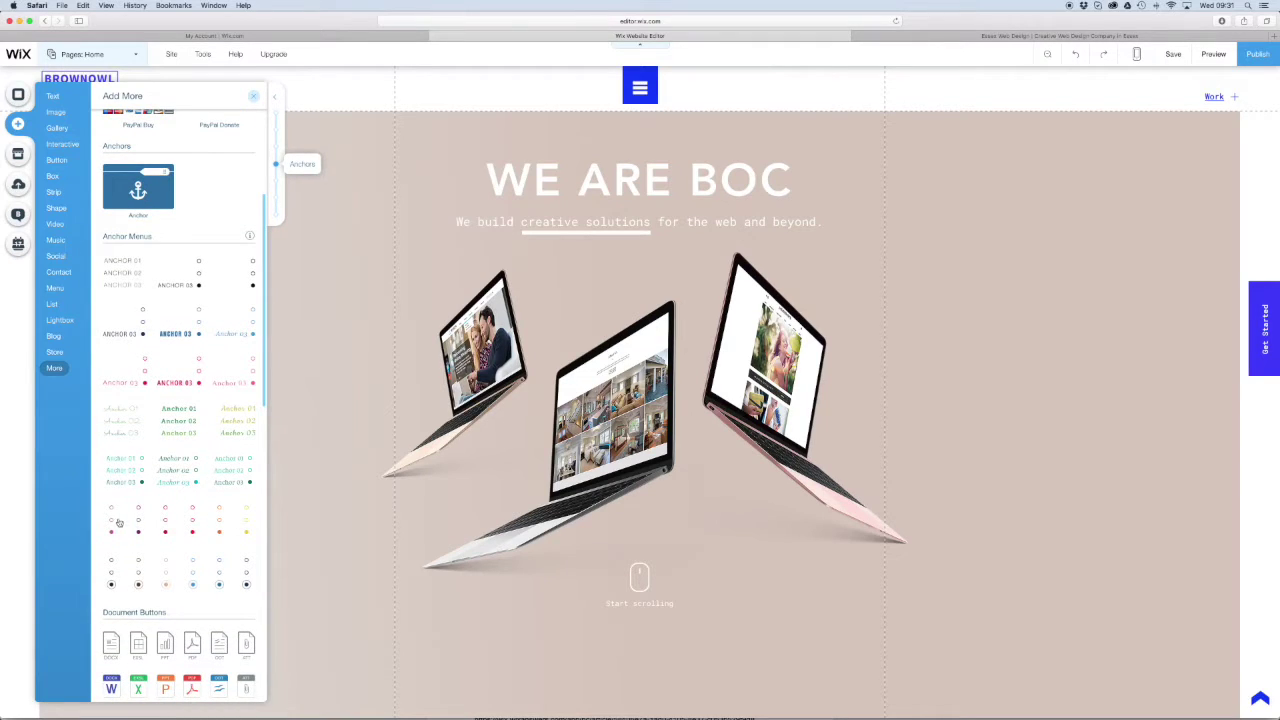
click(112, 524)
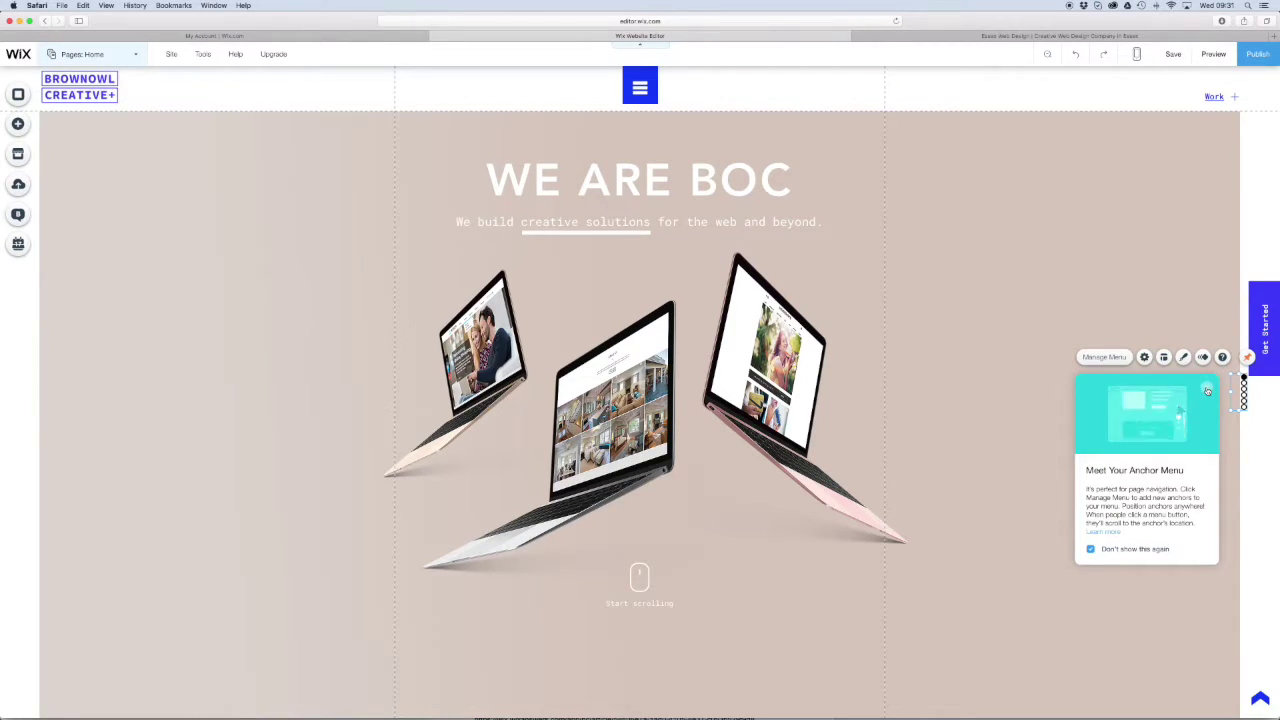
Pin the dot menu to the screen's right-middle position with a 115 px horizontal offset.
click(1207, 389)
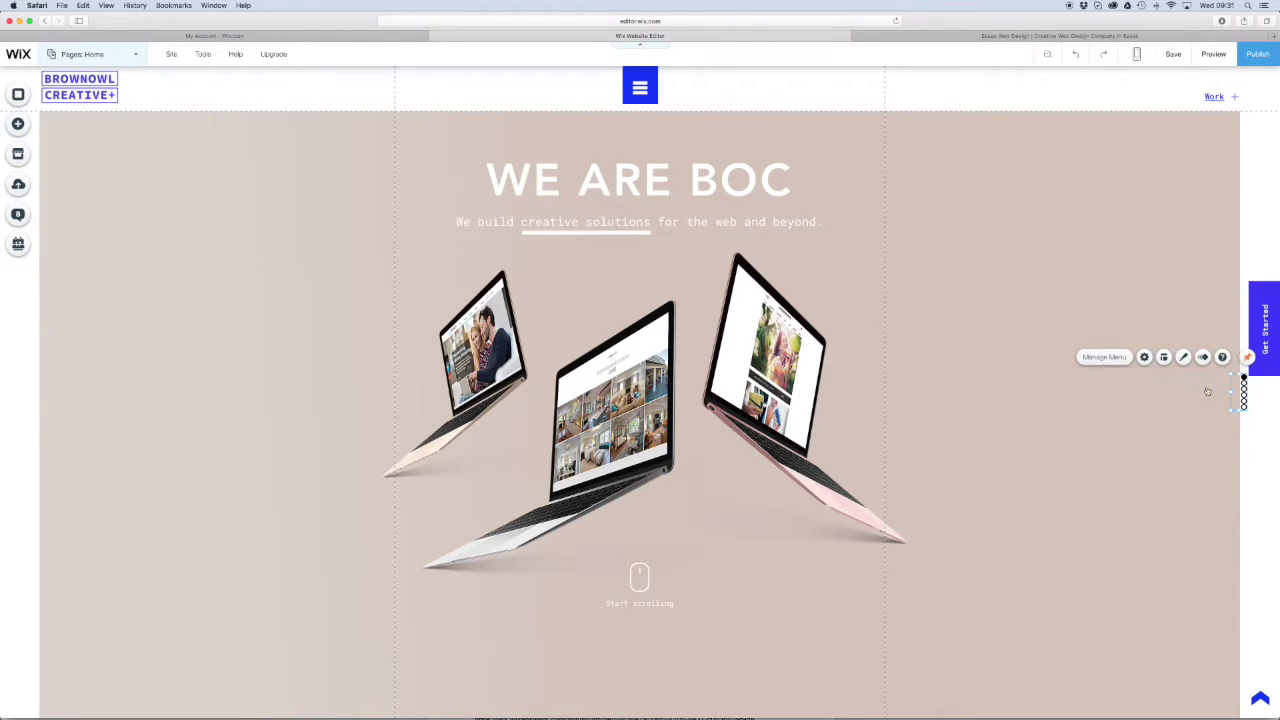
click(1248, 359)
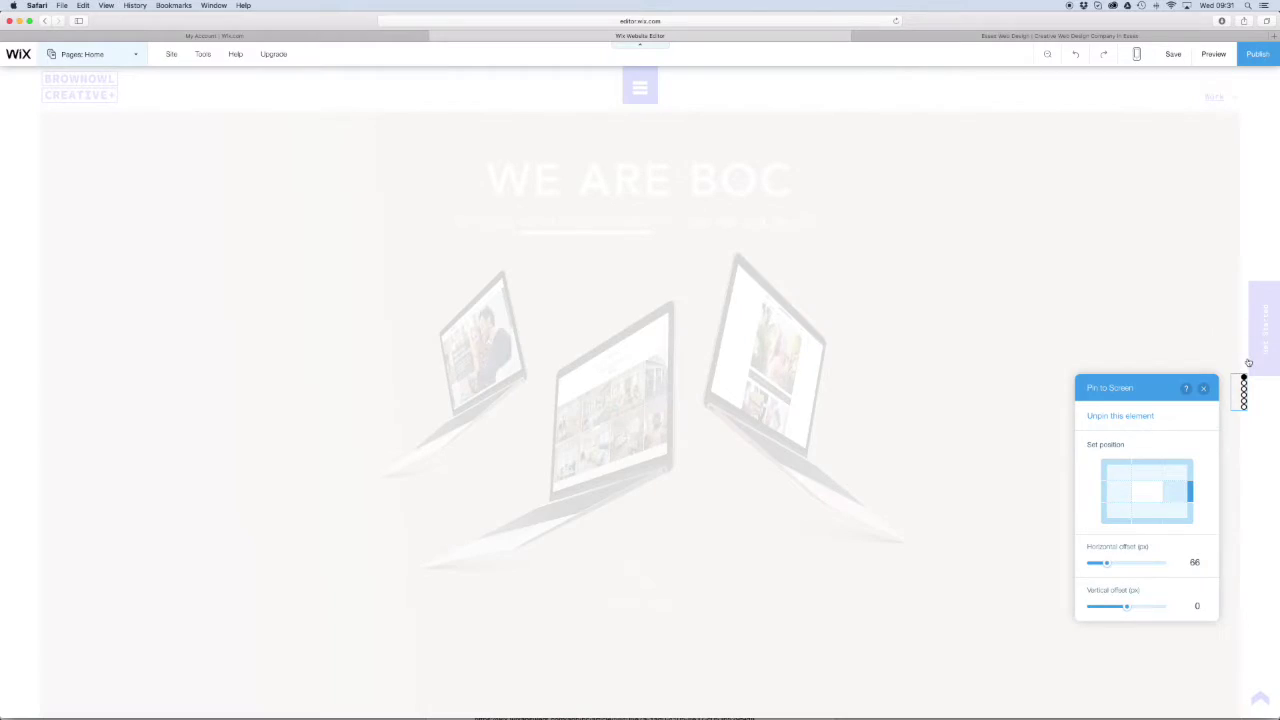
click(1185, 471)
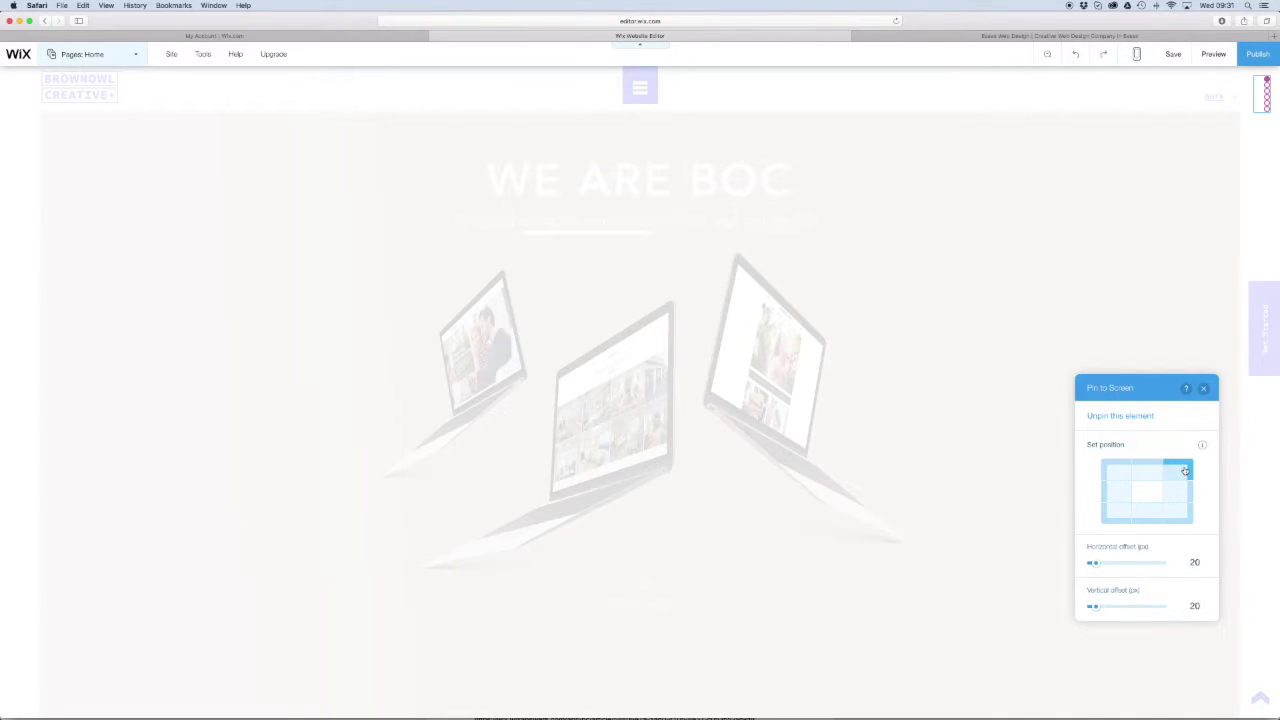
click(1182, 491)
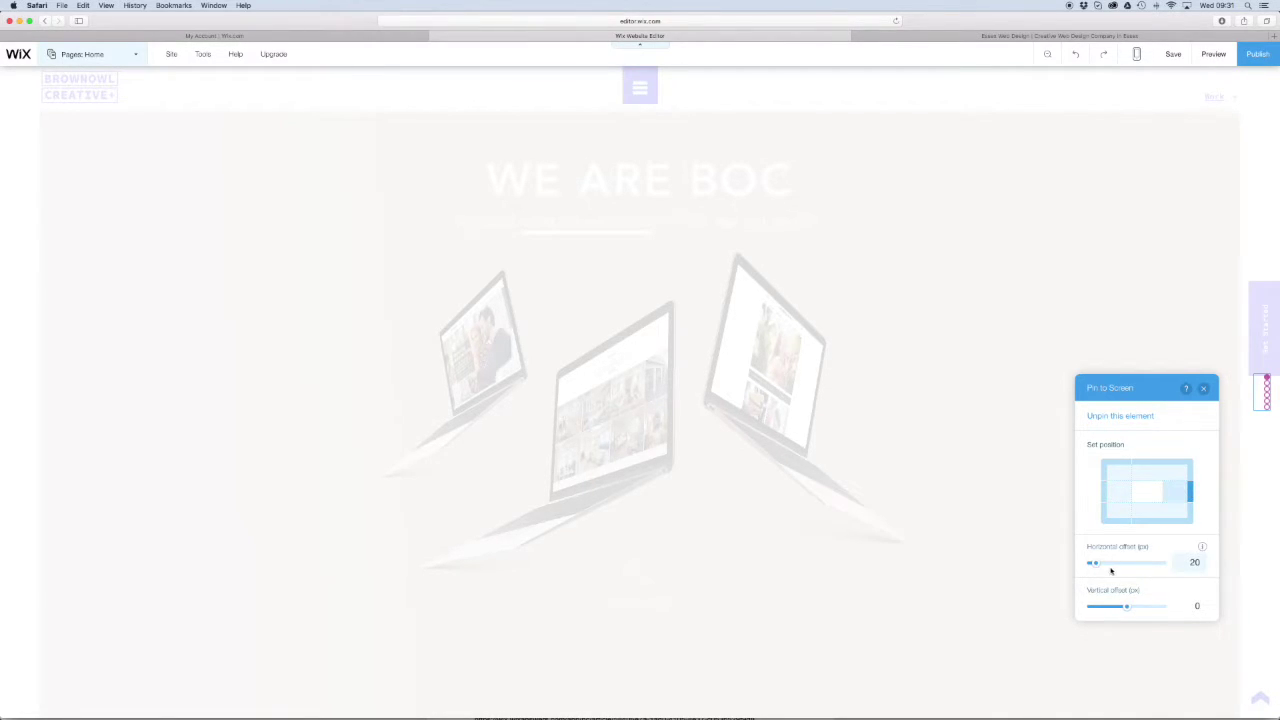
drag(1094, 563, 1119, 566)
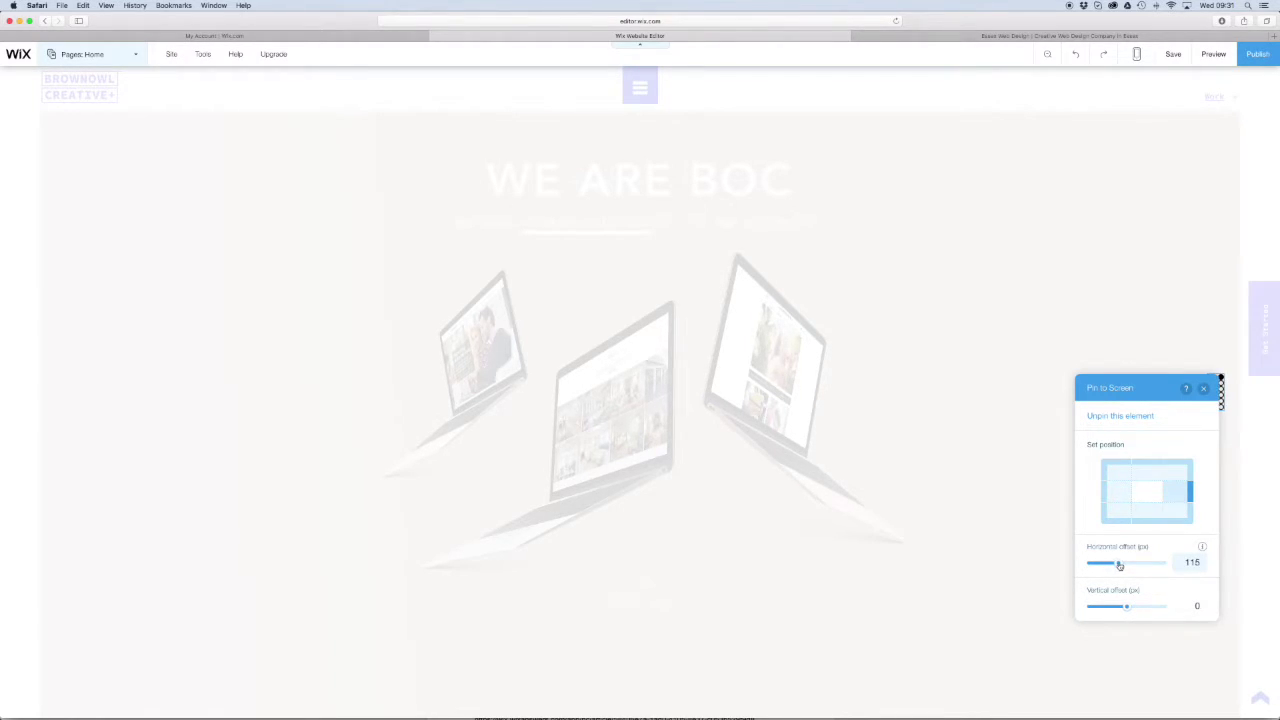
click(1204, 390)
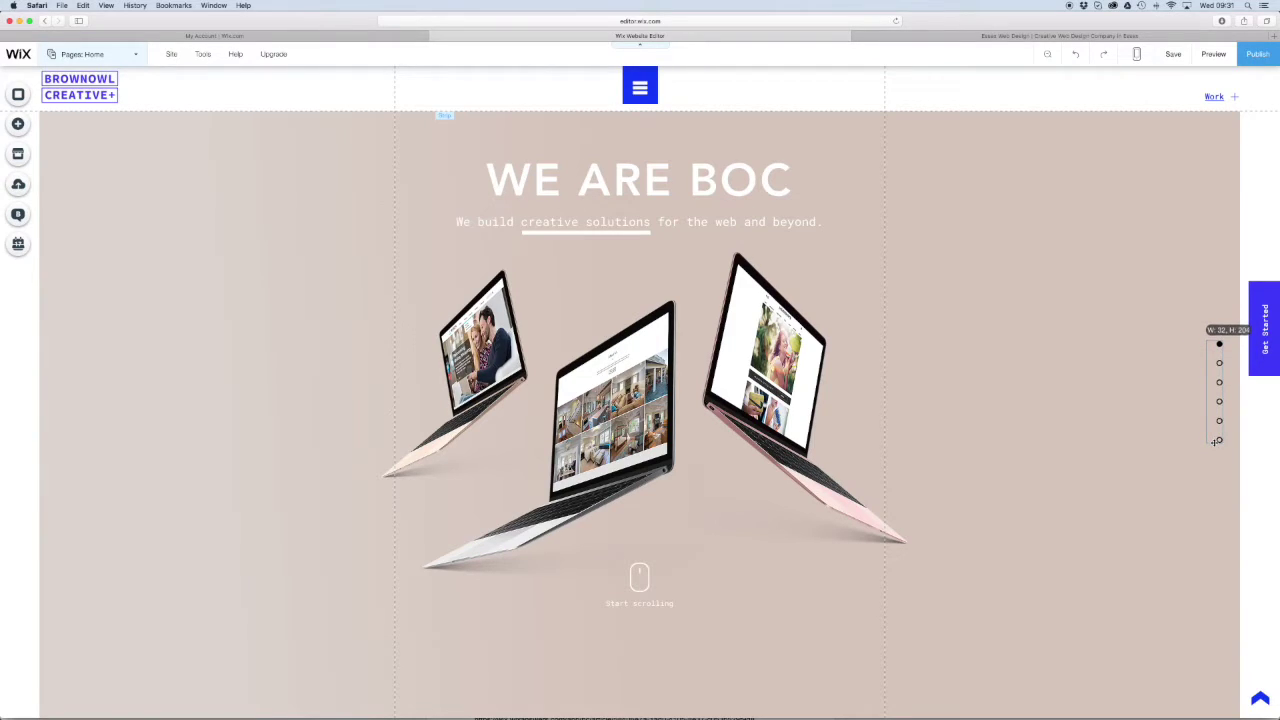
Finish resizing the dot menu to about 32×204 px and confirm Manage Menu lists all six anchors.
drag(1215, 441, 1217, 439)
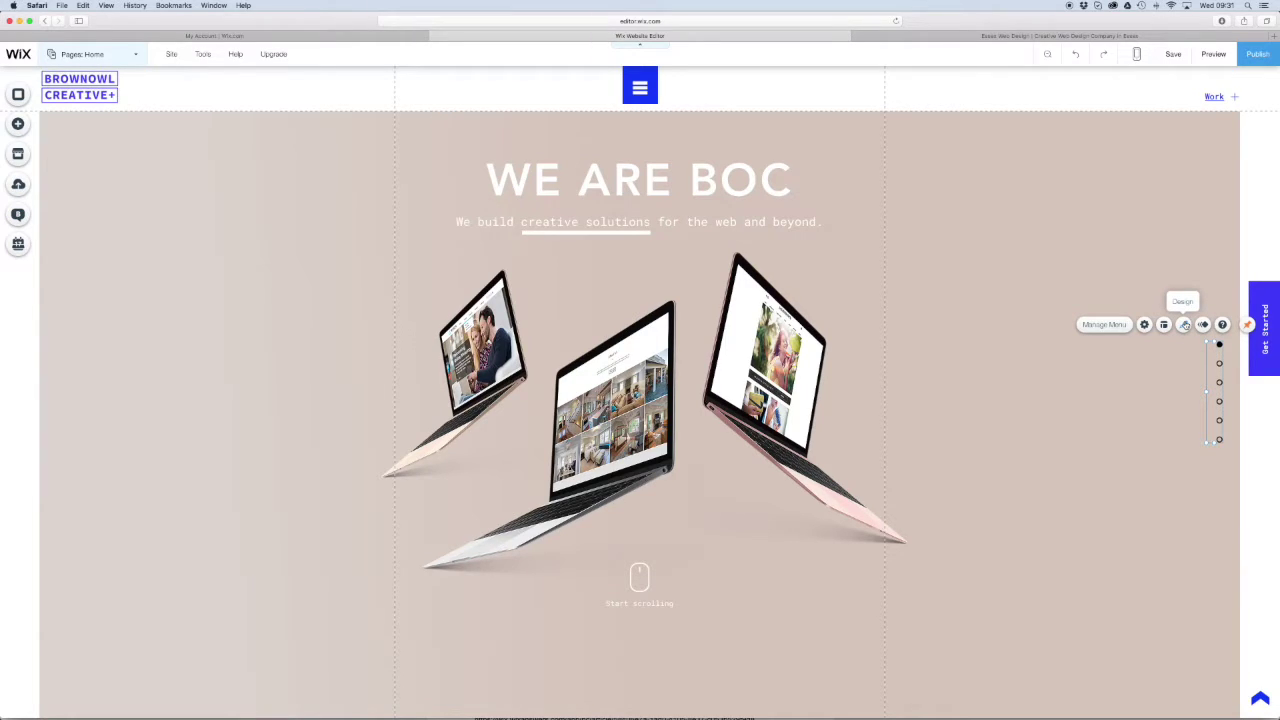
click(1120, 325)
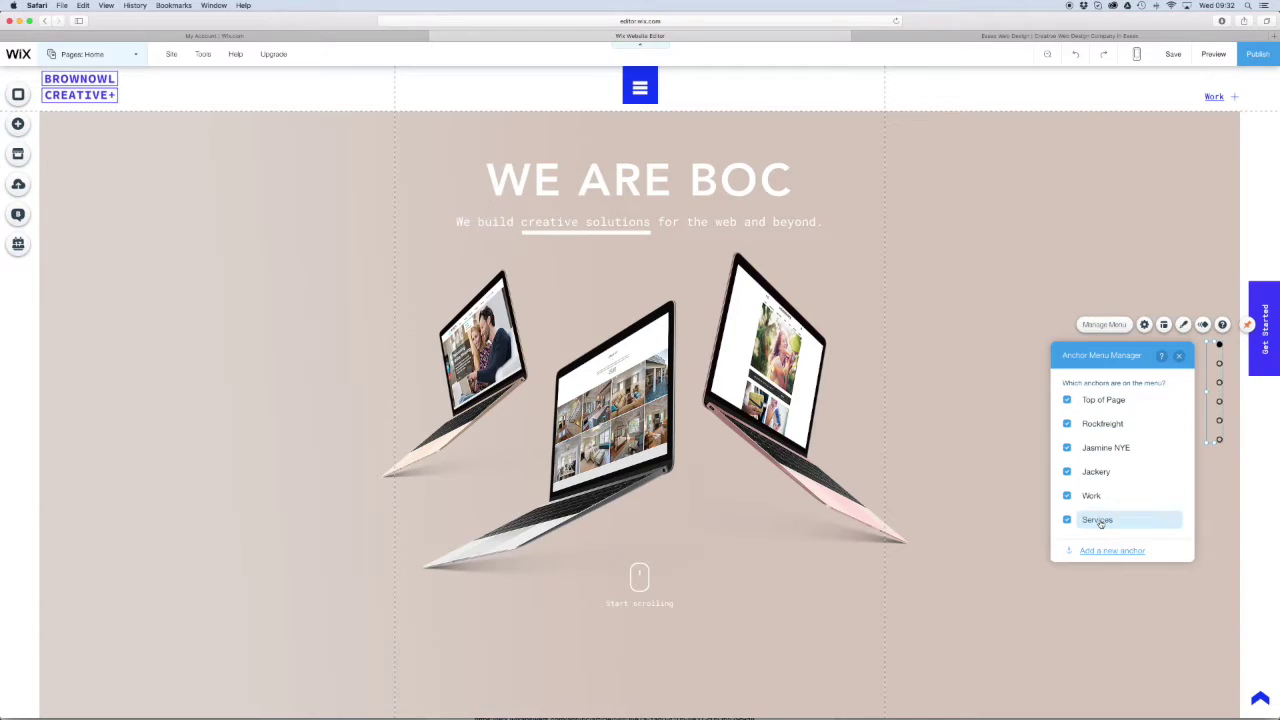
click(1180, 358)
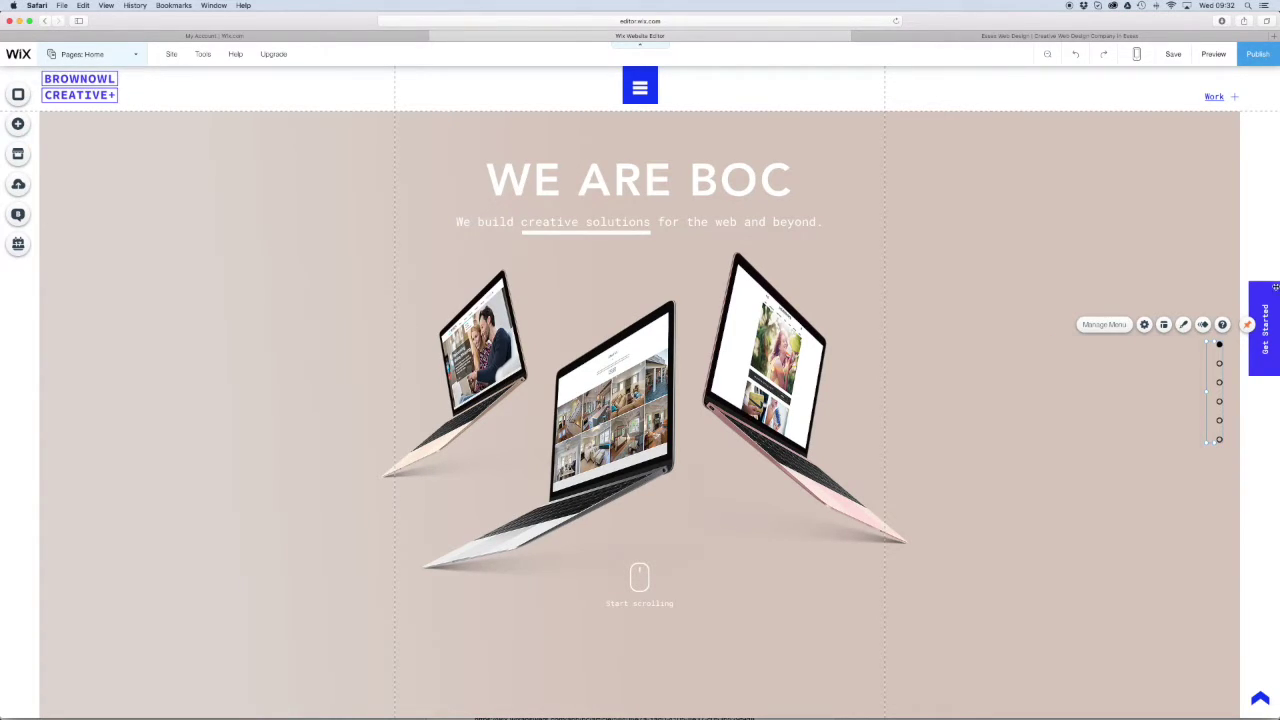
click(1212, 55)
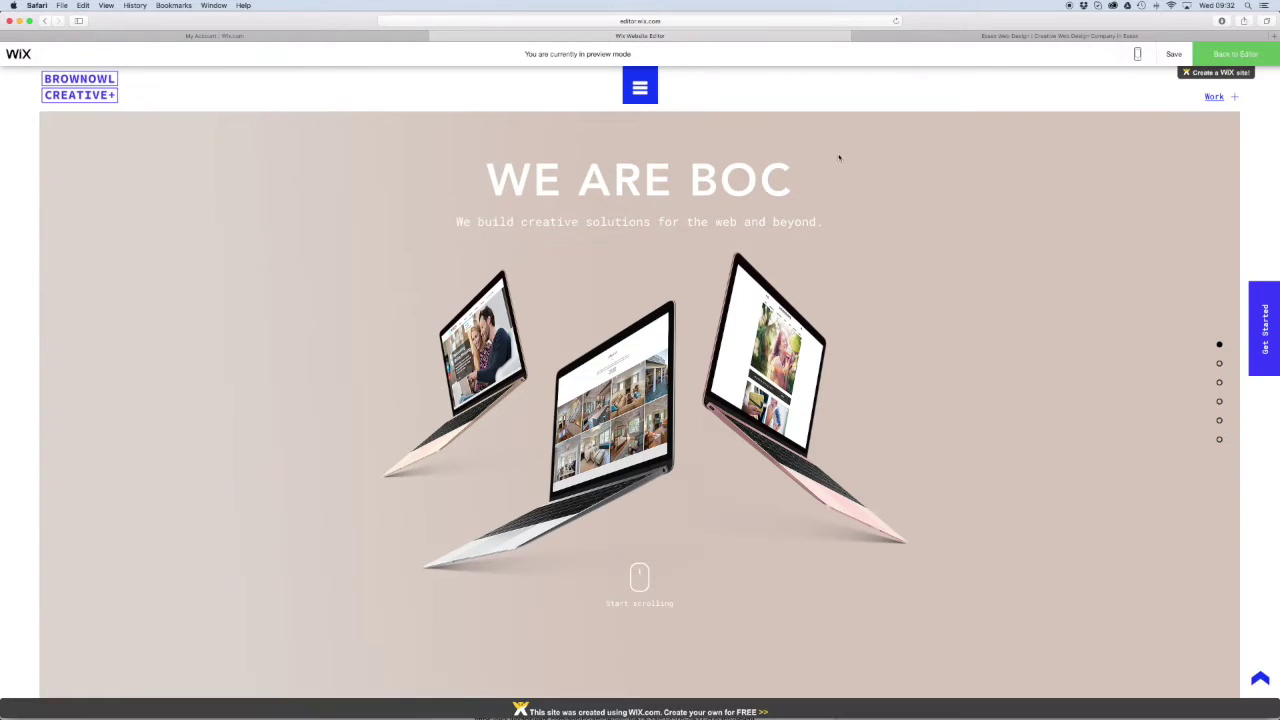
click(1219, 364)
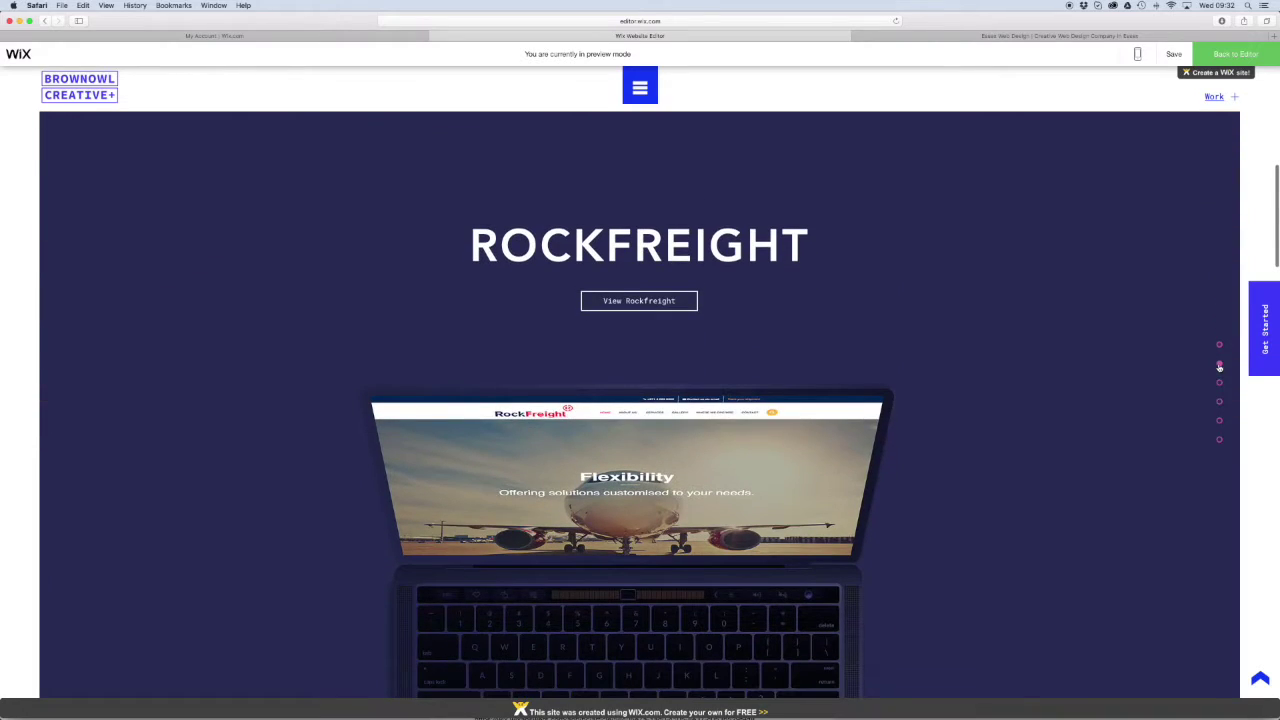
click(1219, 383)
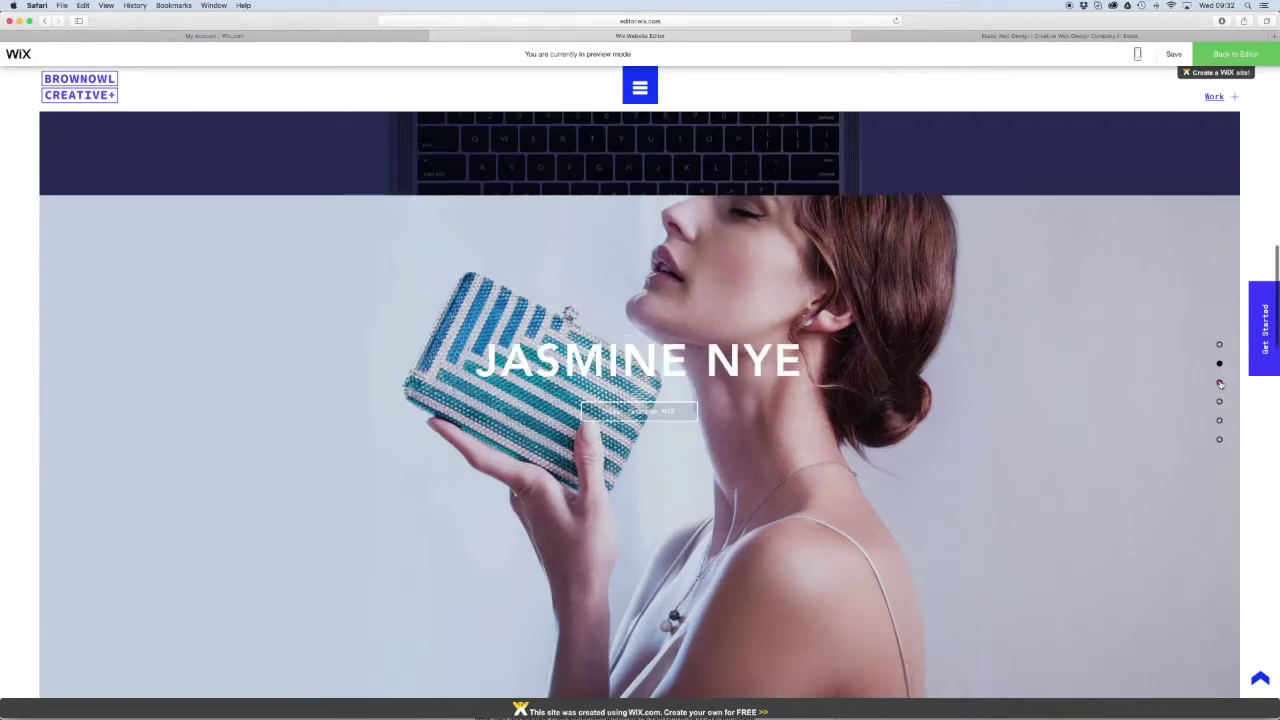
click(1219, 402)
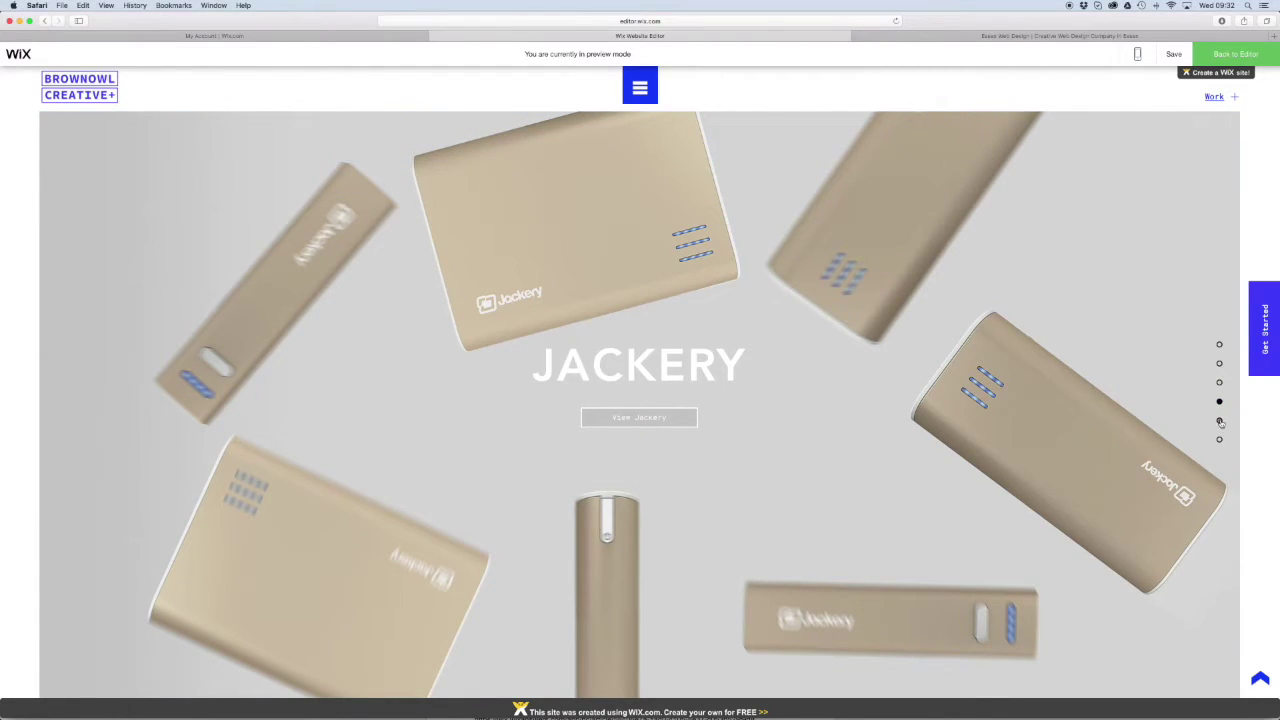
click(1219, 421)
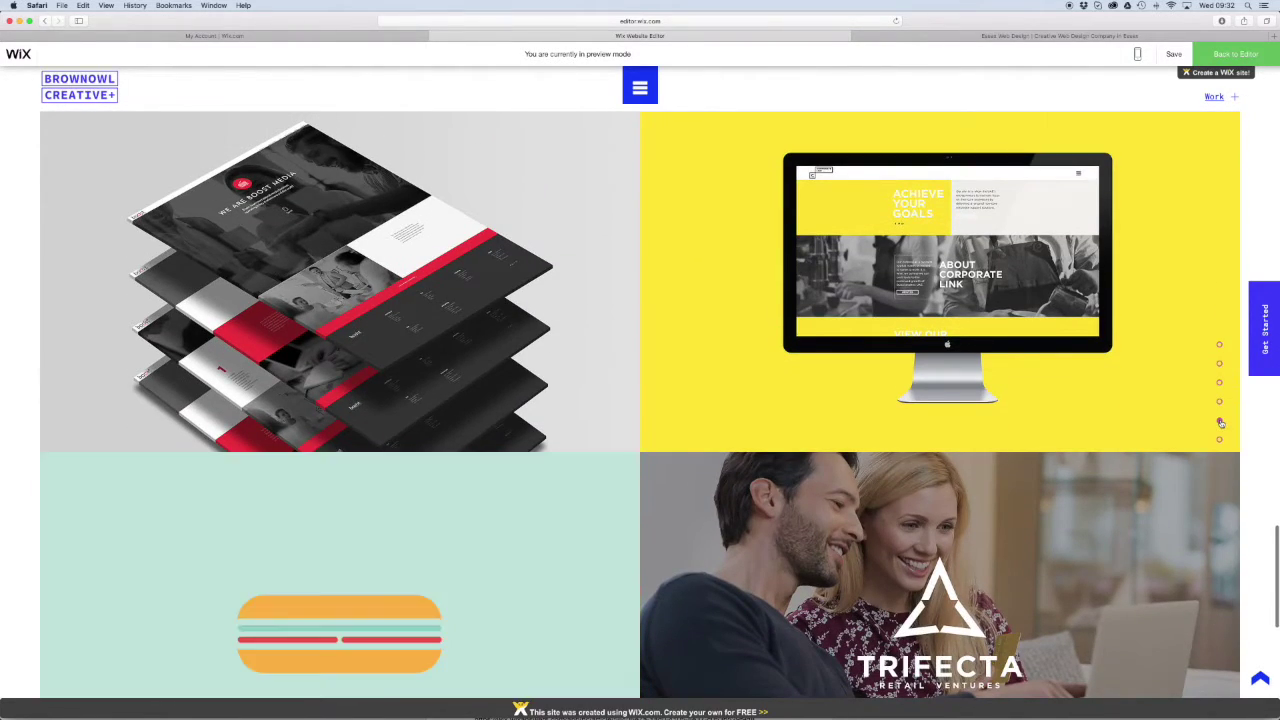
click(1219, 440)
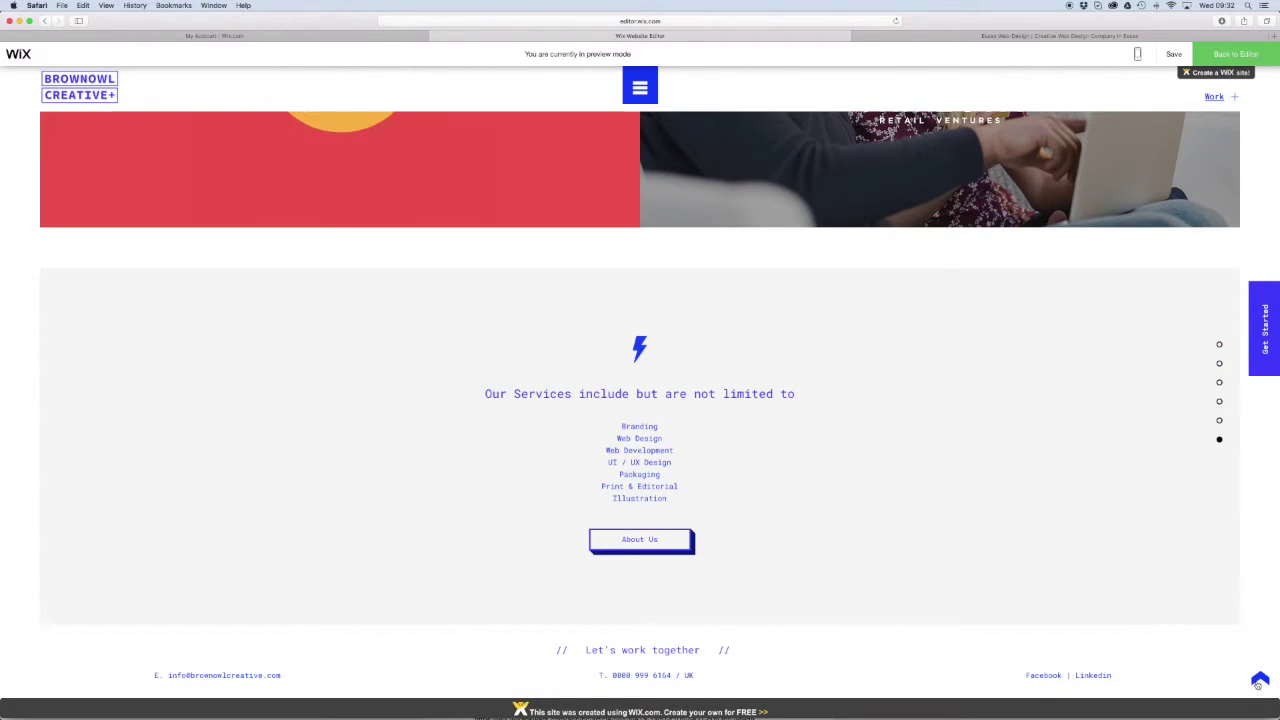
click(1219, 346)
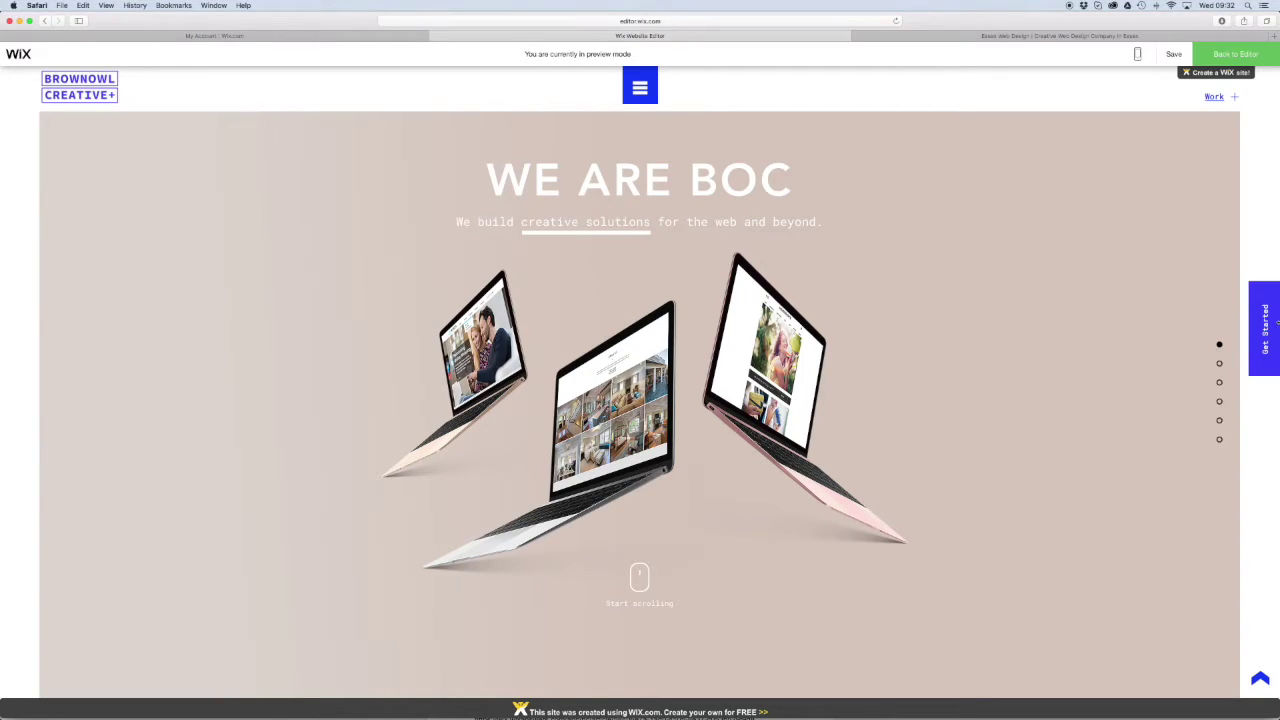
Back in the editor, open Customize Design for the dot anchor menu.
click(1236, 54)
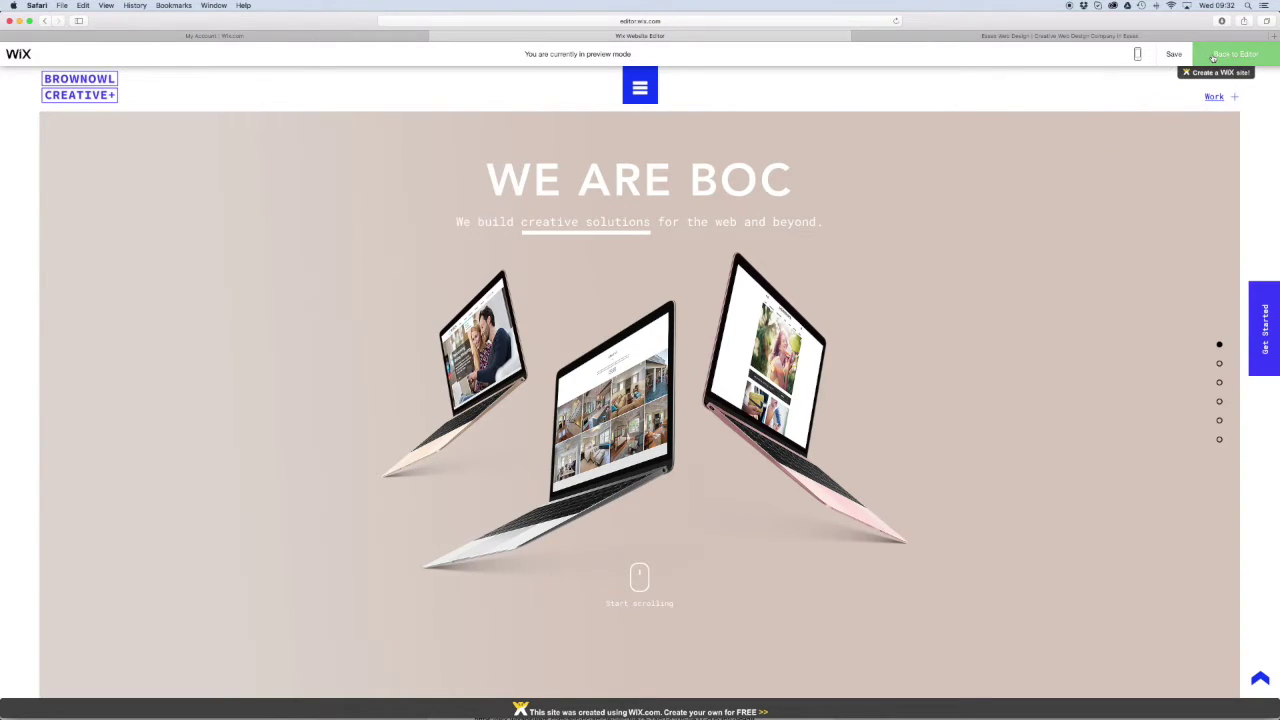
click(1219, 365)
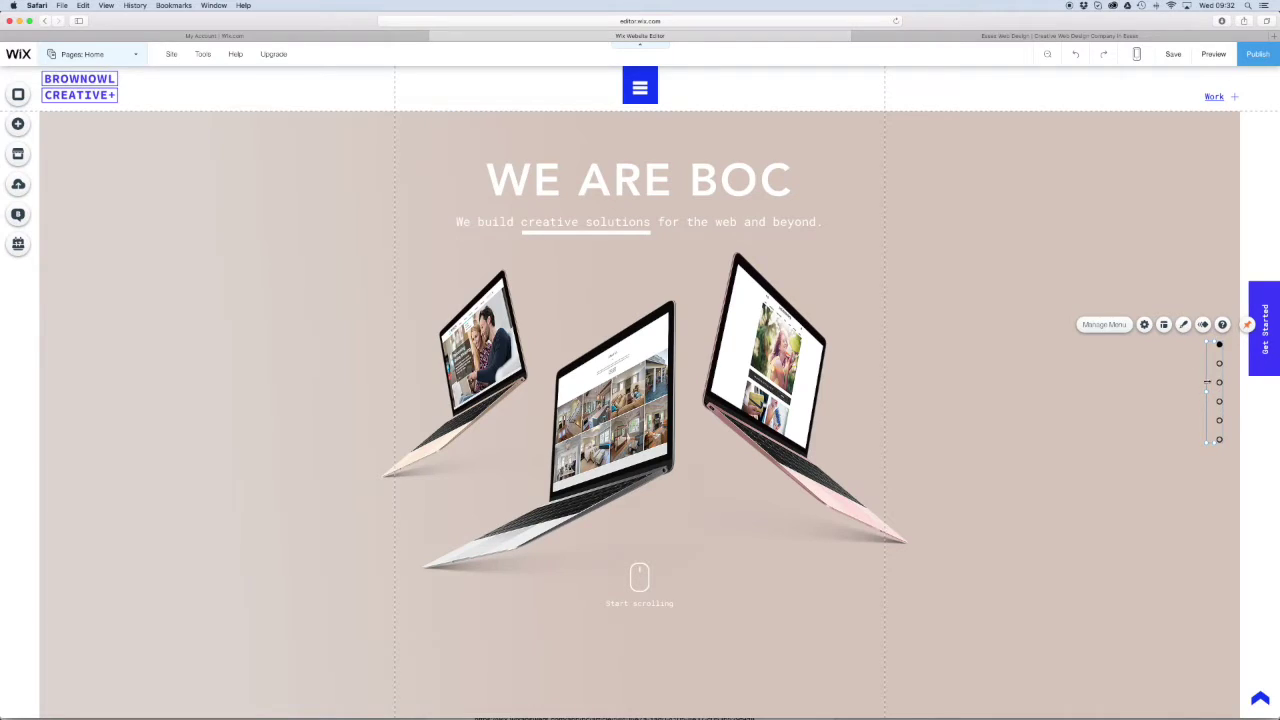
click(1182, 324)
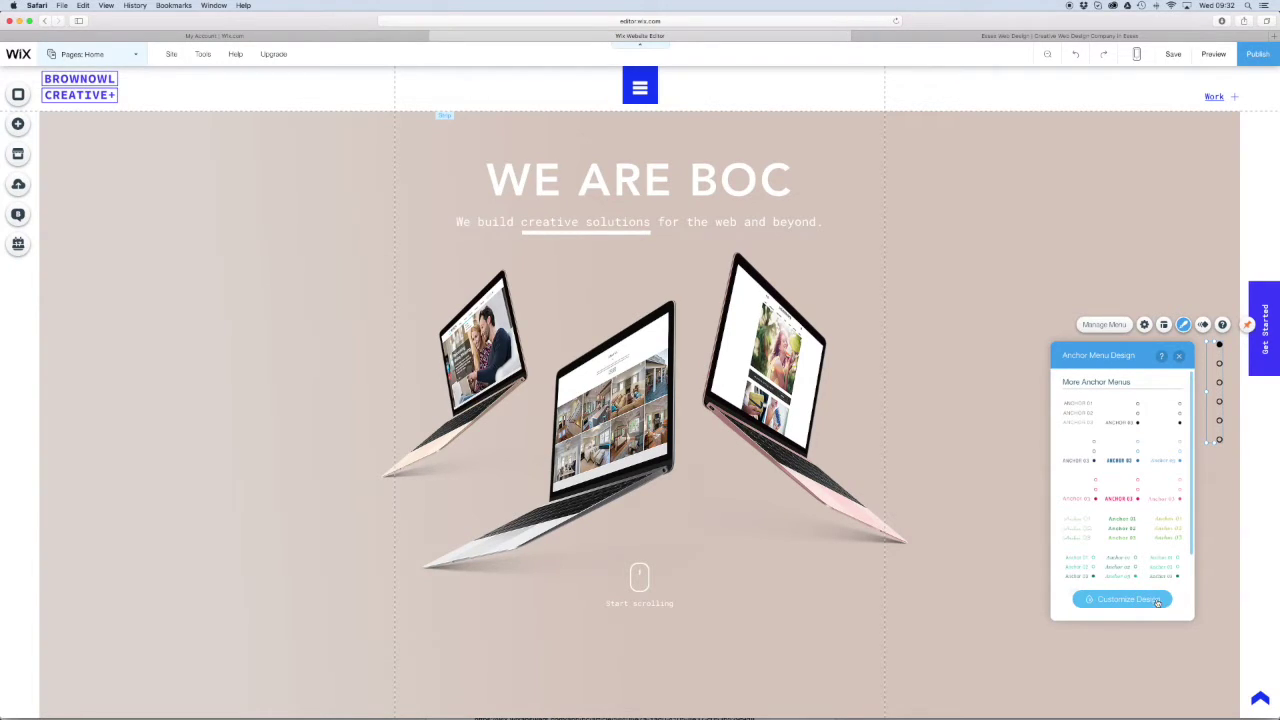
click(1134, 600)
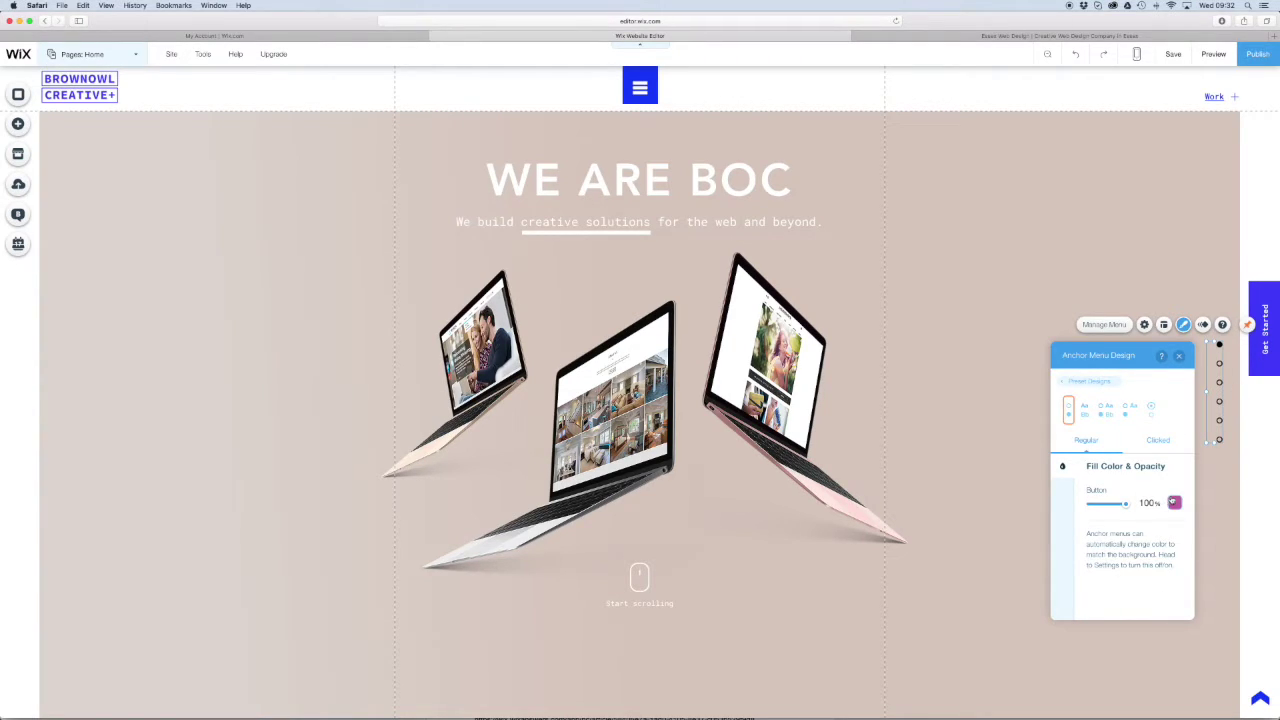
Set the dots' Clicked-state fill colour to blue #0C28FC.
click(1175, 503)
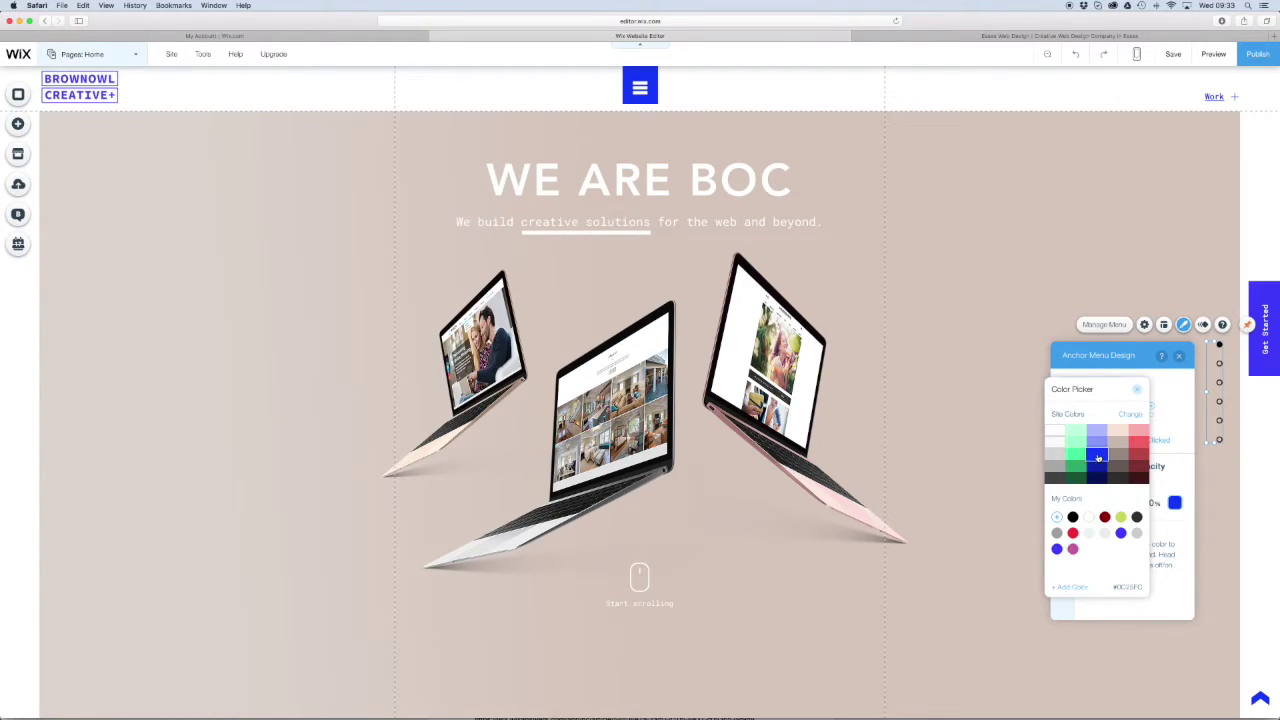
click(1138, 392)
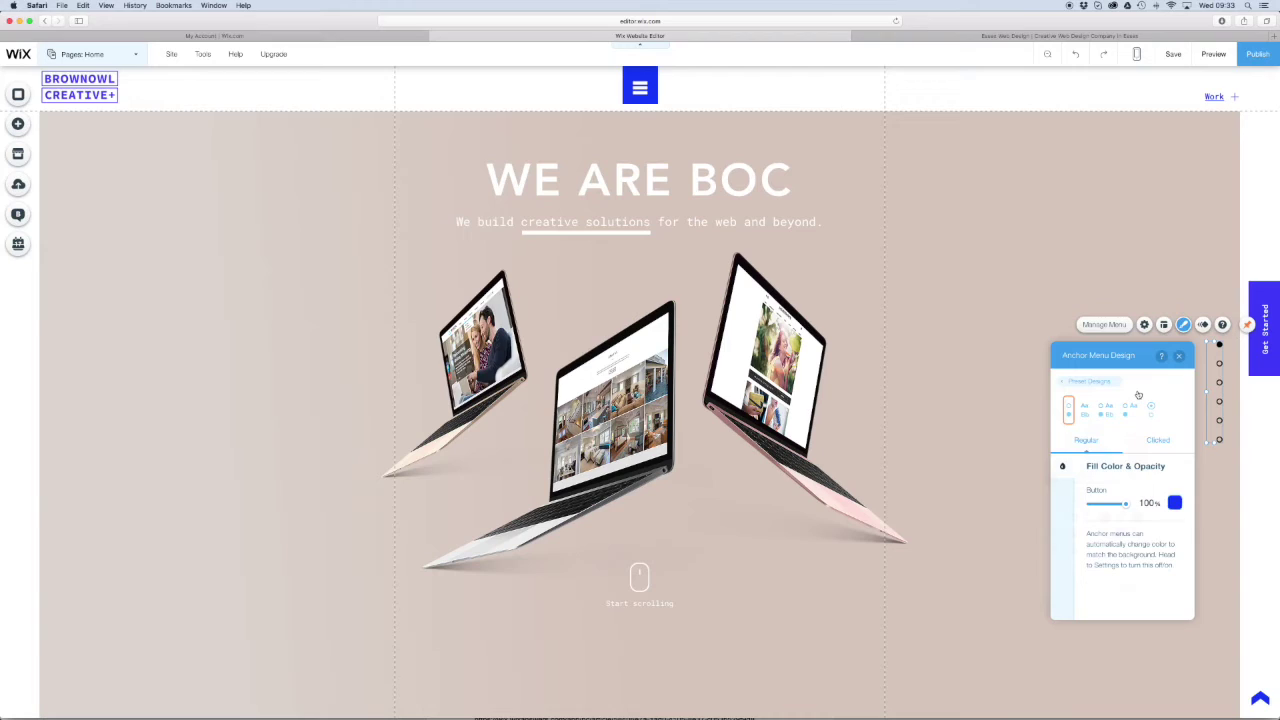
click(1157, 441)
click(1174, 502)
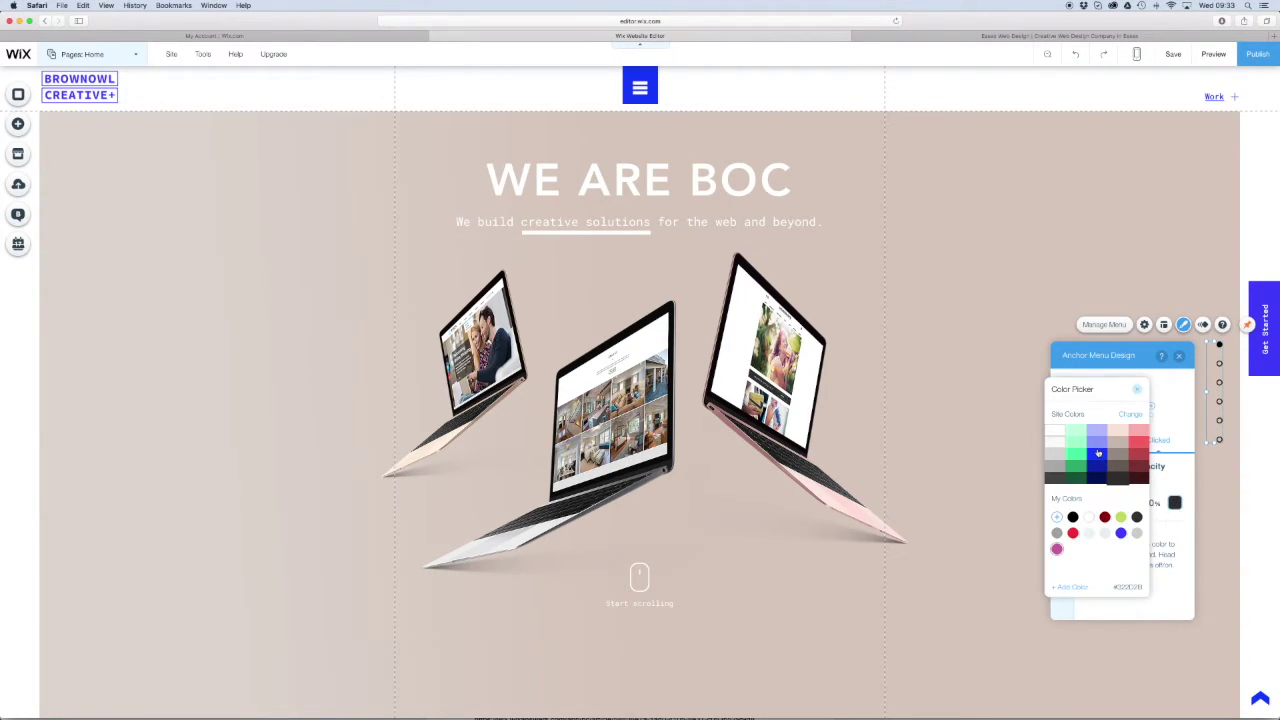
click(1097, 455)
click(1137, 392)
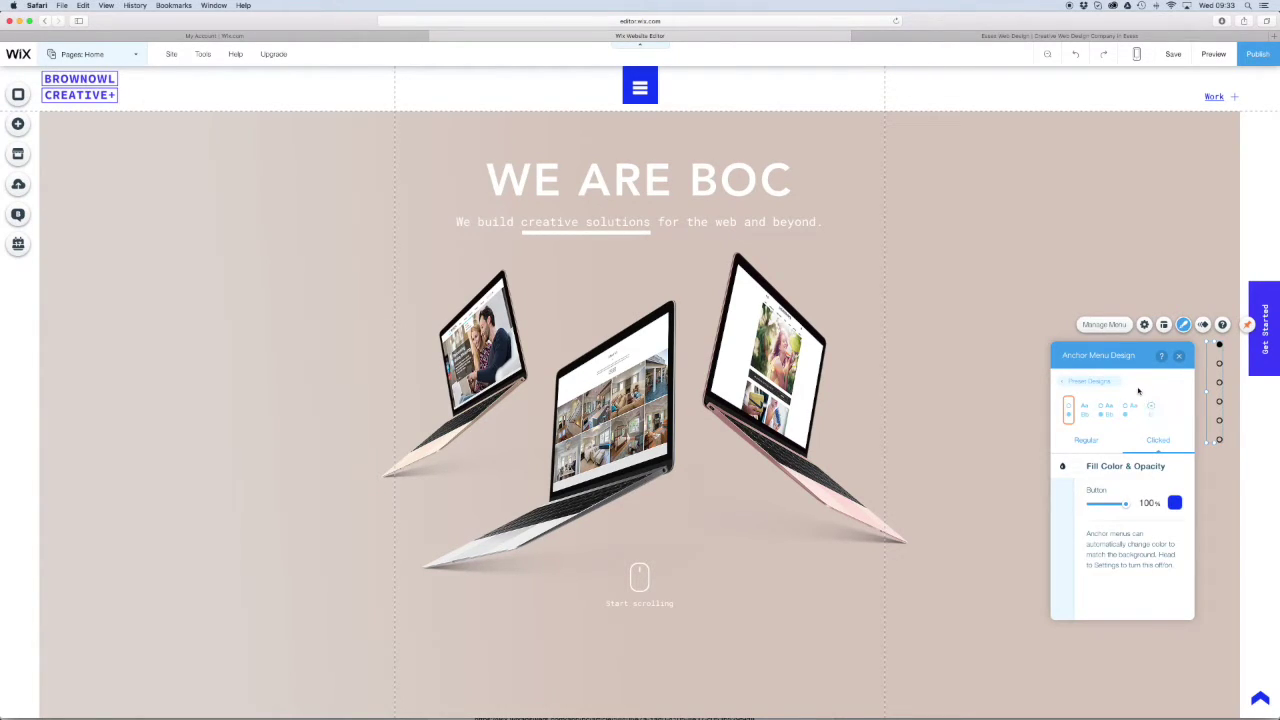
click(1178, 358)
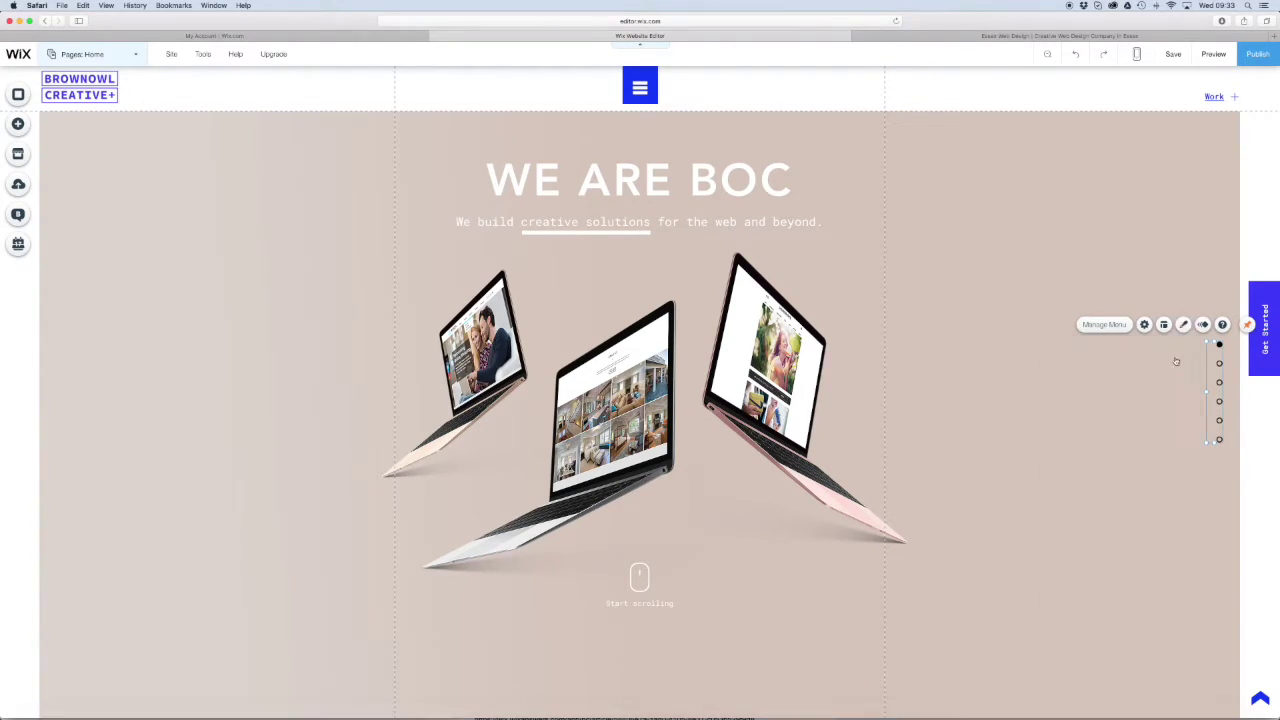
Preview the page, scroll down and back up to check the restyled dots, then return to editing.
click(1213, 54)
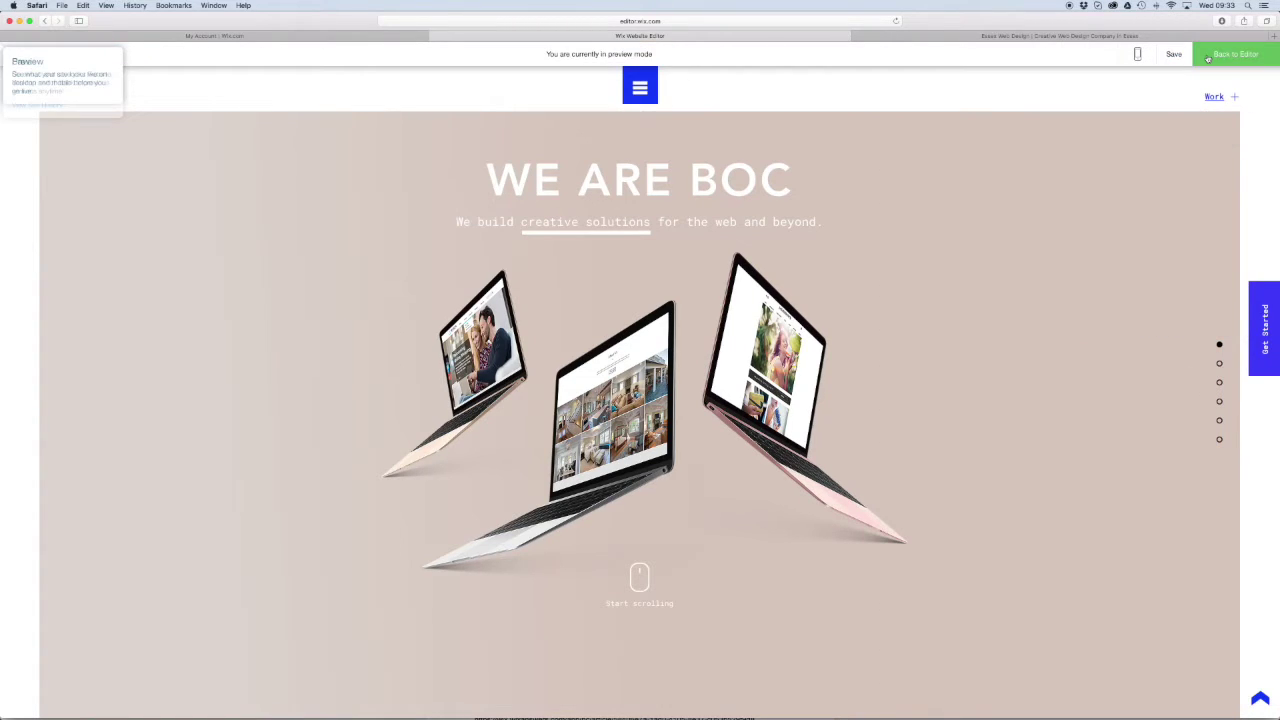
scroll(1106, 340, down, 10)
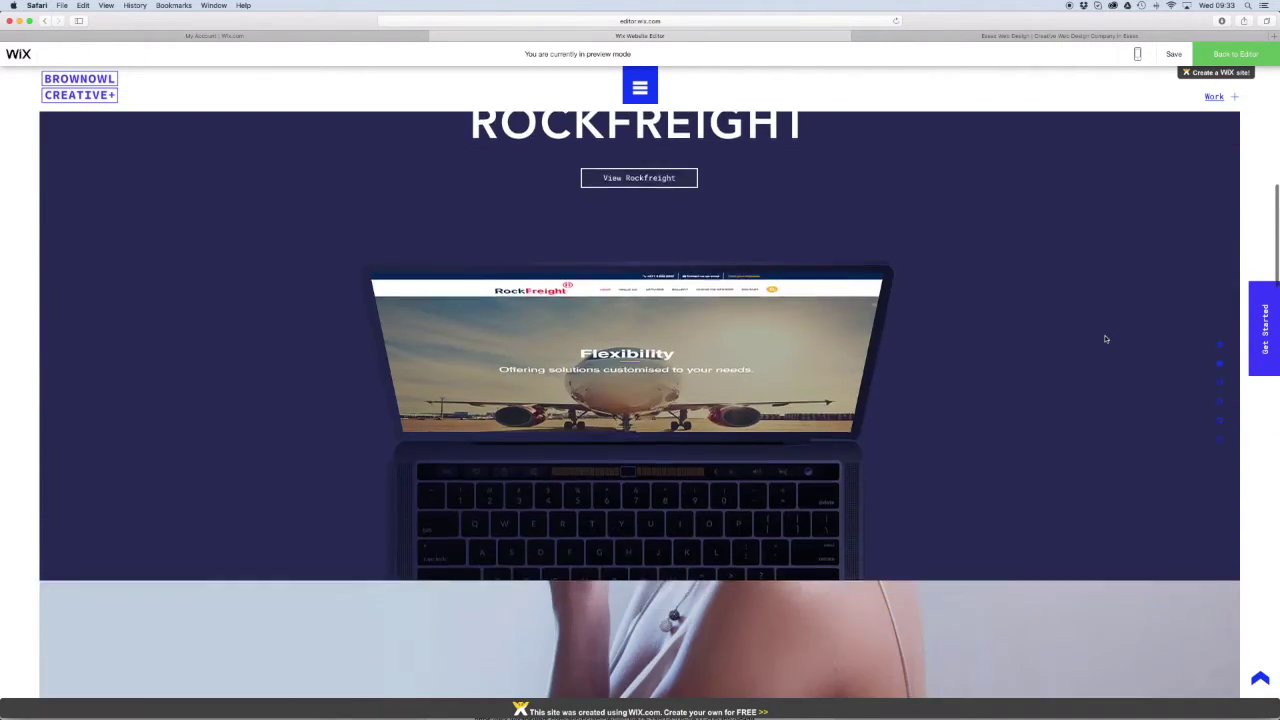
scroll(1106, 340, down, 5)
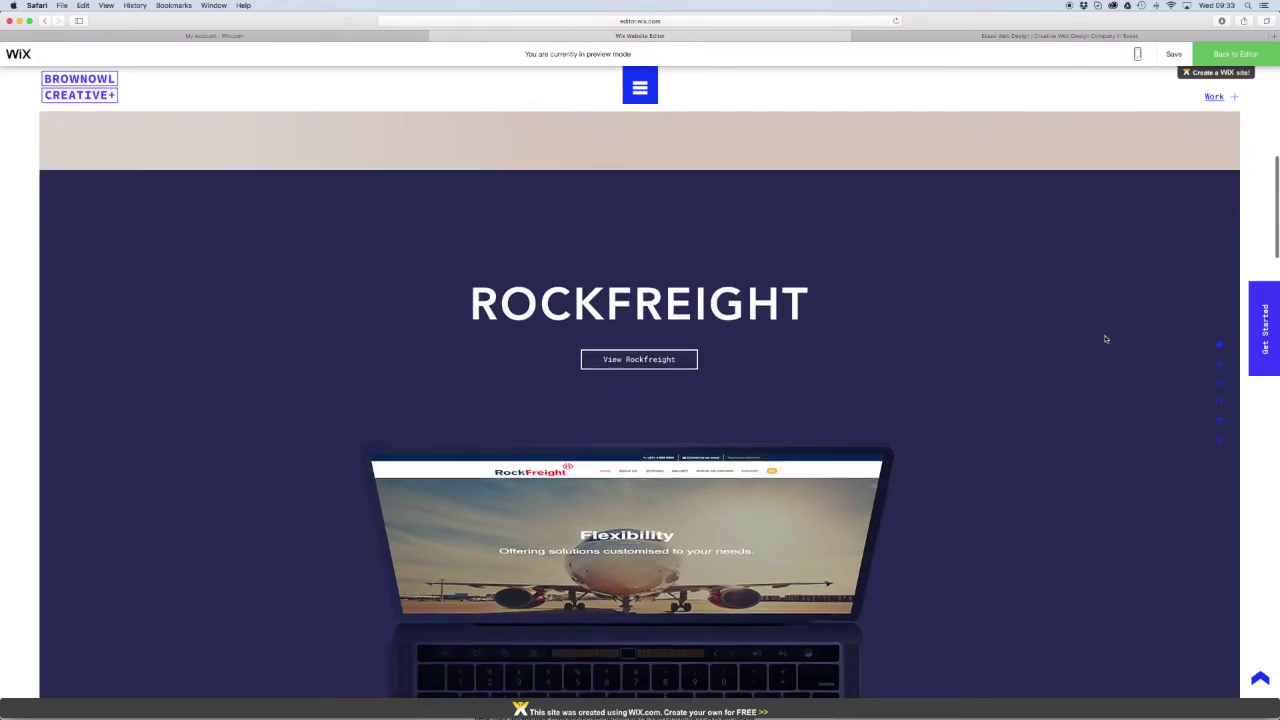
scroll(1106, 340, down, 10)
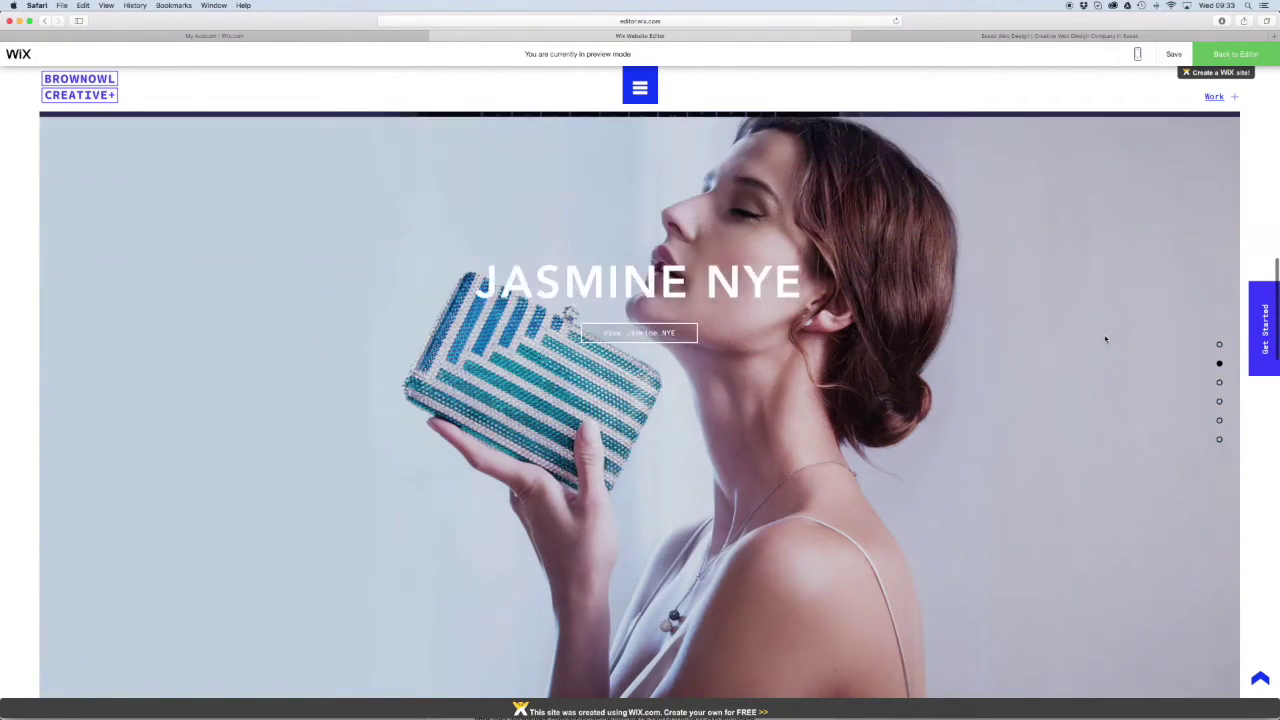
scroll(1106, 340, down, 10)
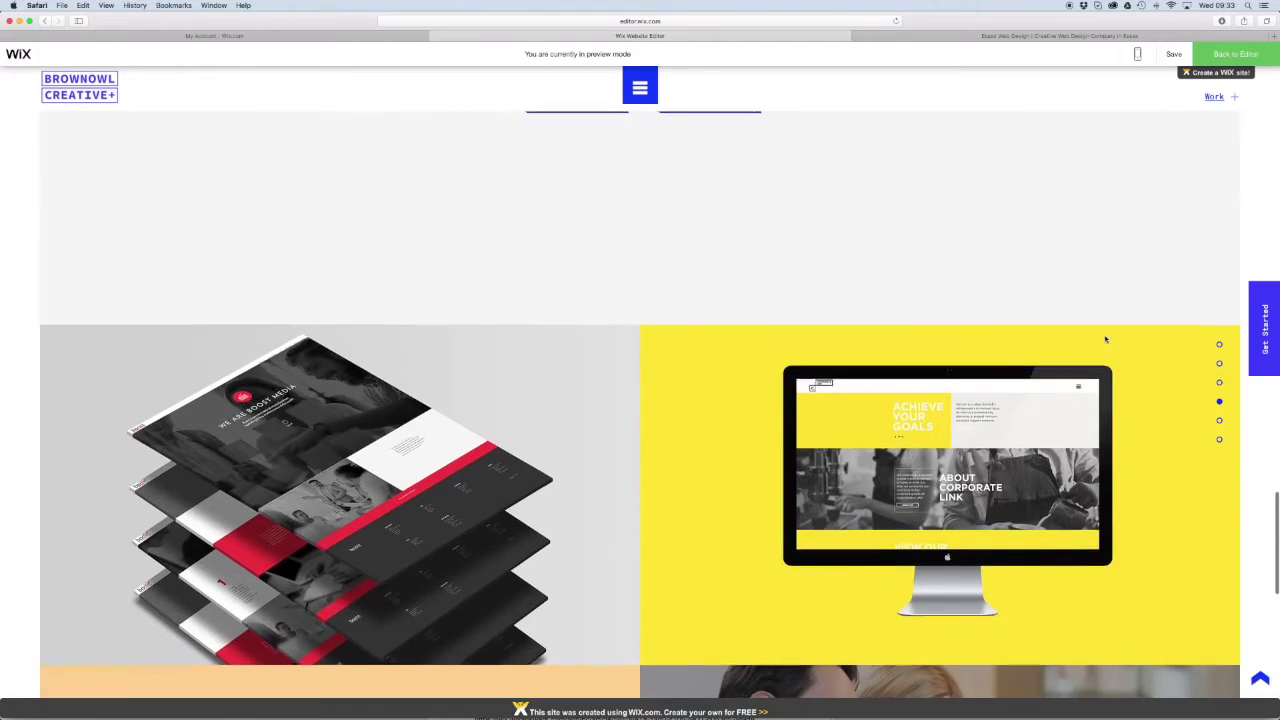
scroll(1106, 340, down, 10)
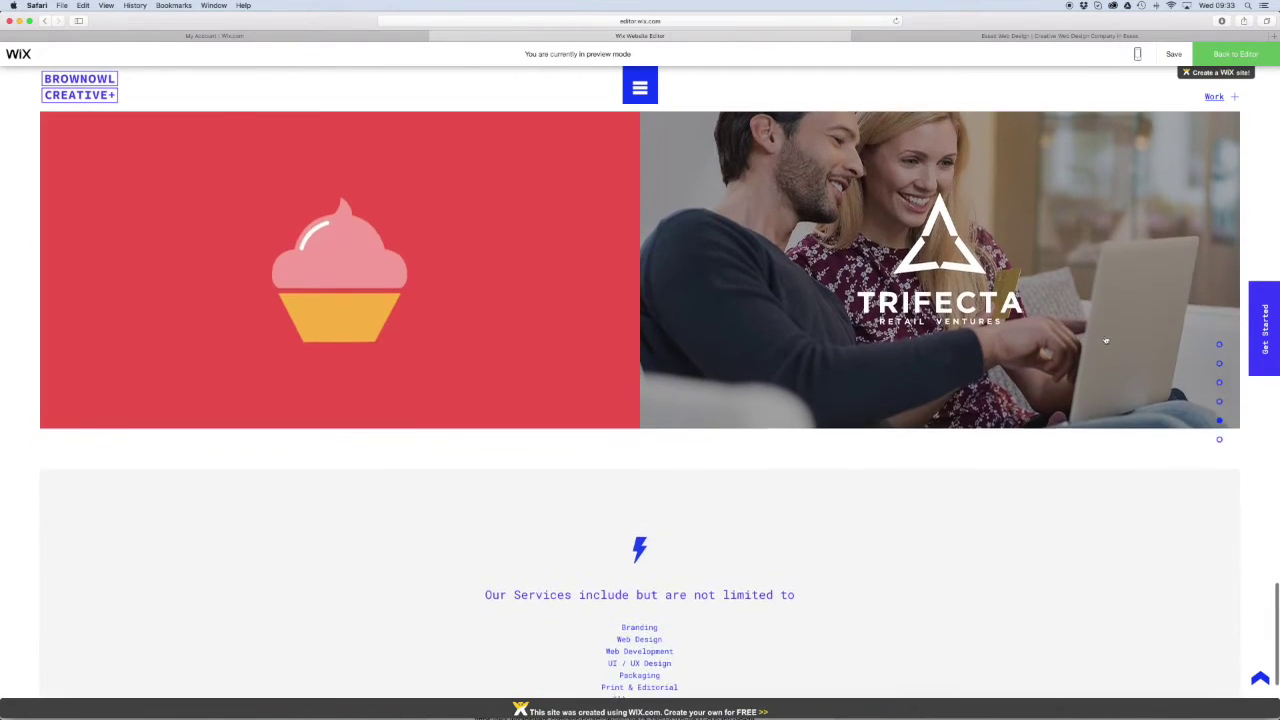
scroll(1106, 340, down, 3)
scroll(1106, 340, up, 6)
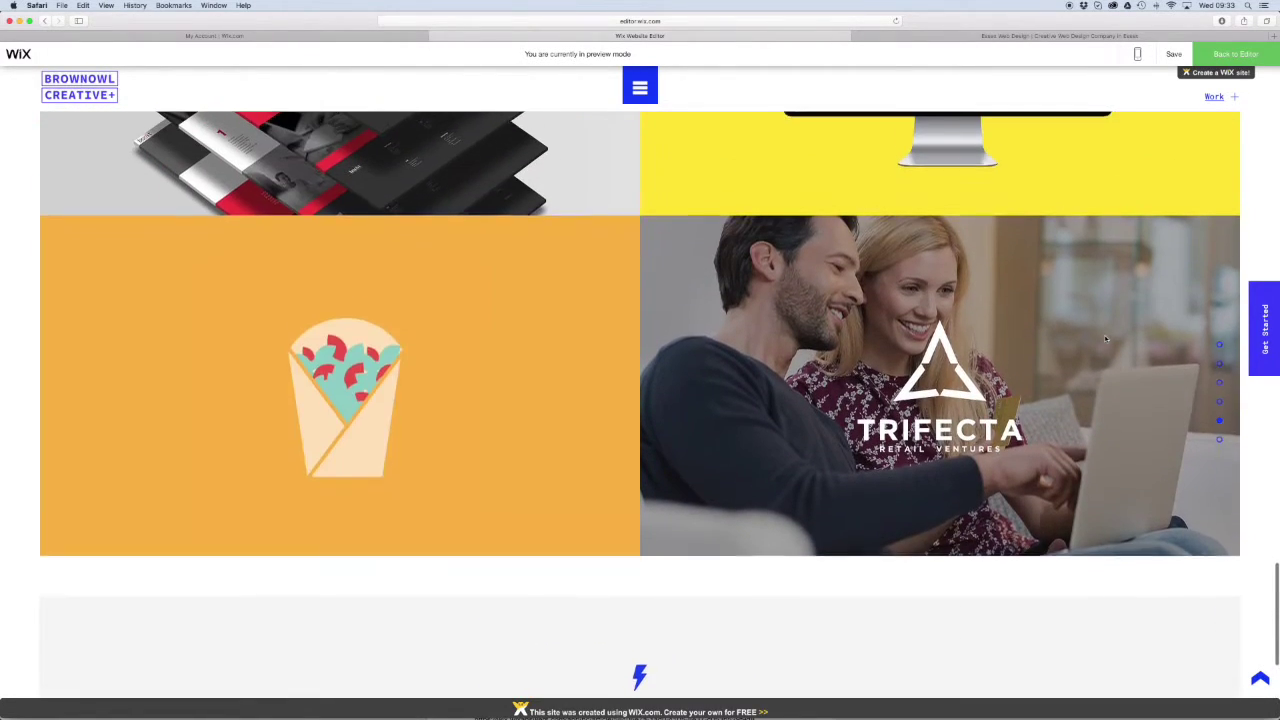
scroll(1106, 340, up, 15)
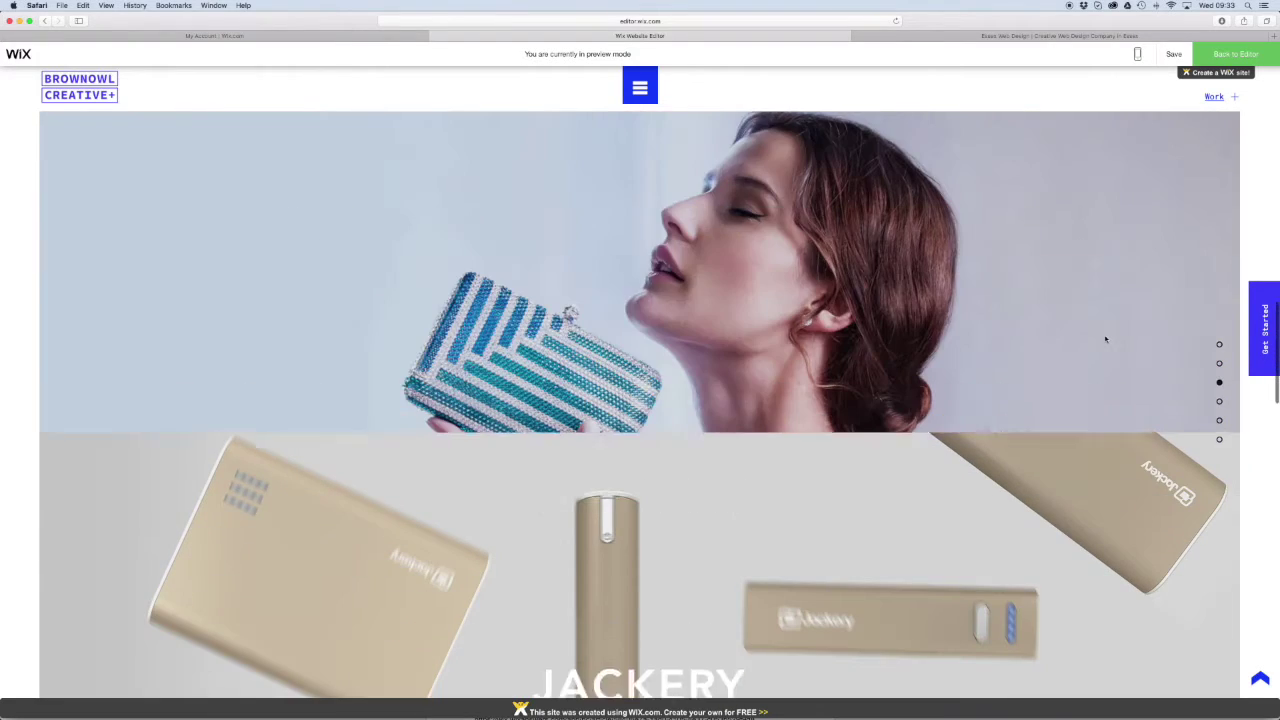
scroll(1106, 340, up, 5)
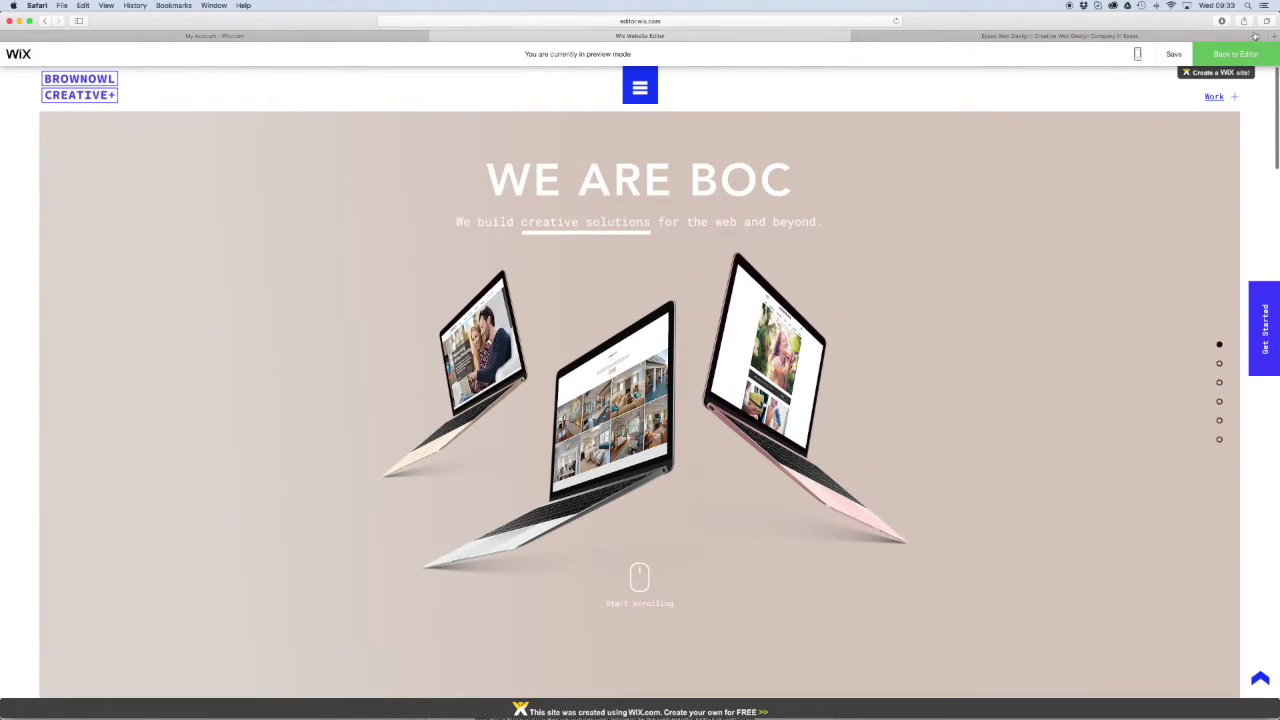
click(1234, 56)
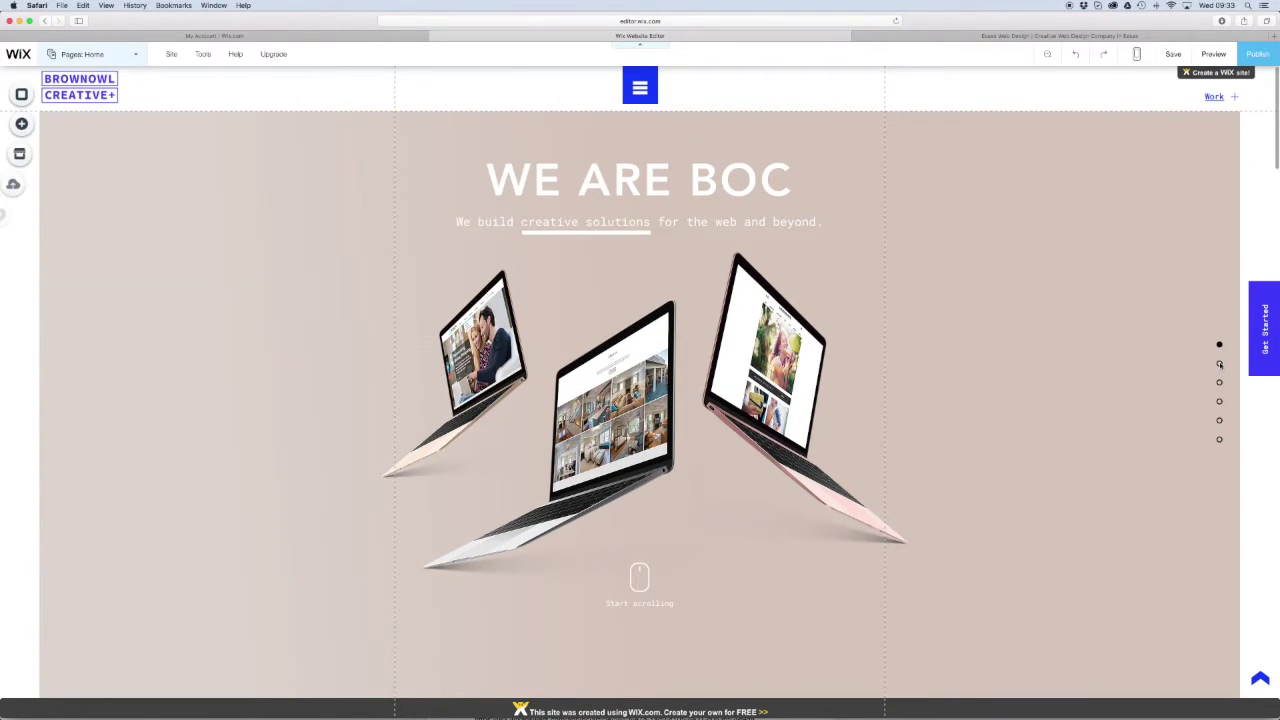
In the anchor menu's Settings, toggle Match to background off and back on.
click(1219, 365)
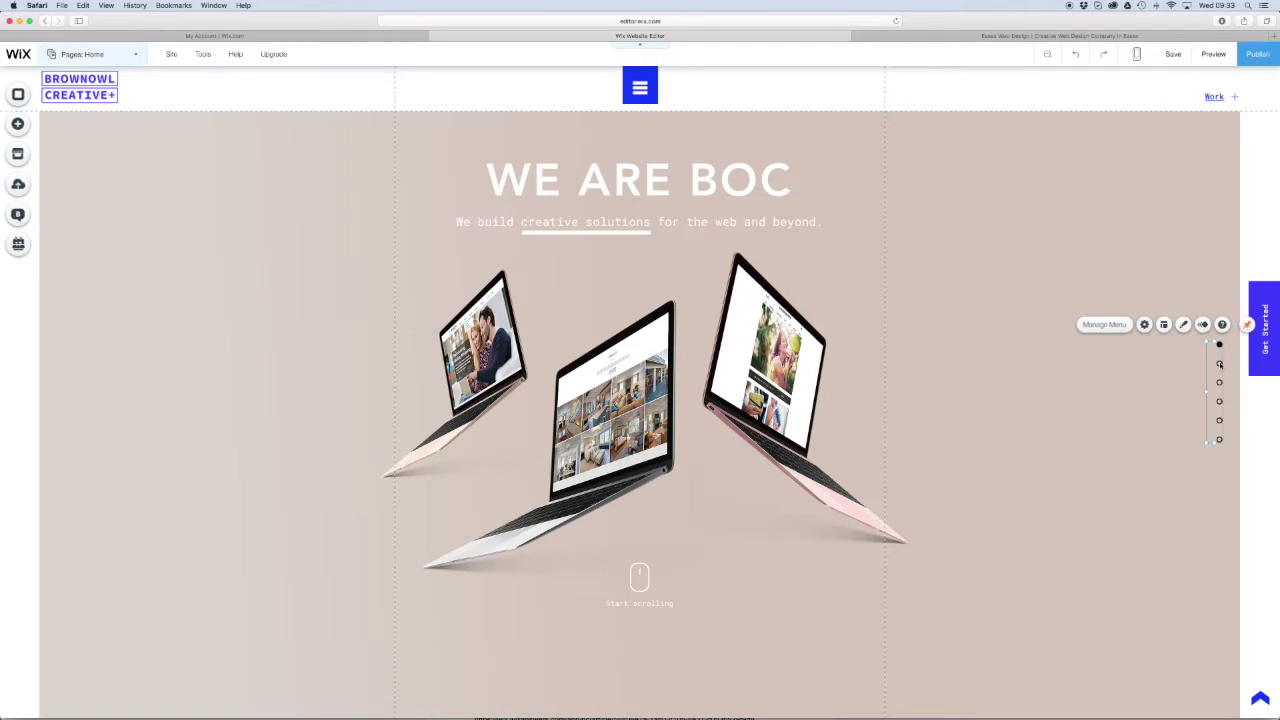
click(1147, 328)
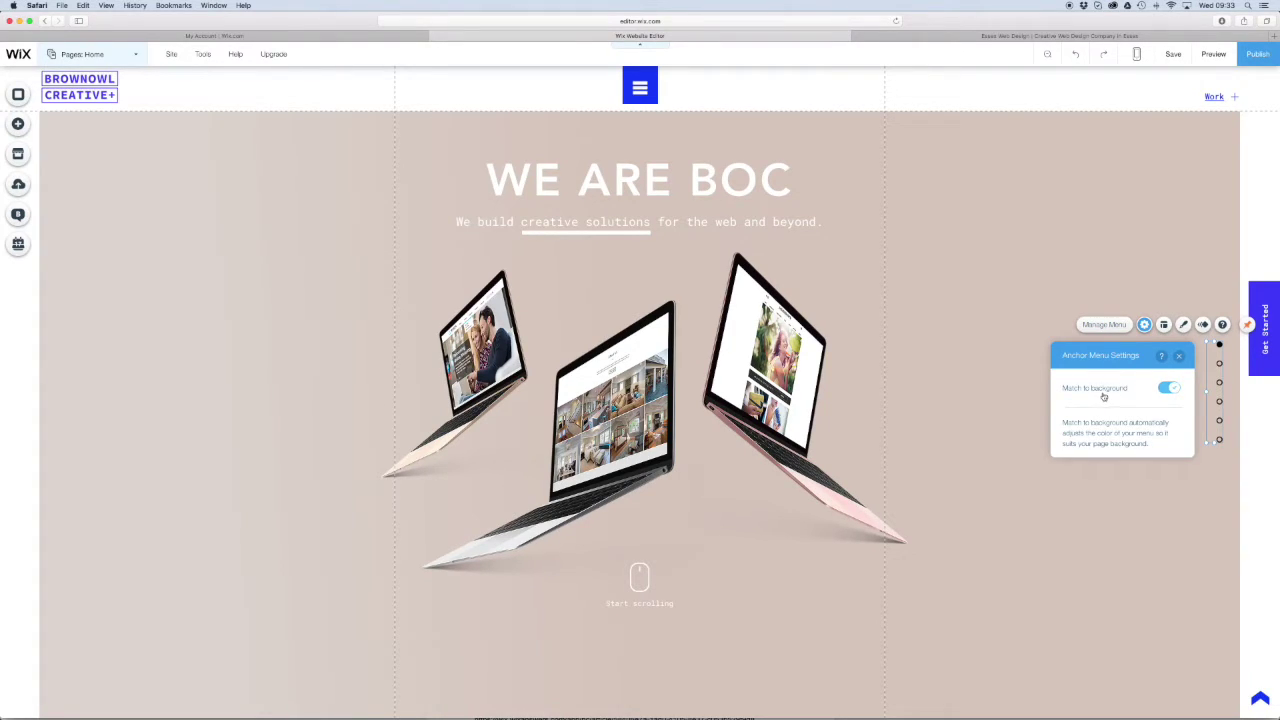
click(1166, 389)
click(1175, 389)
Preview and scroll the page, then reopen the anchor menu settings and preview the blue dots again.
click(1218, 58)
scroll(1150, 275, down, 5)
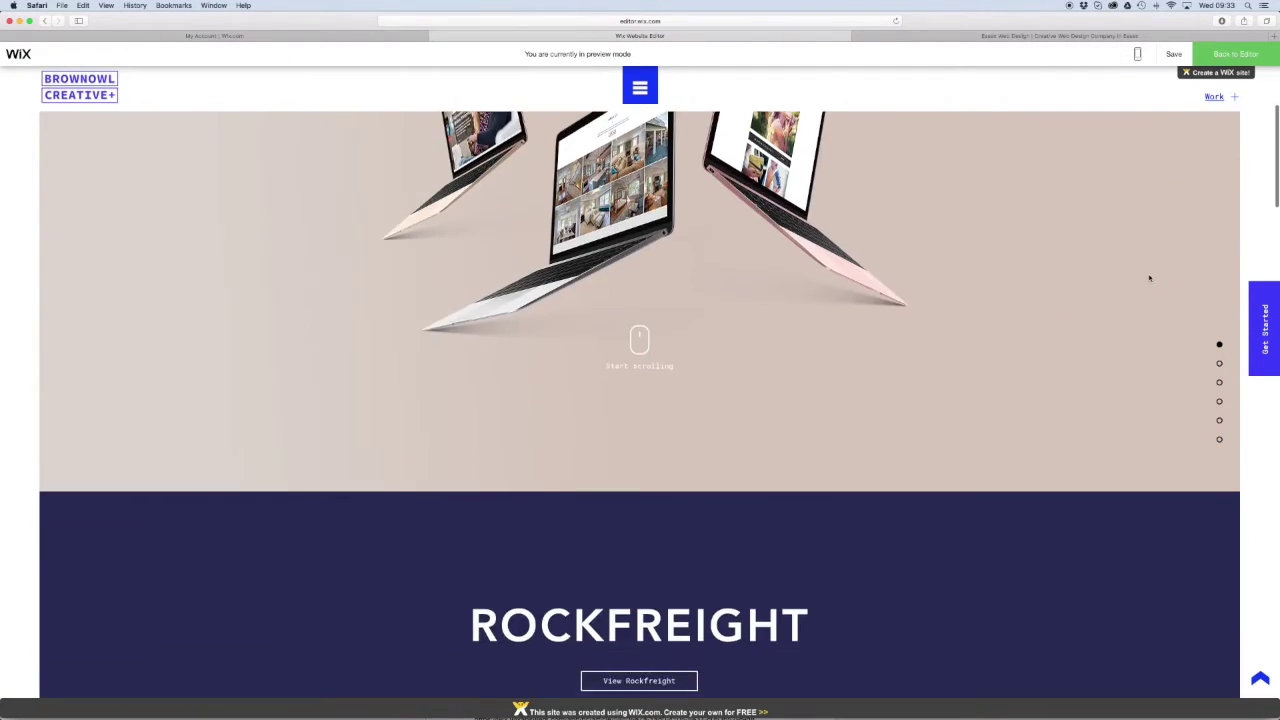
scroll(1150, 278, down, 10)
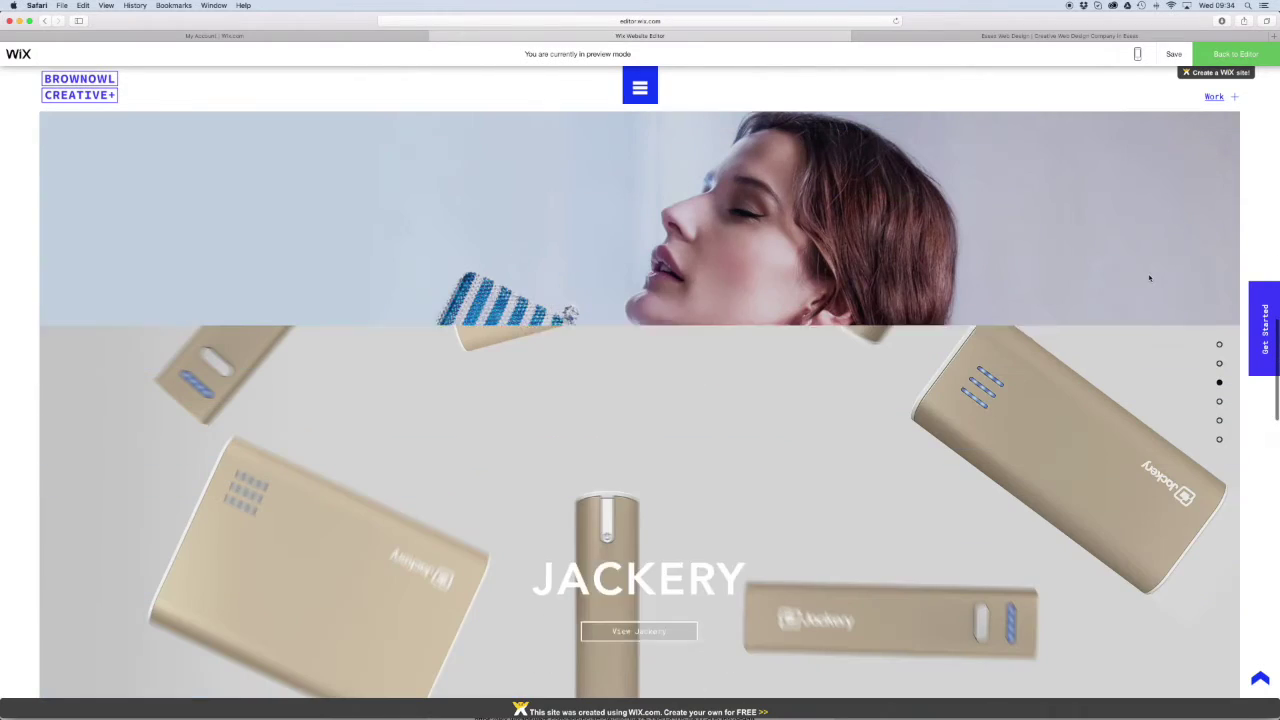
scroll(1150, 278, down, 3)
scroll(1150, 278, up, 10)
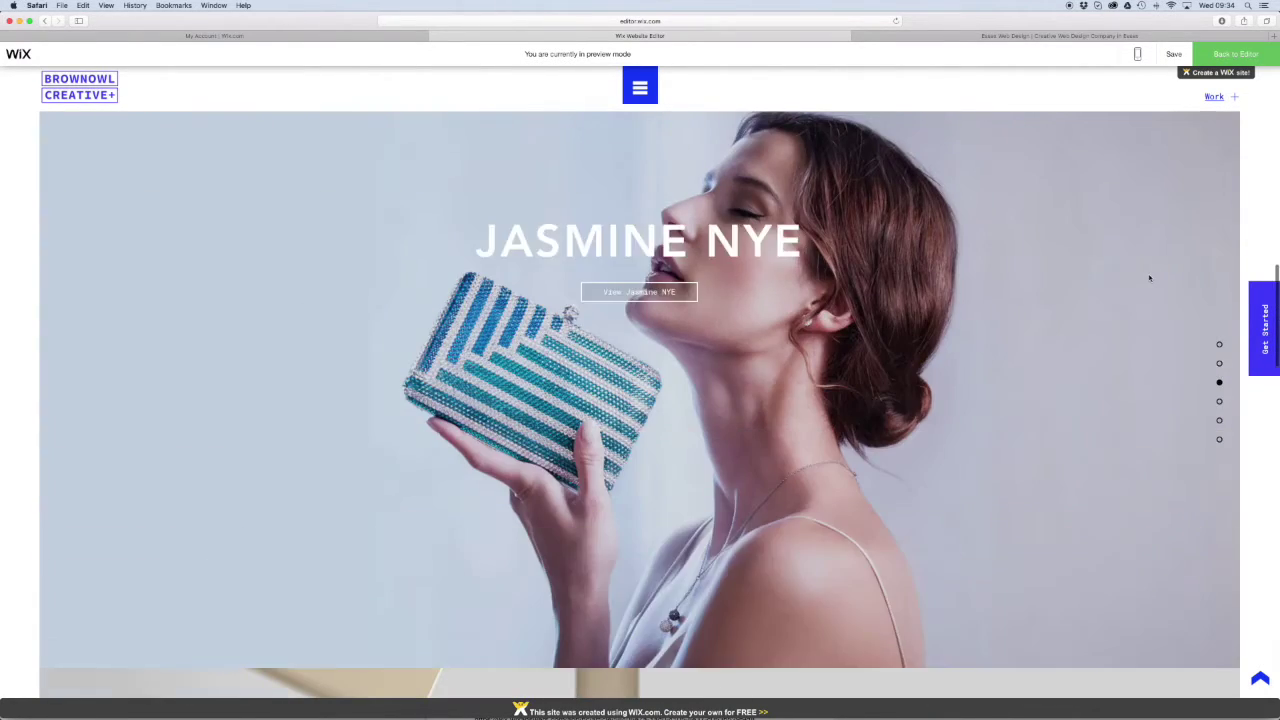
scroll(1150, 278, up, 3)
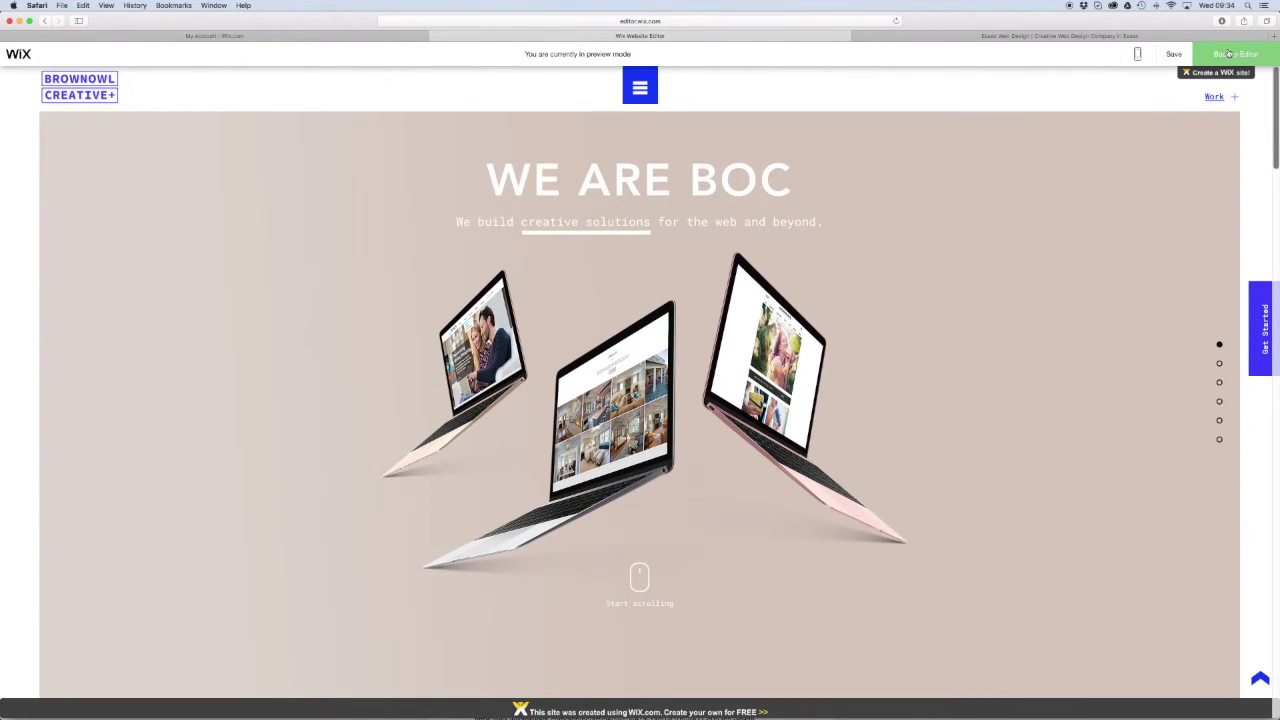
click(1220, 345)
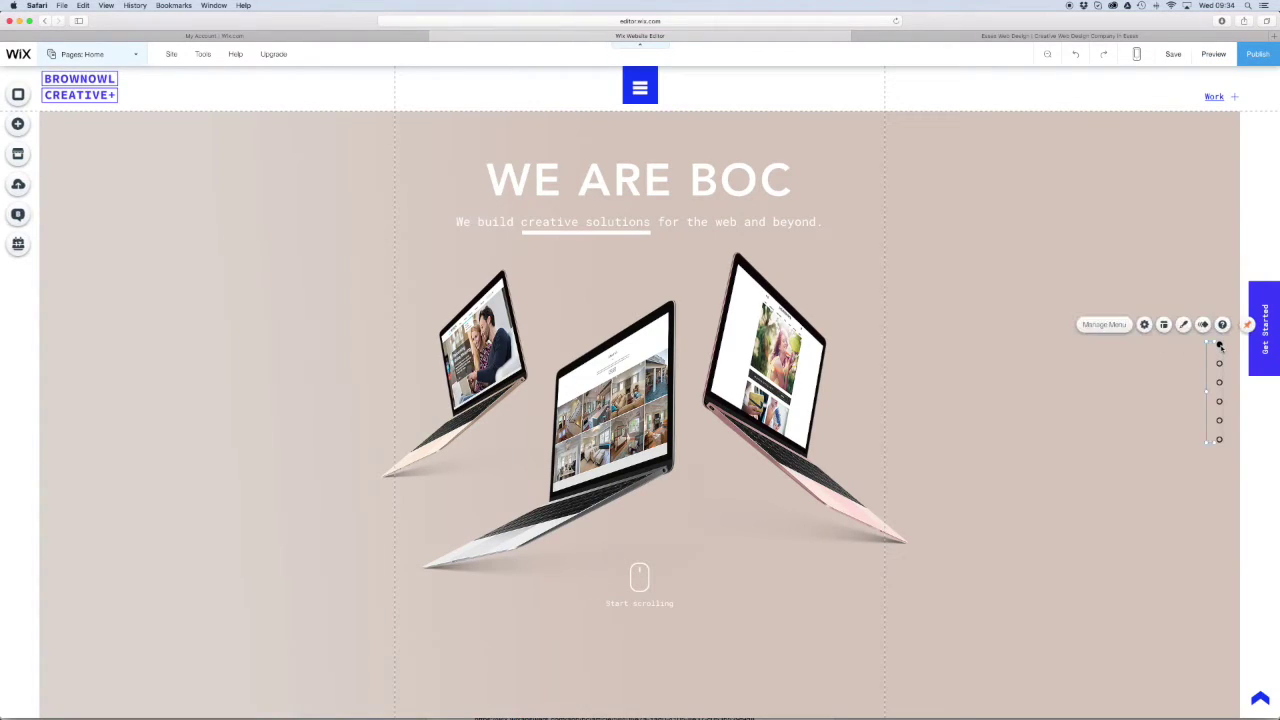
click(1144, 325)
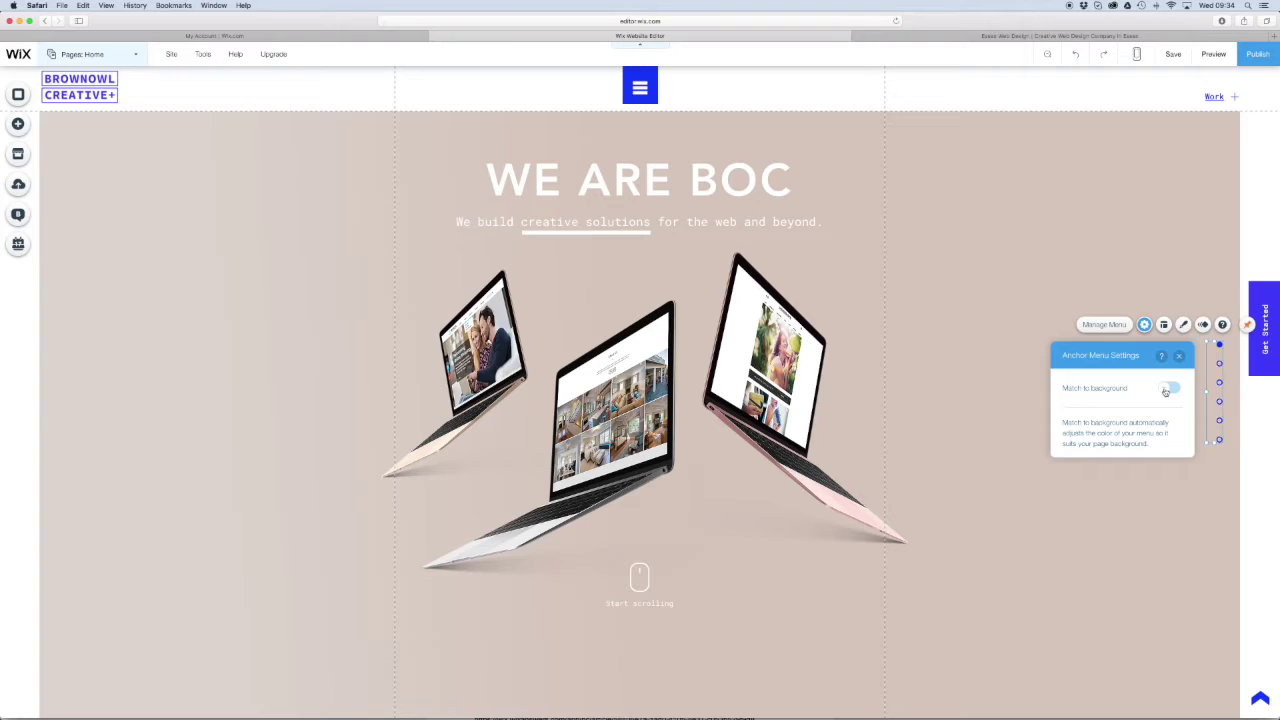
click(1213, 55)
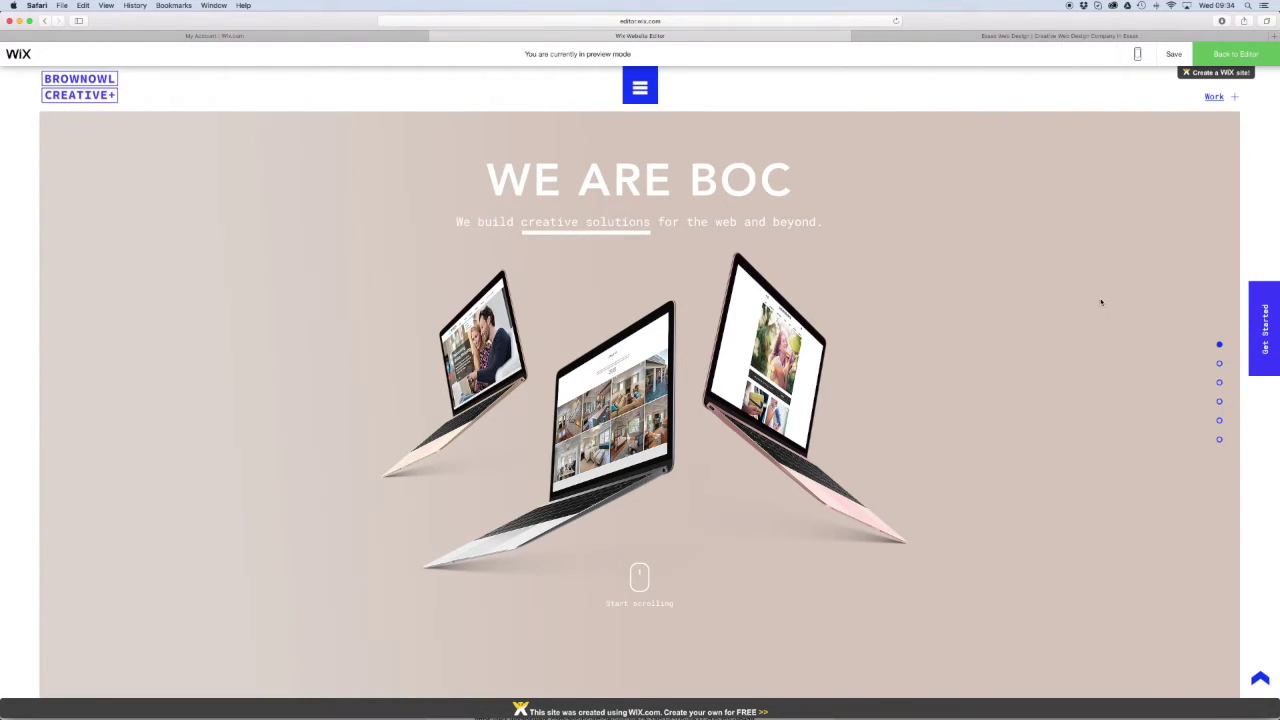
In preview, scroll the page and test the Rockfreight, Jasmine Nye and top dots, then return to editing.
scroll(1101, 301, down, 10)
scroll(1101, 301, down, 10)
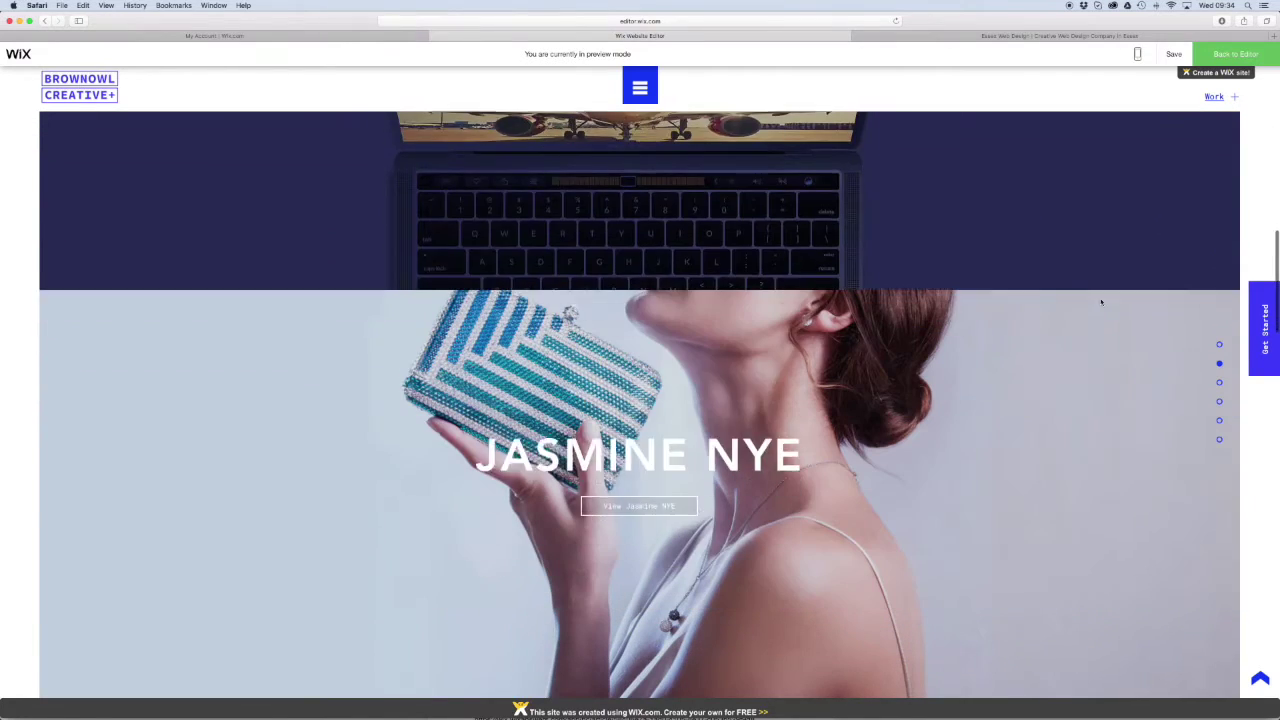
scroll(1101, 301, down, 10)
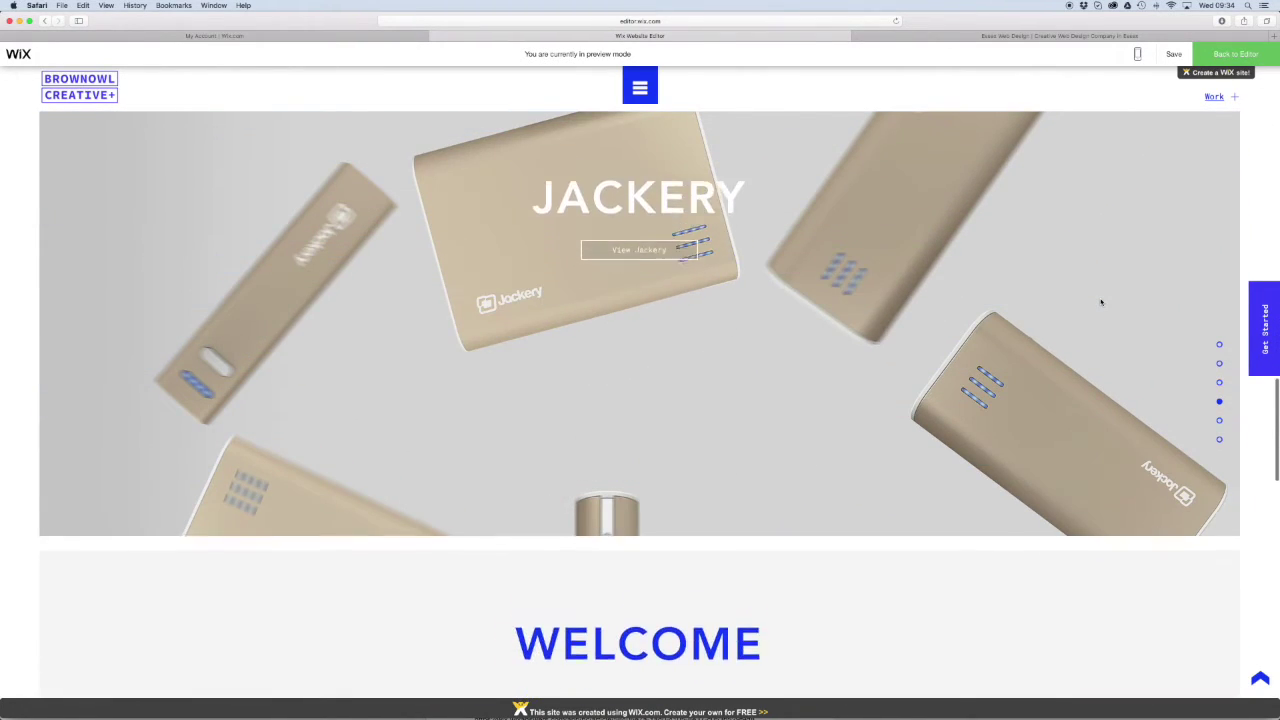
scroll(1101, 301, down, 5)
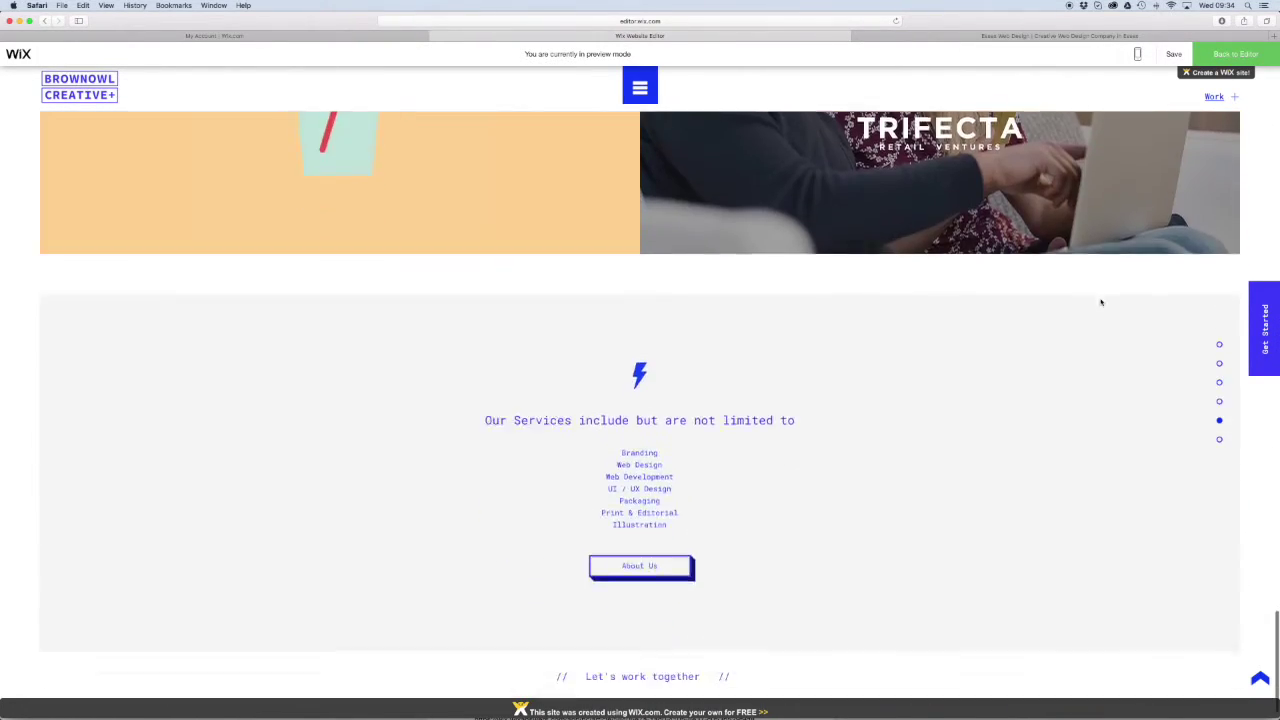
scroll(1101, 301, up, 10)
scroll(1101, 302, up, 8)
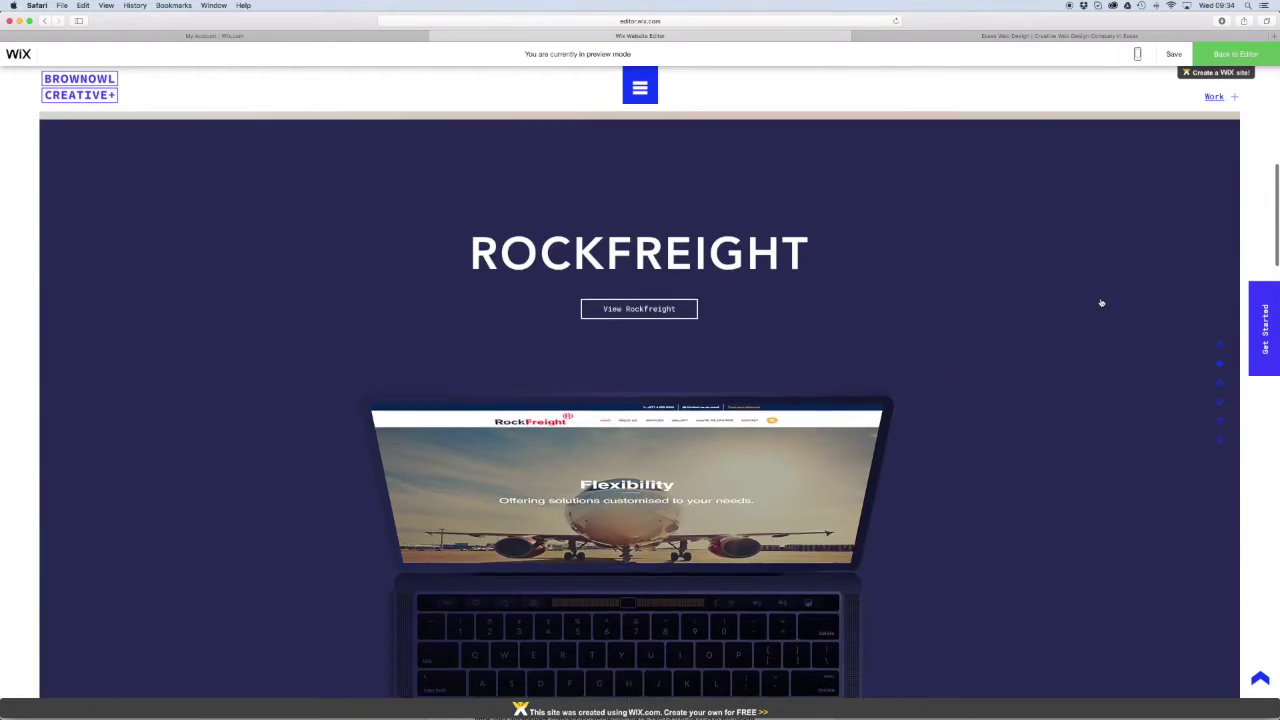
click(1219, 364)
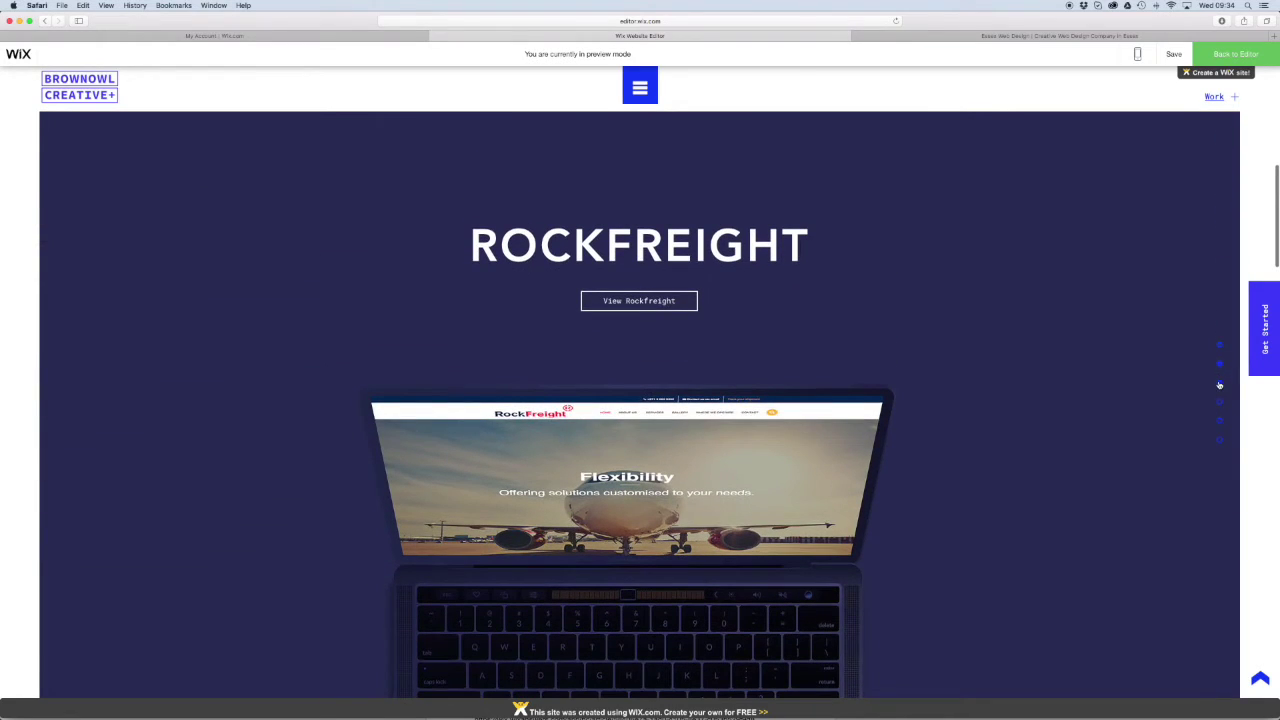
click(1219, 385)
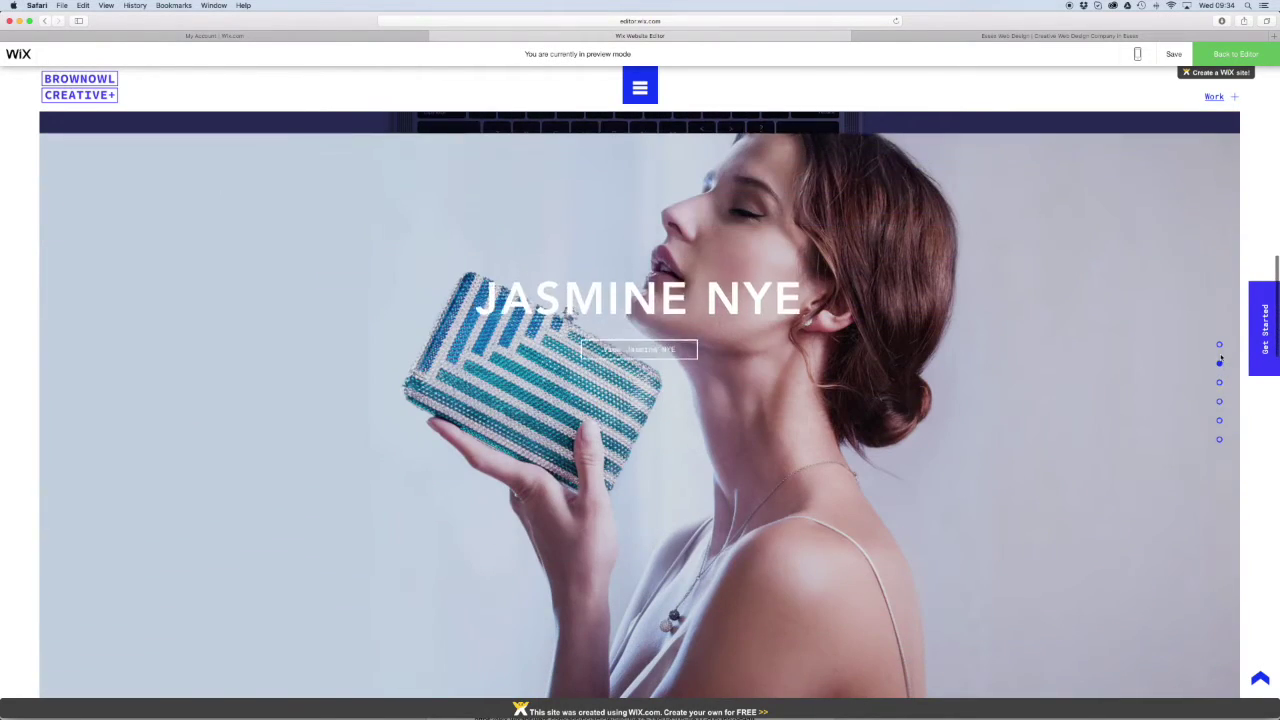
click(1221, 347)
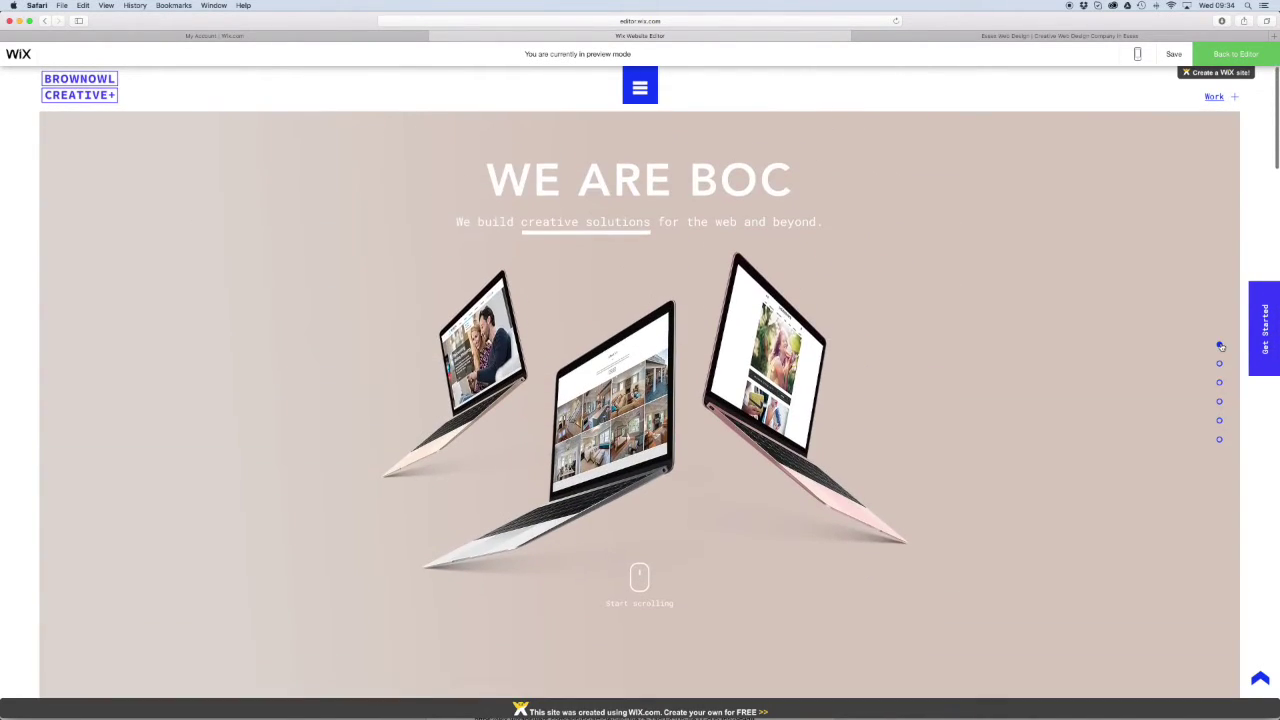
click(1216, 55)
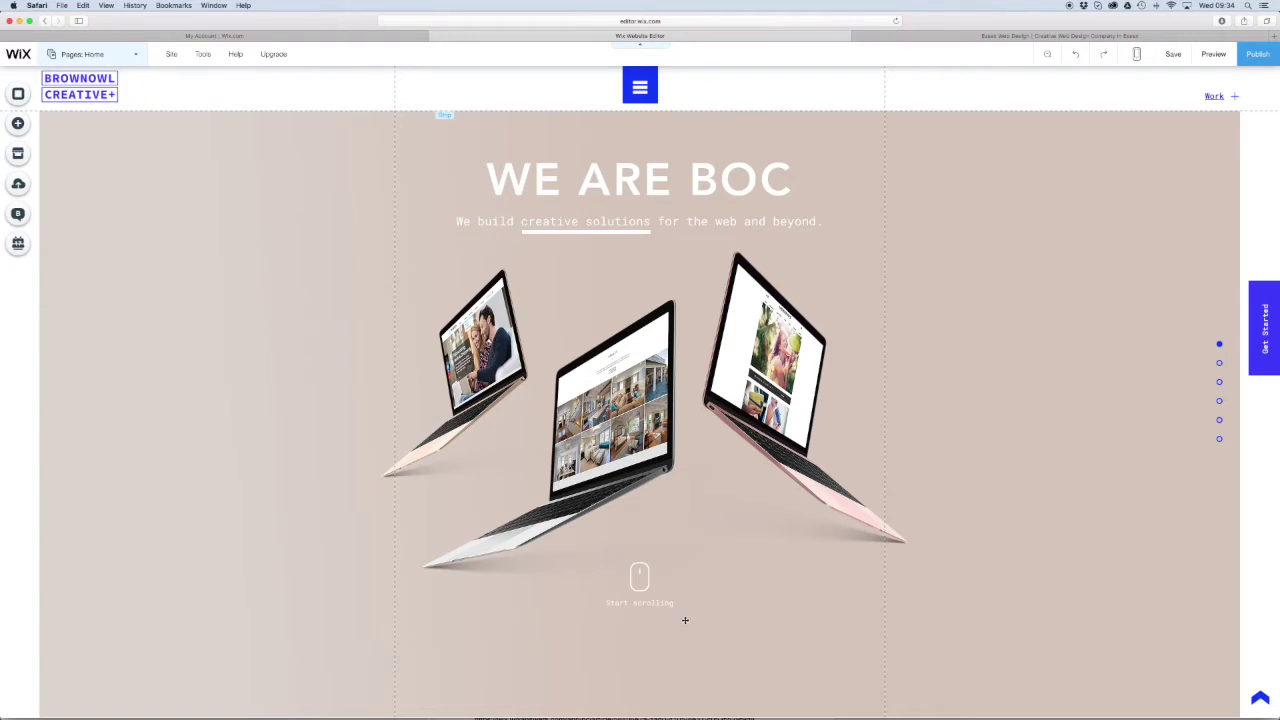
Scroll down past the hero and select the Our Work button below the Welcome text.
scroll(685, 620, down, 5)
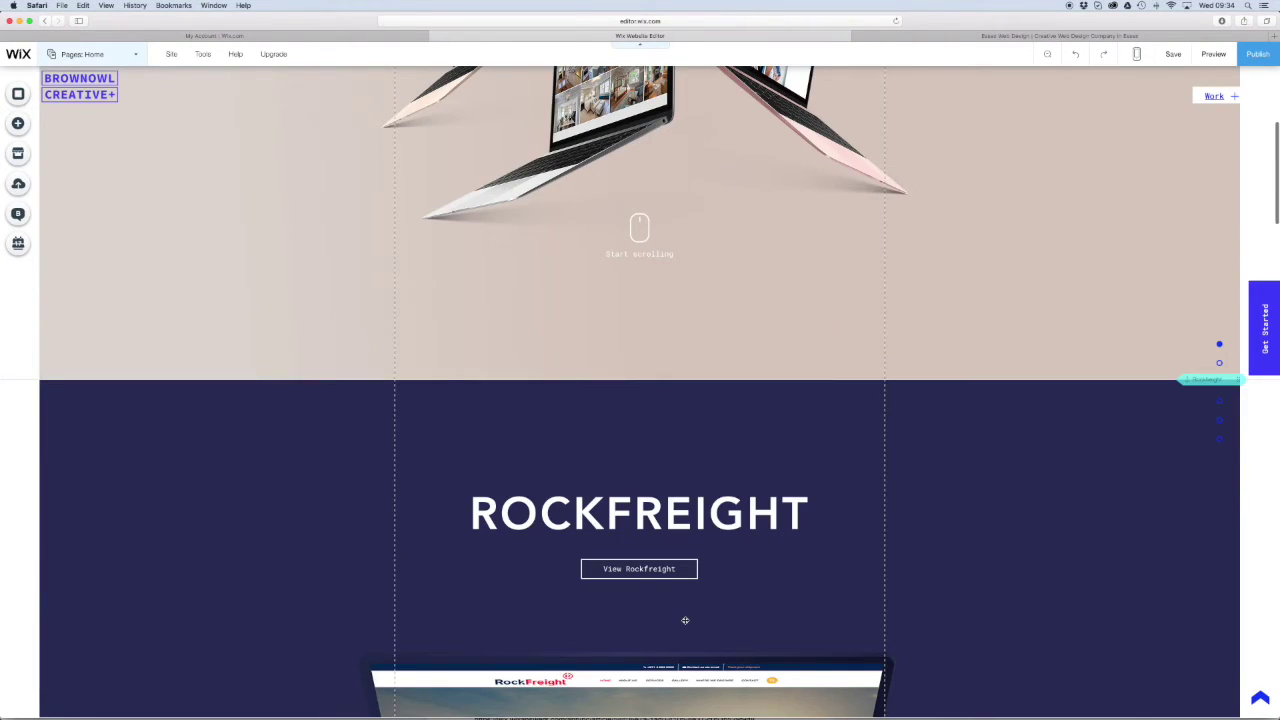
scroll(685, 620, up, 3)
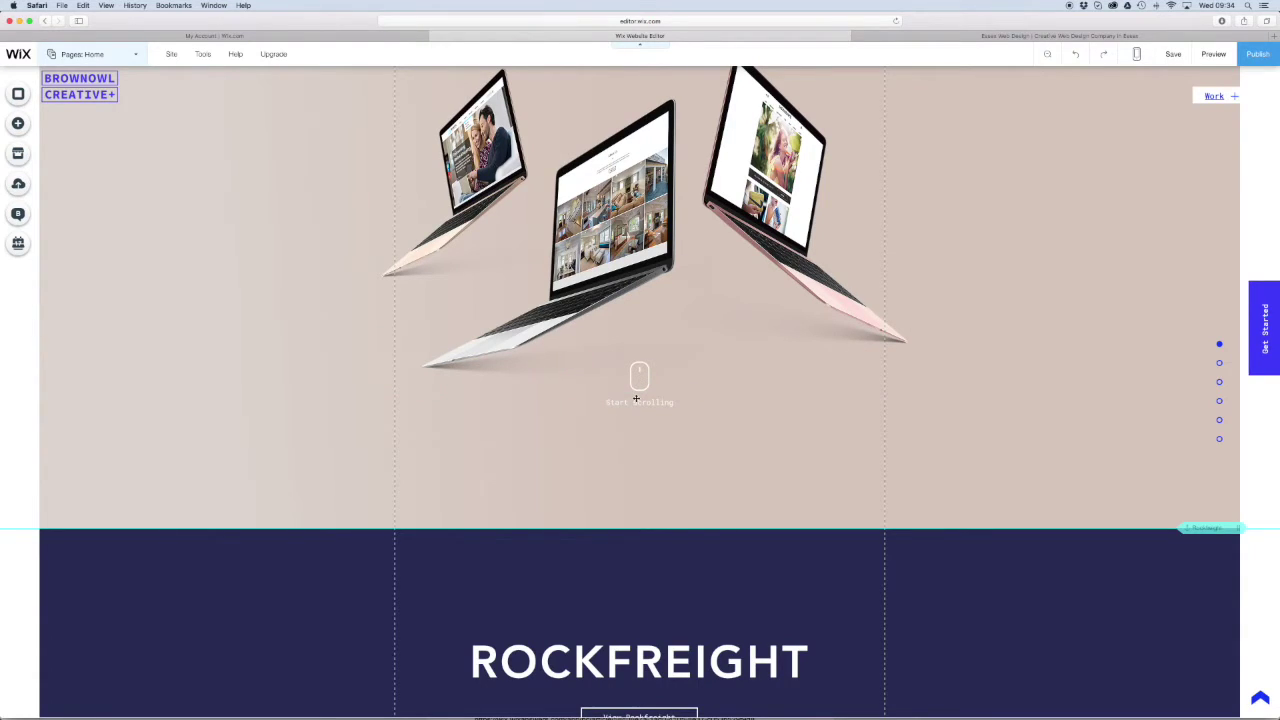
click(637, 390)
click(638, 401)
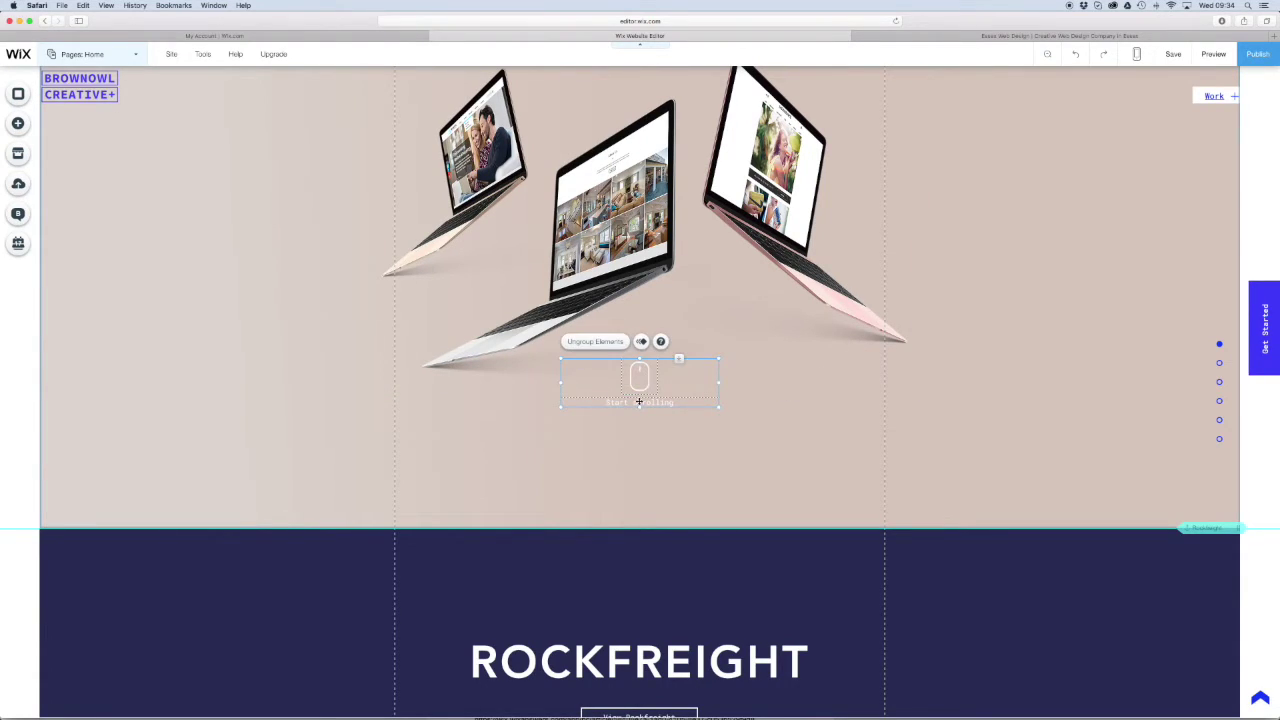
scroll(886, 403, down, 5)
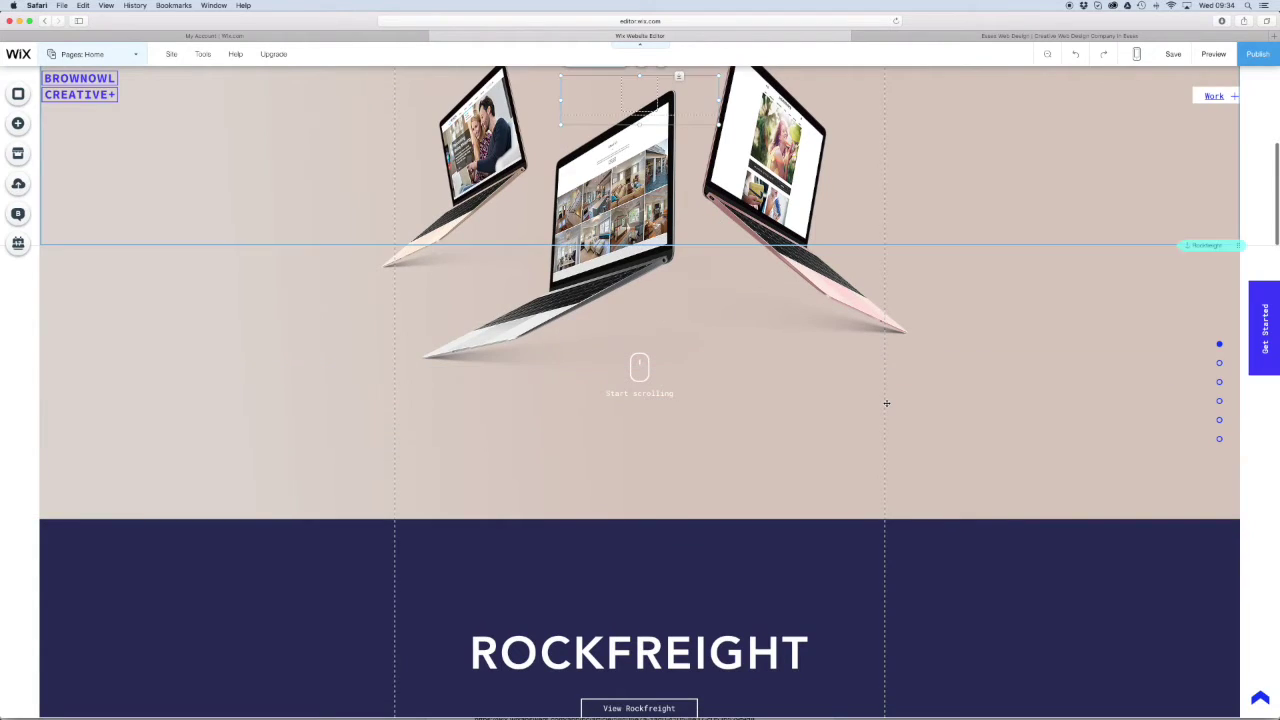
scroll(886, 403, down, 9)
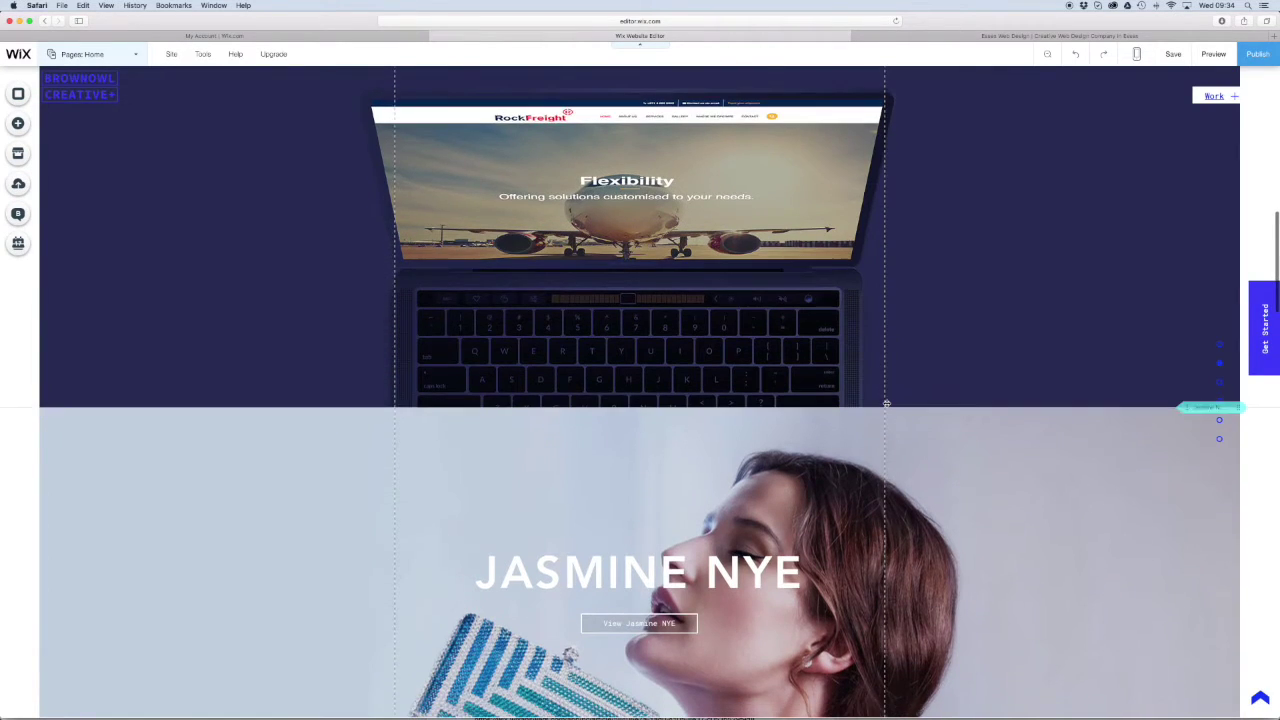
scroll(886, 403, down, 6)
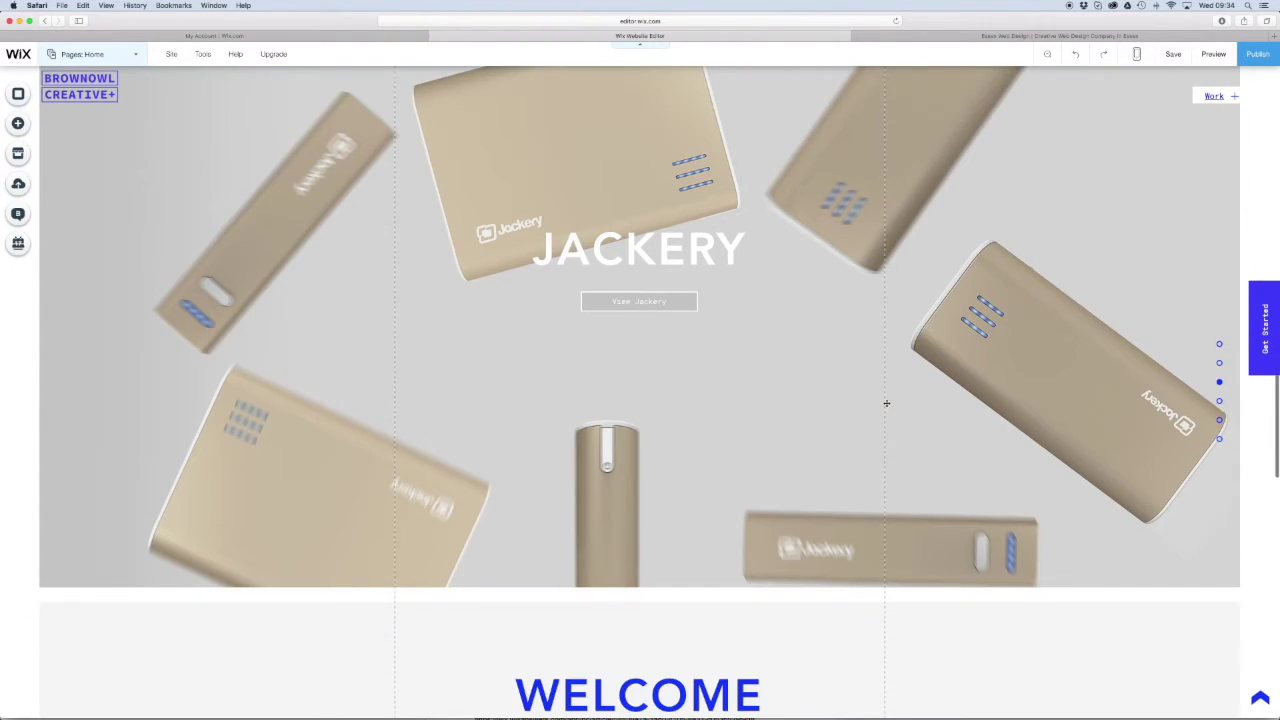
scroll(886, 406, down, 2)
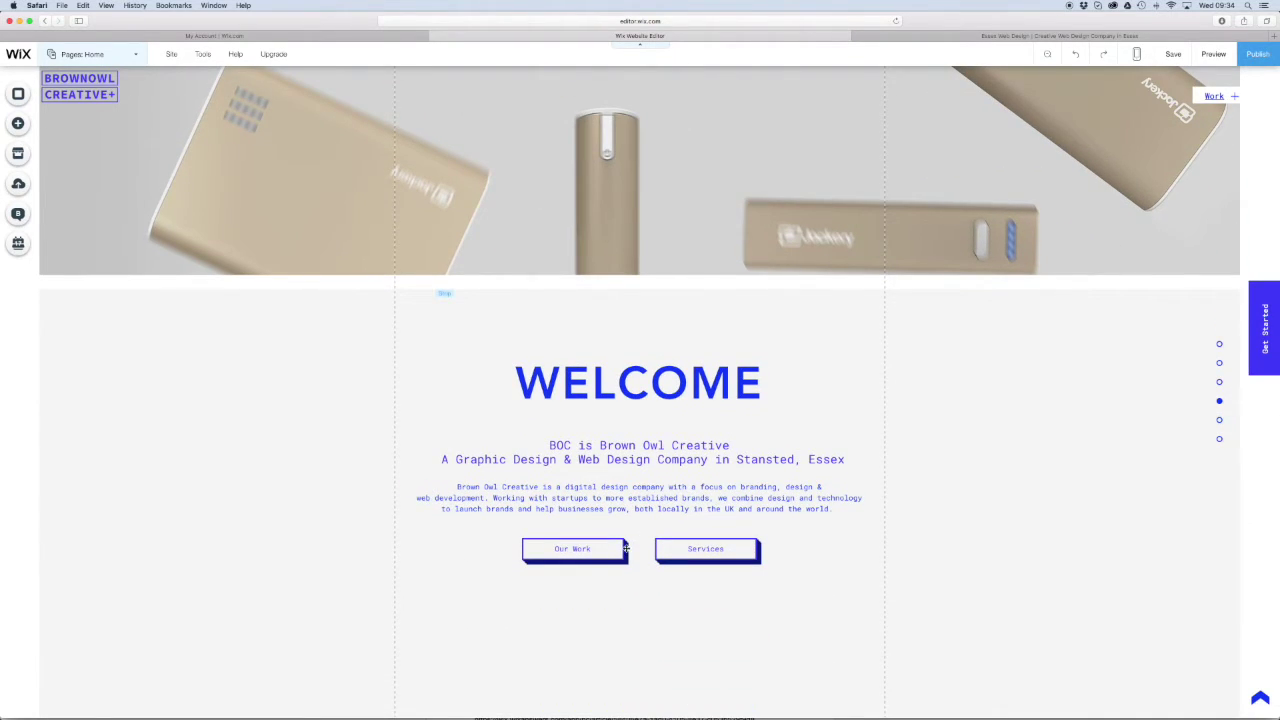
click(594, 549)
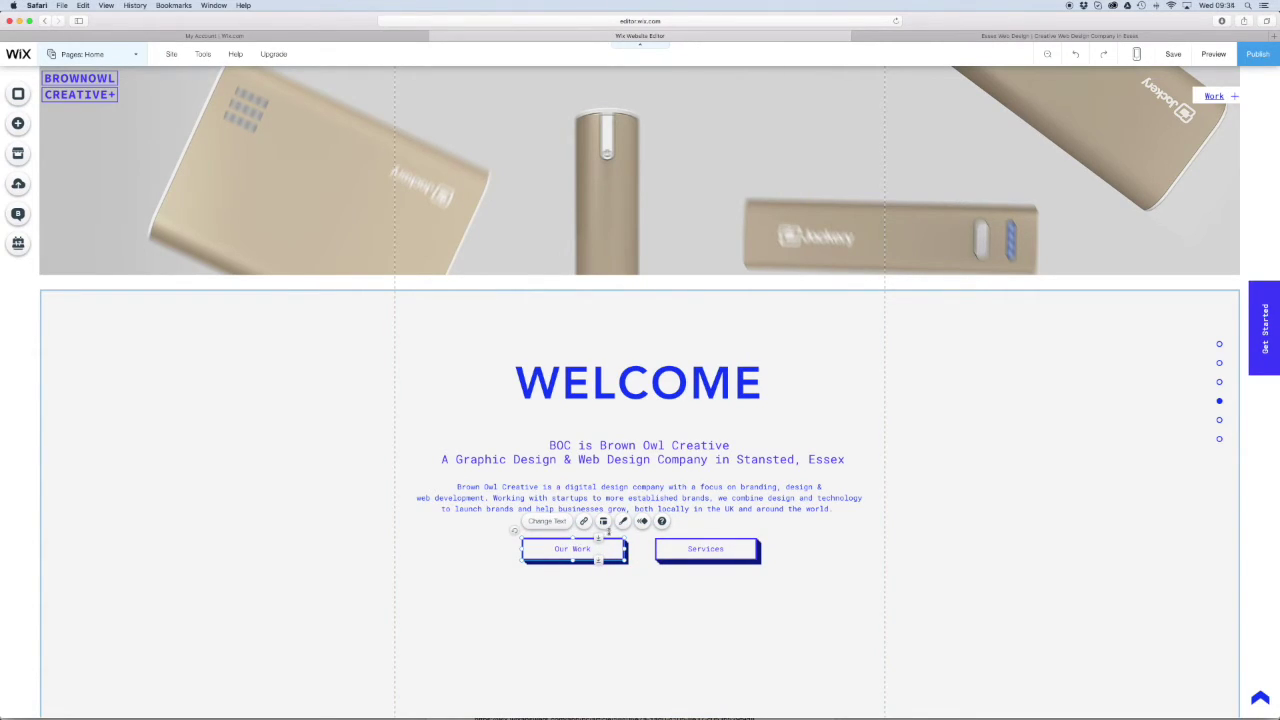
scroll(960, 601, down, 5)
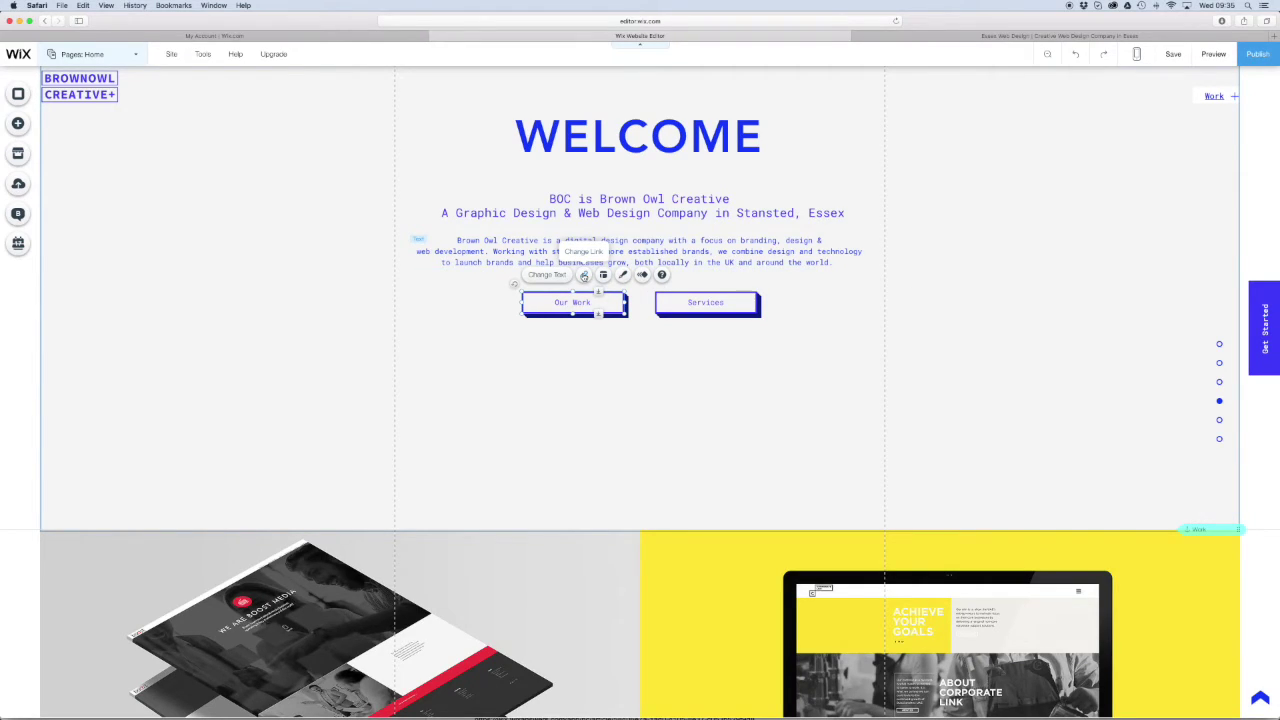
Link the Our Work button via Page / Anchor to the Work anchor on Home (This).
click(585, 276)
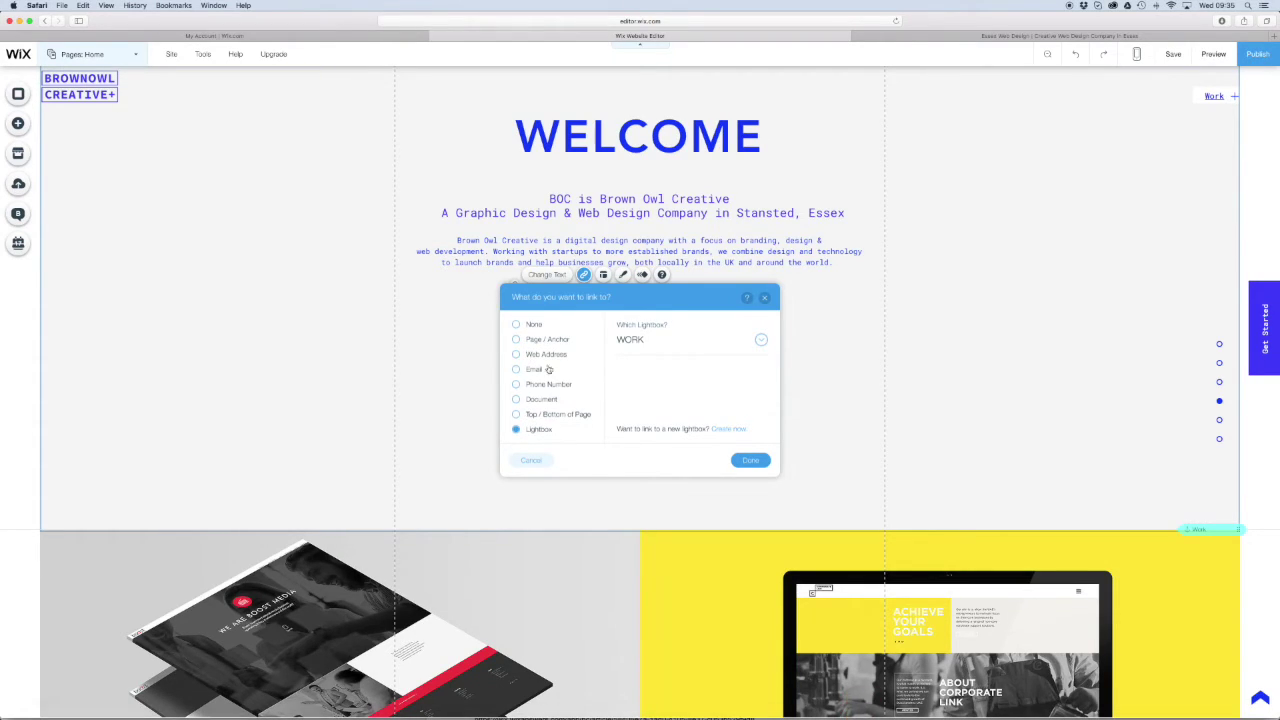
click(541, 341)
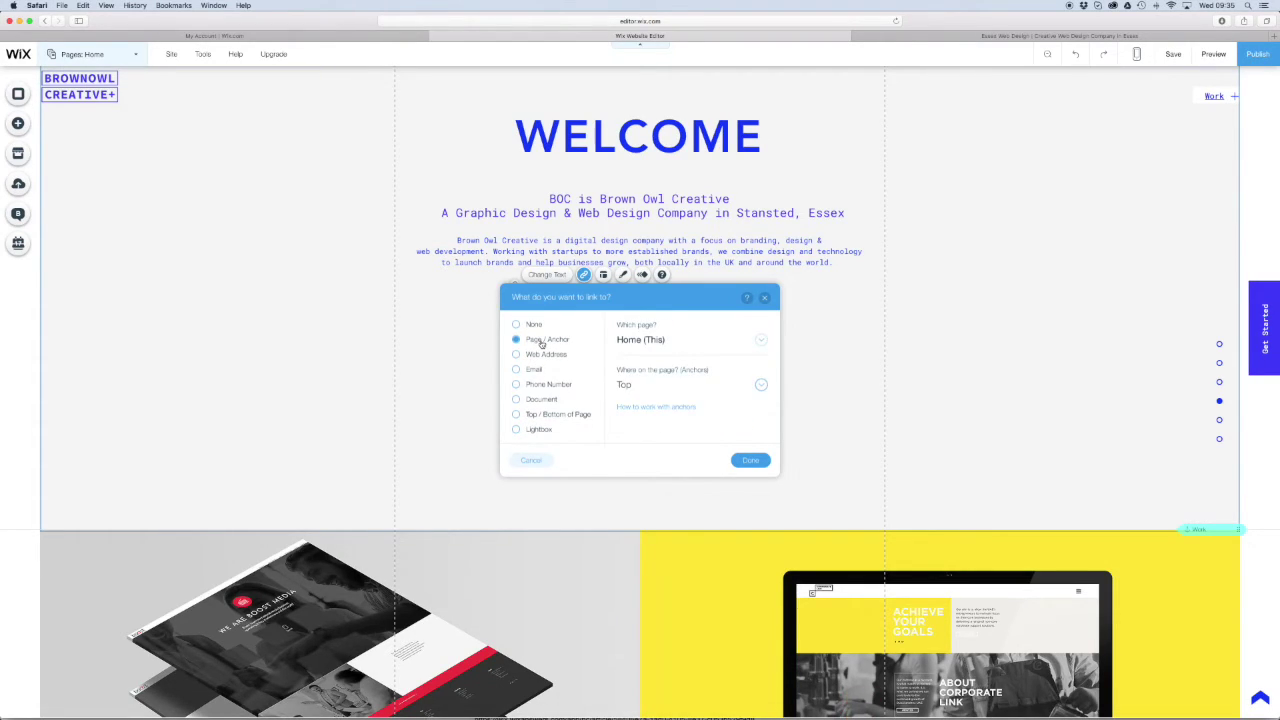
click(762, 387)
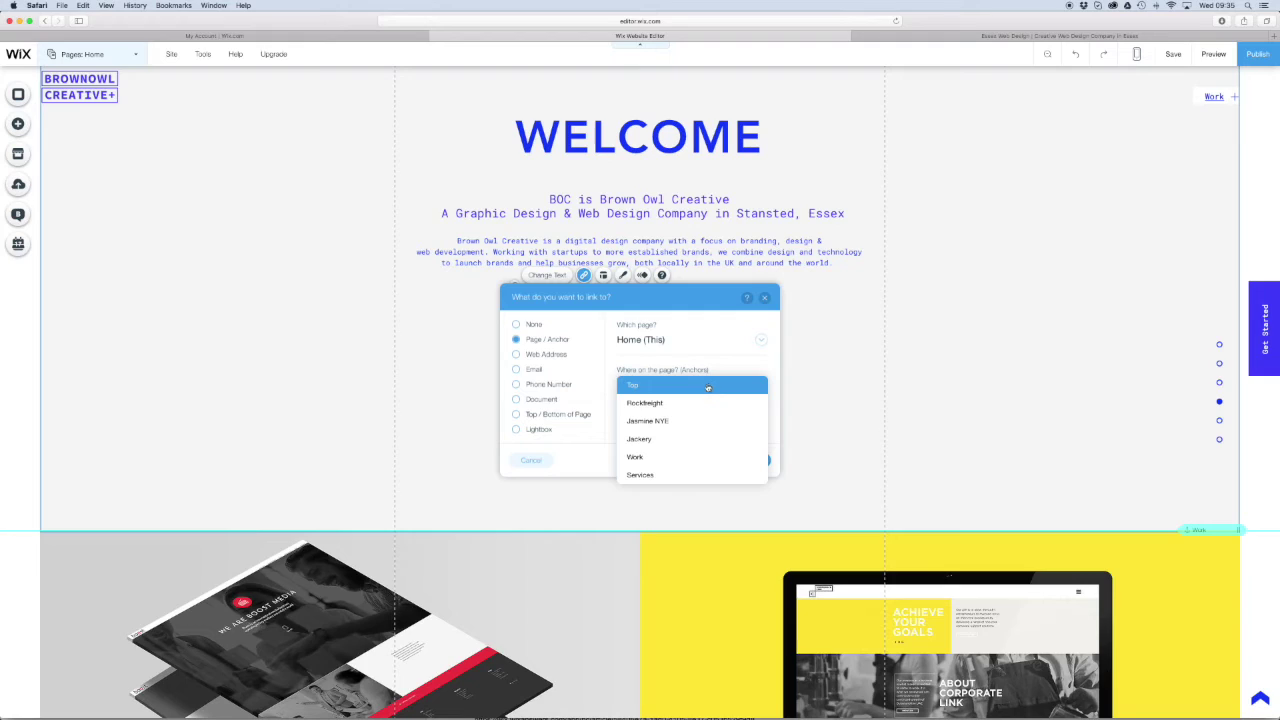
click(643, 457)
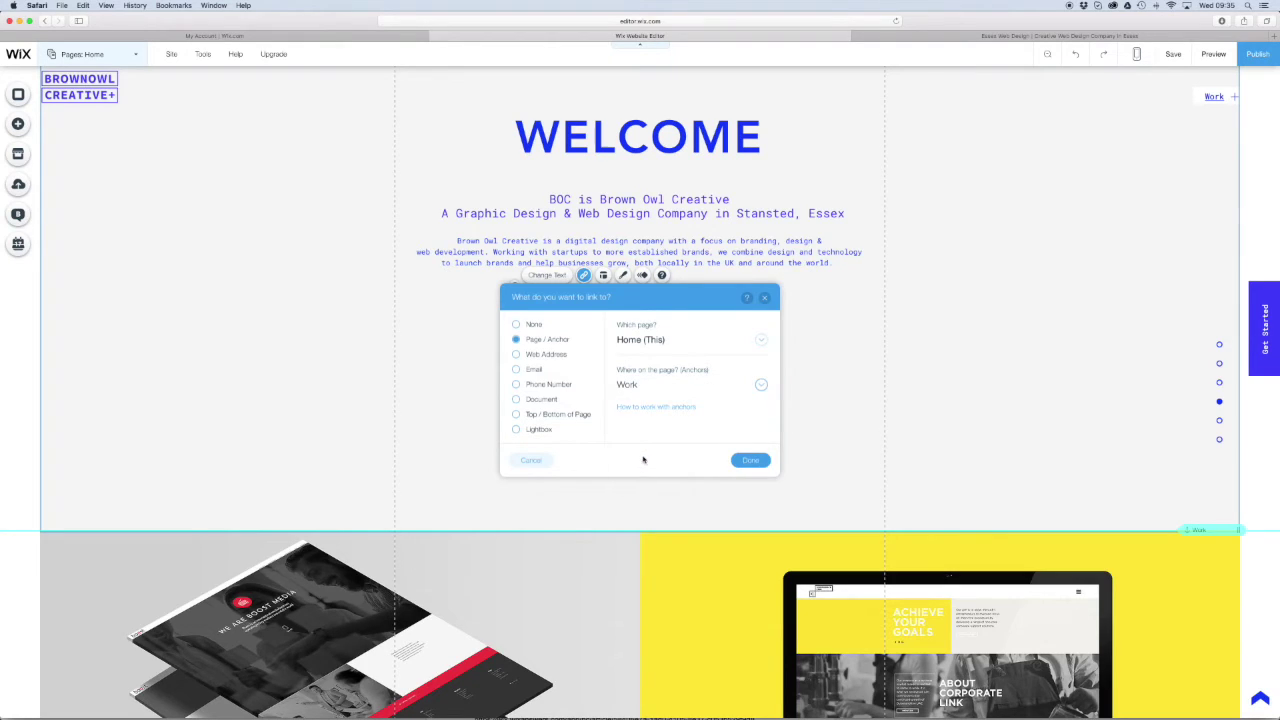
click(753, 460)
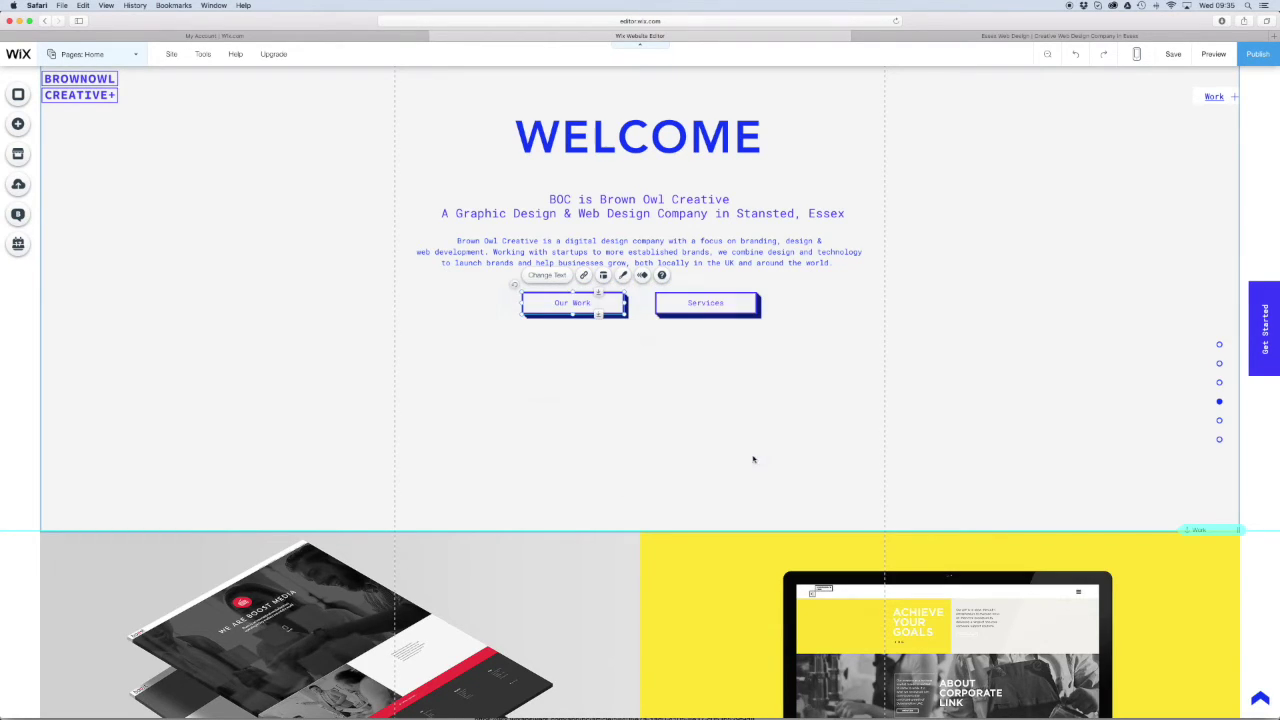
In preview, click Our Work twice to confirm it scrolls to the Work portfolio grid.
click(1212, 56)
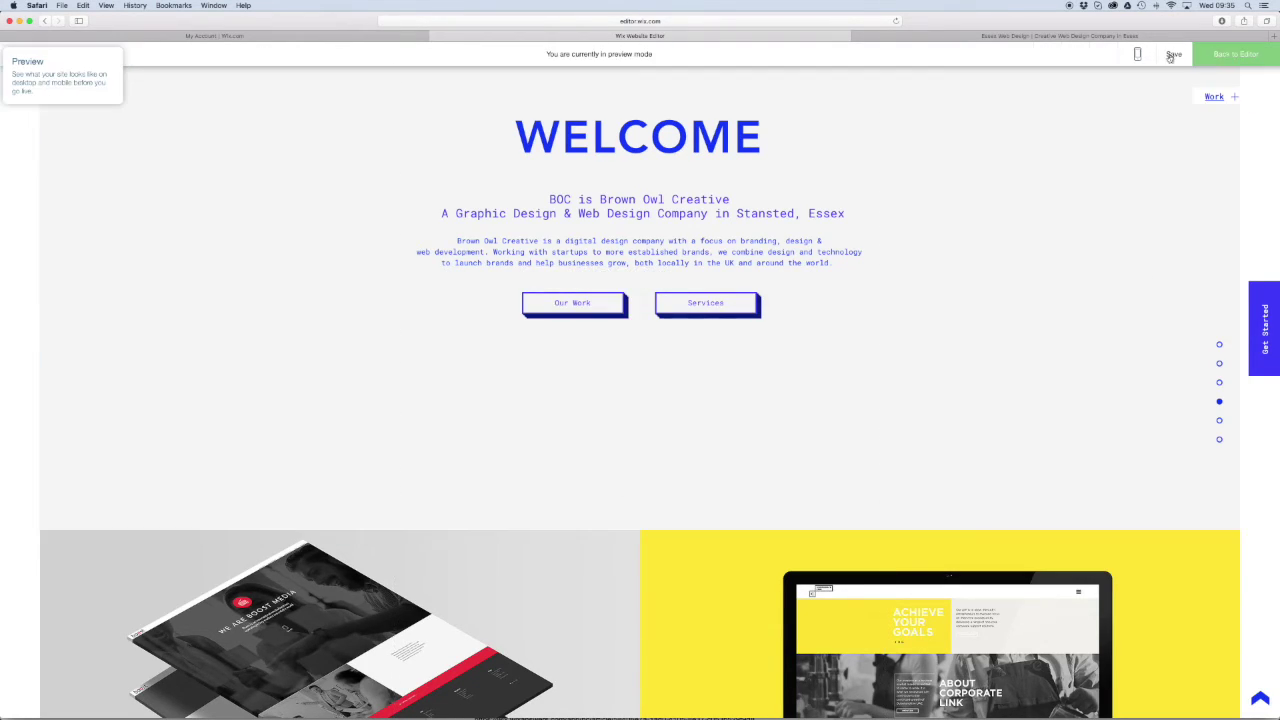
click(590, 306)
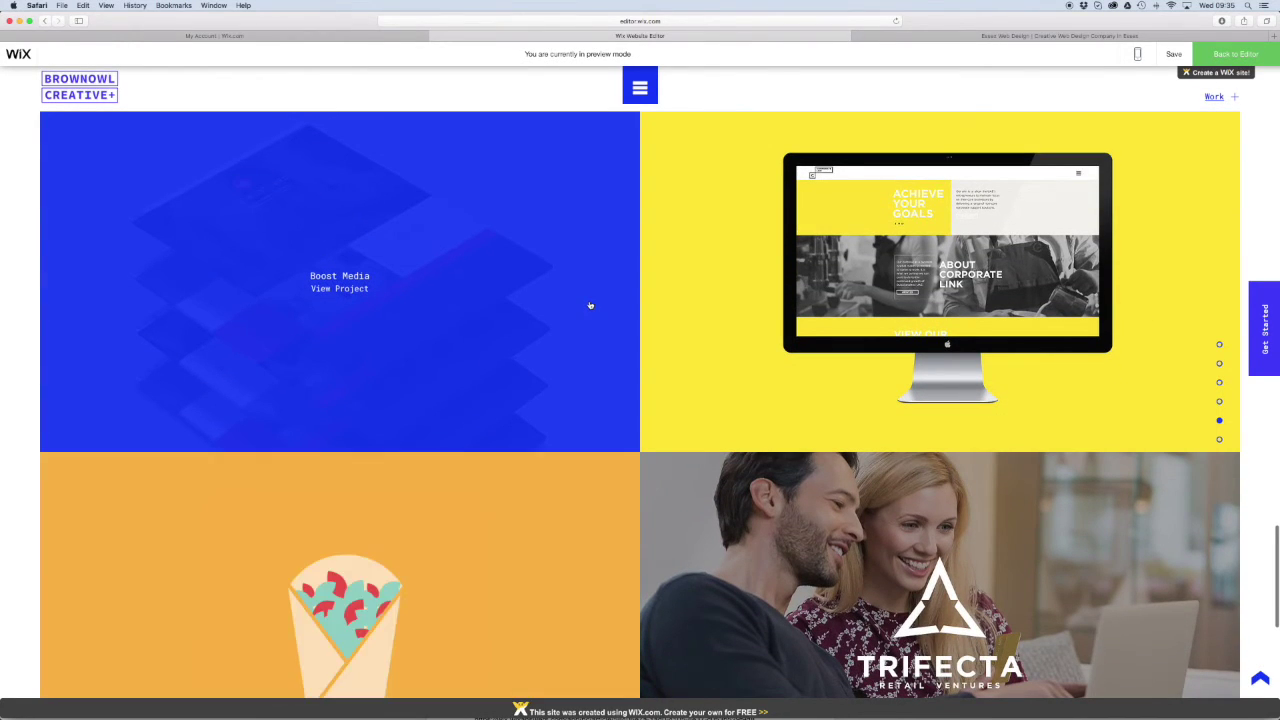
scroll(590, 305, up, 5)
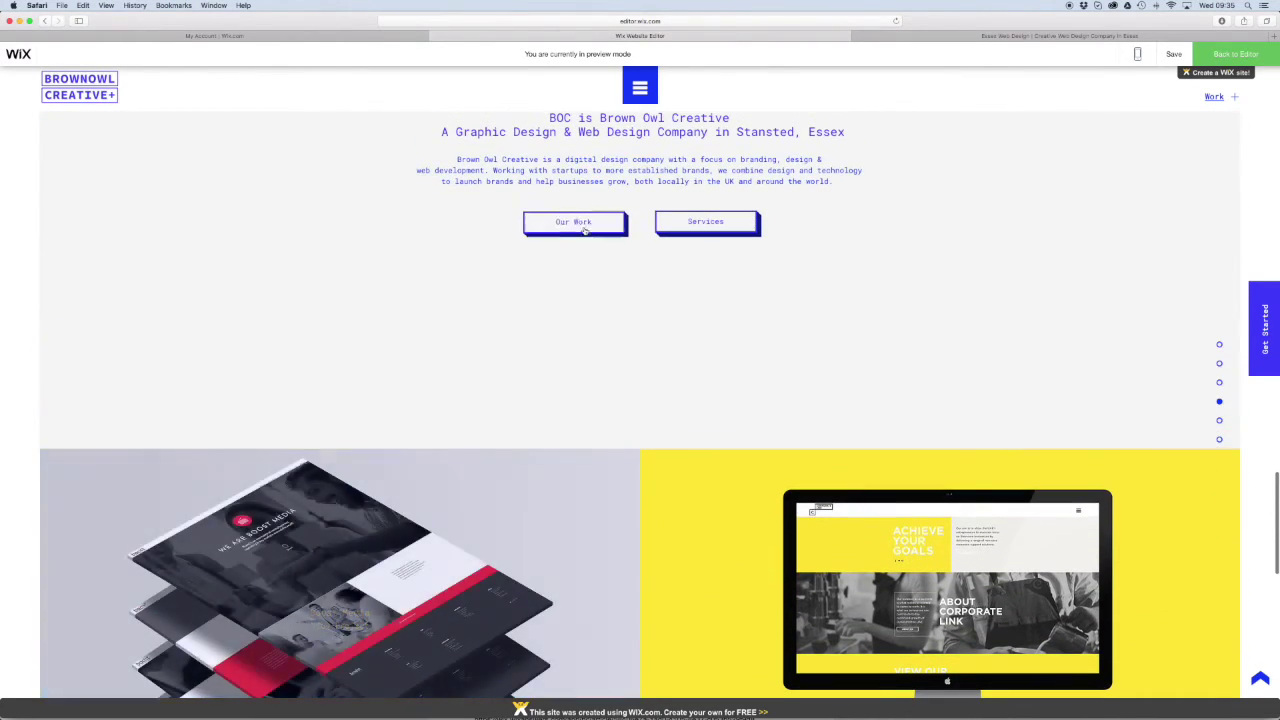
click(586, 226)
scroll(586, 226, up, 5)
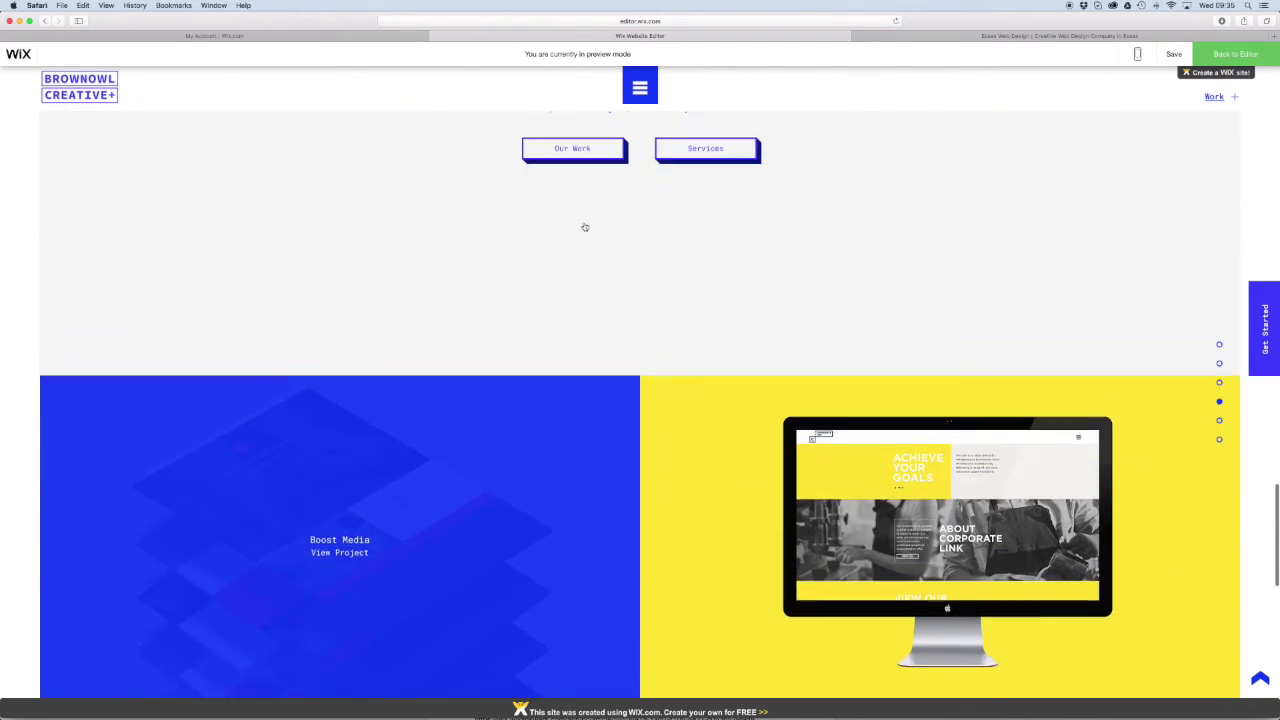
Back in the editor, link the Services button via Page / Anchor to the Home page's Services anchor.
click(1232, 54)
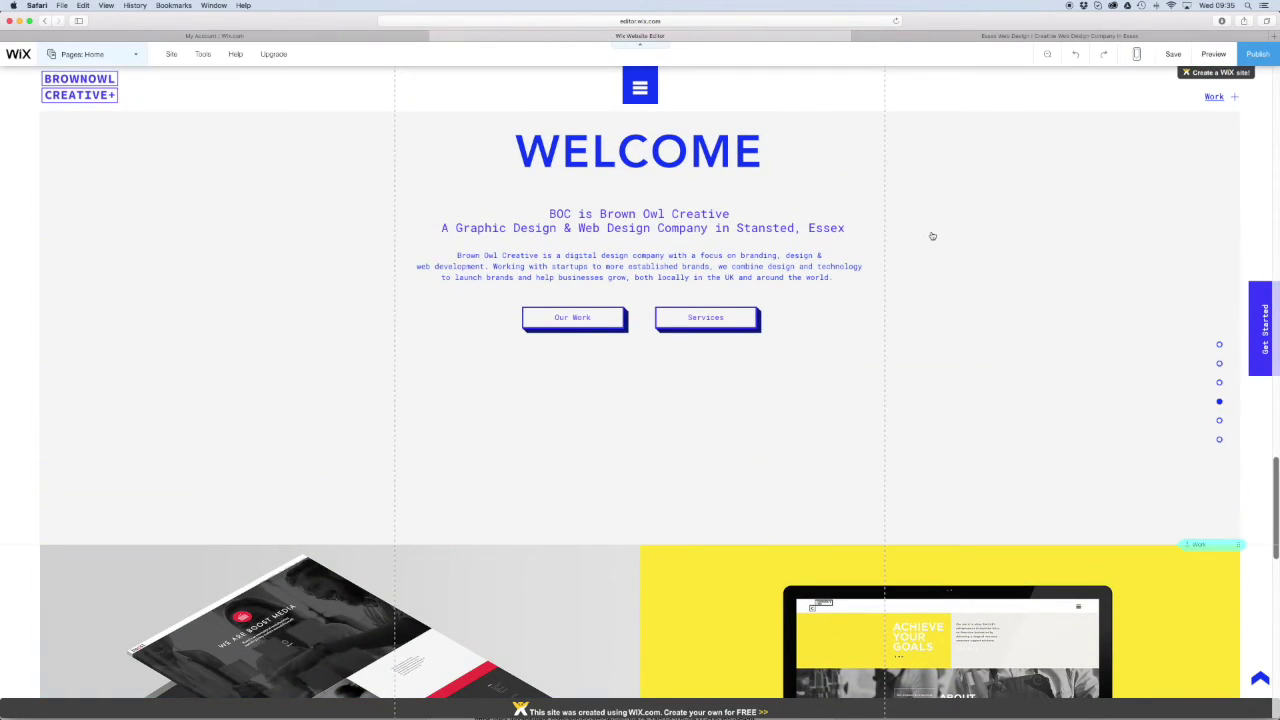
click(724, 319)
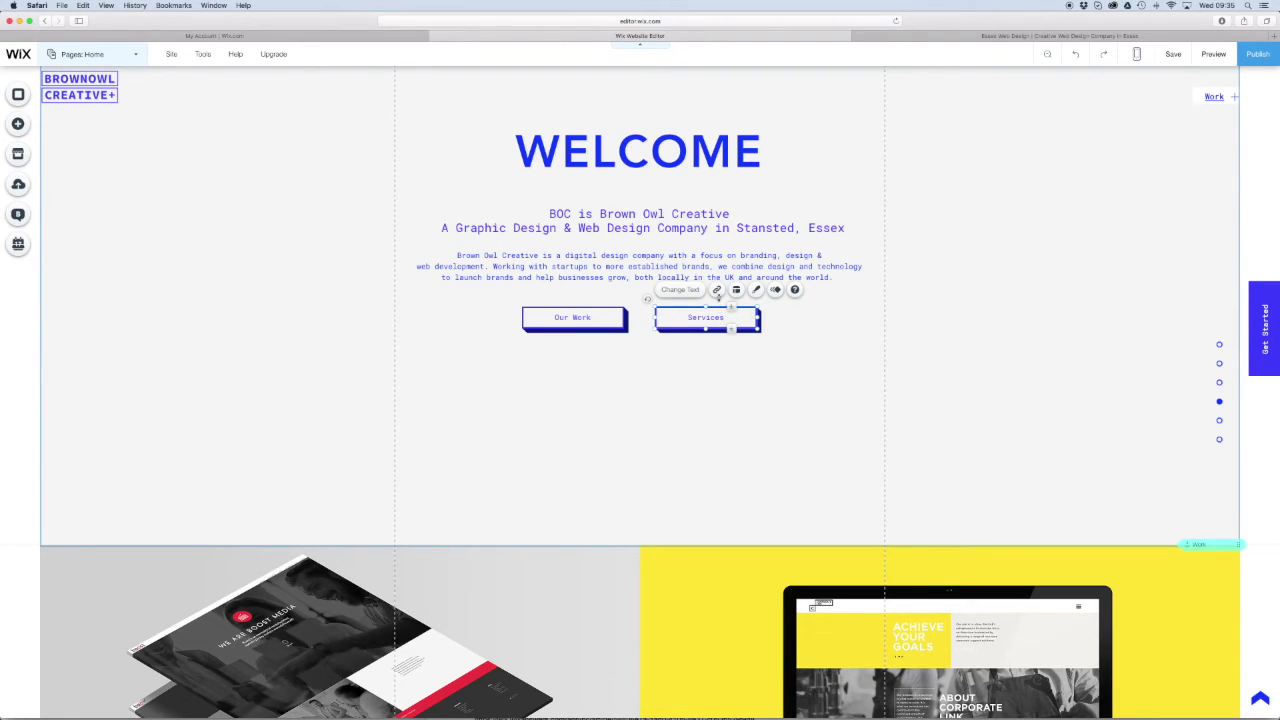
click(717, 291)
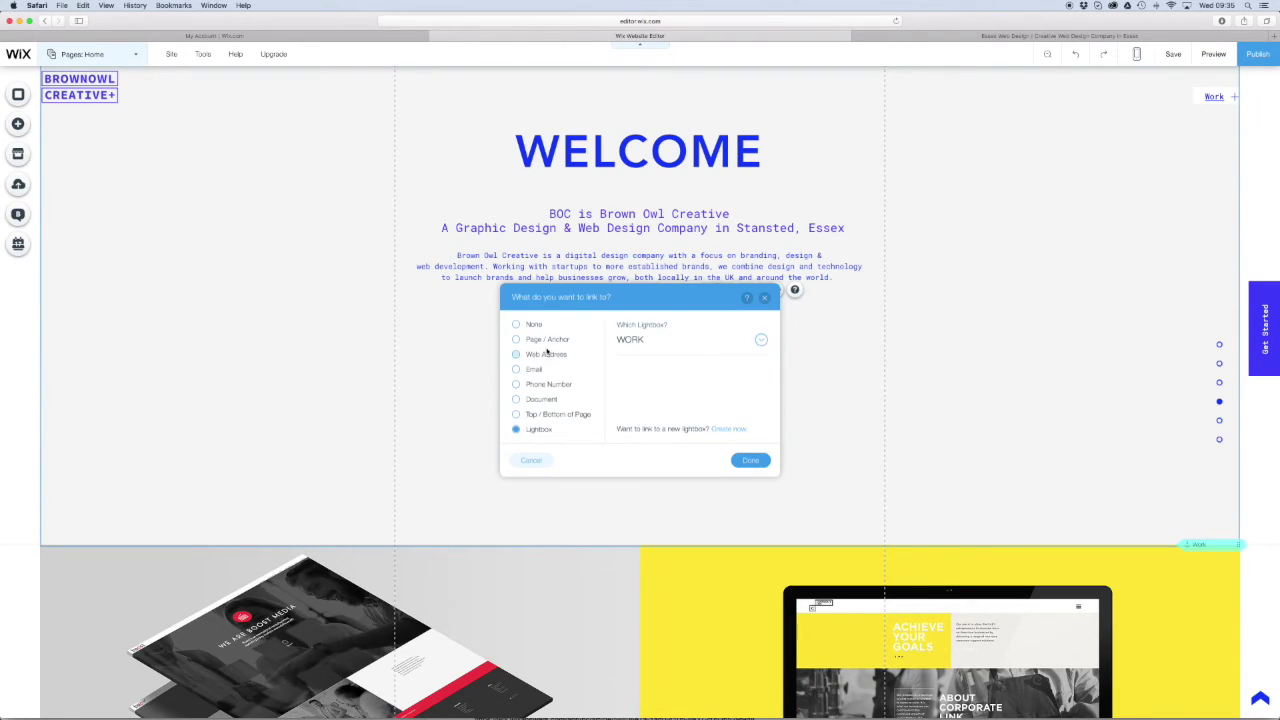
click(546, 341)
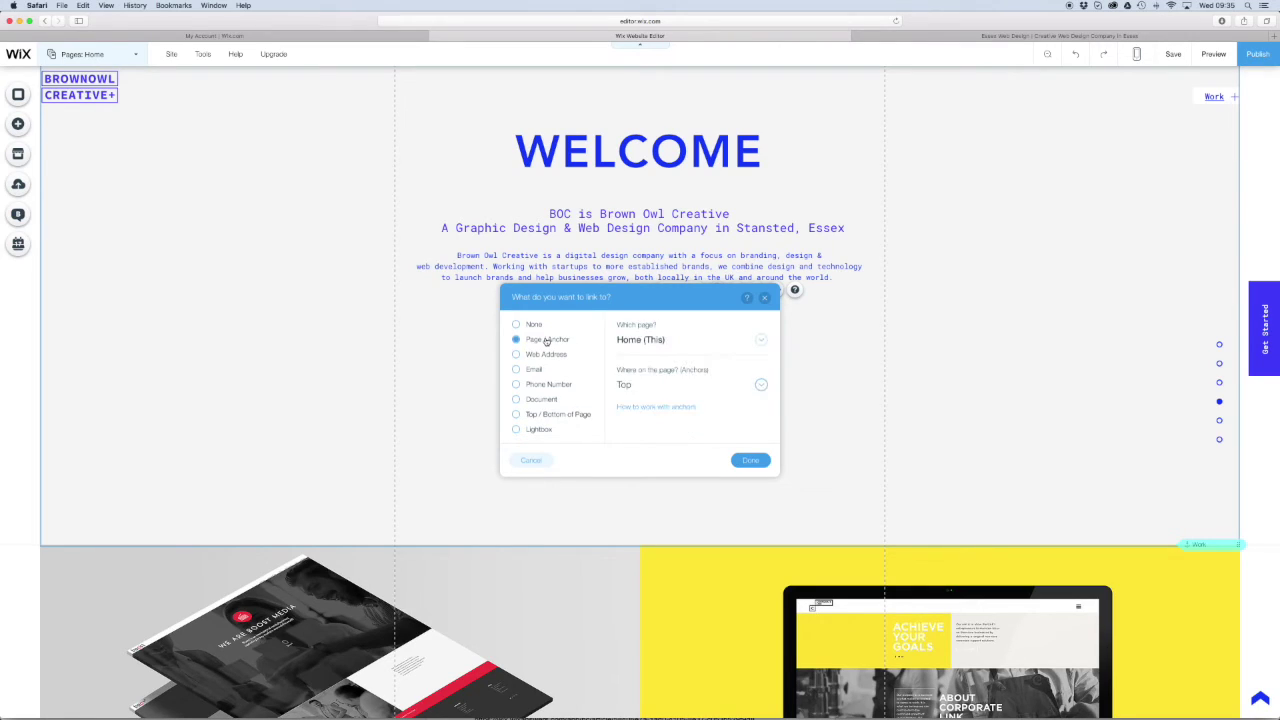
click(646, 386)
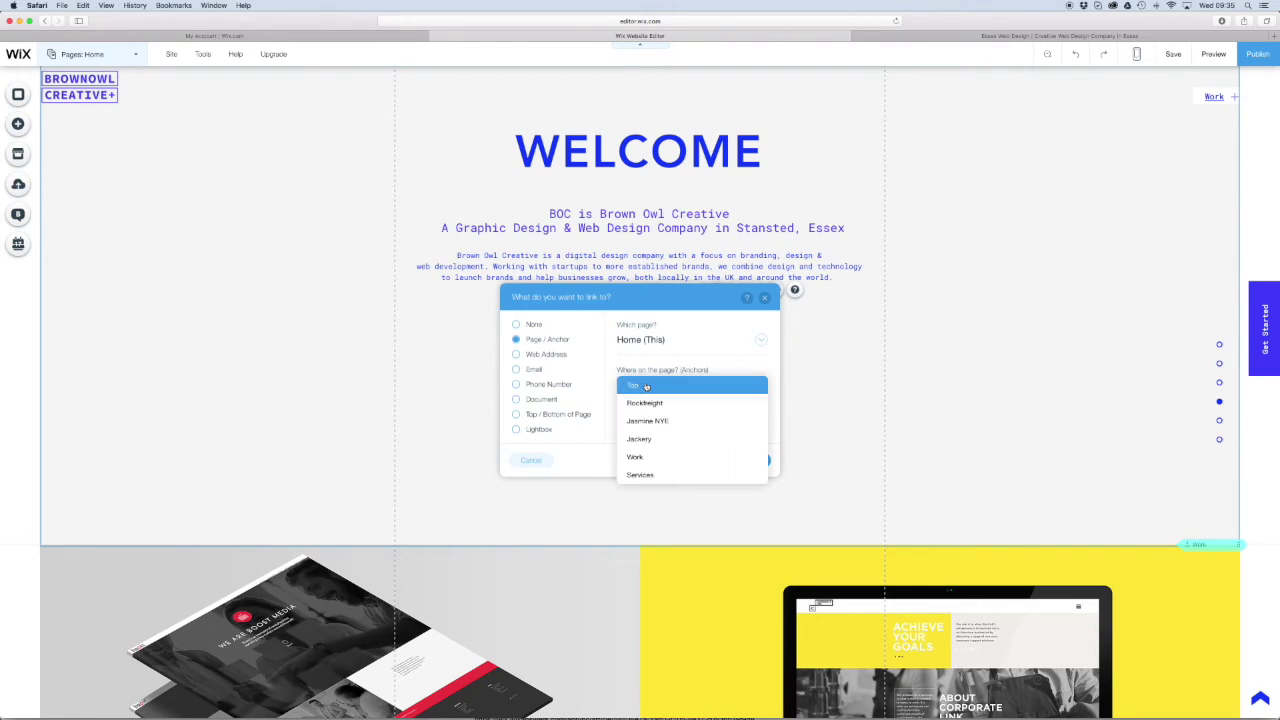
click(650, 476)
click(749, 461)
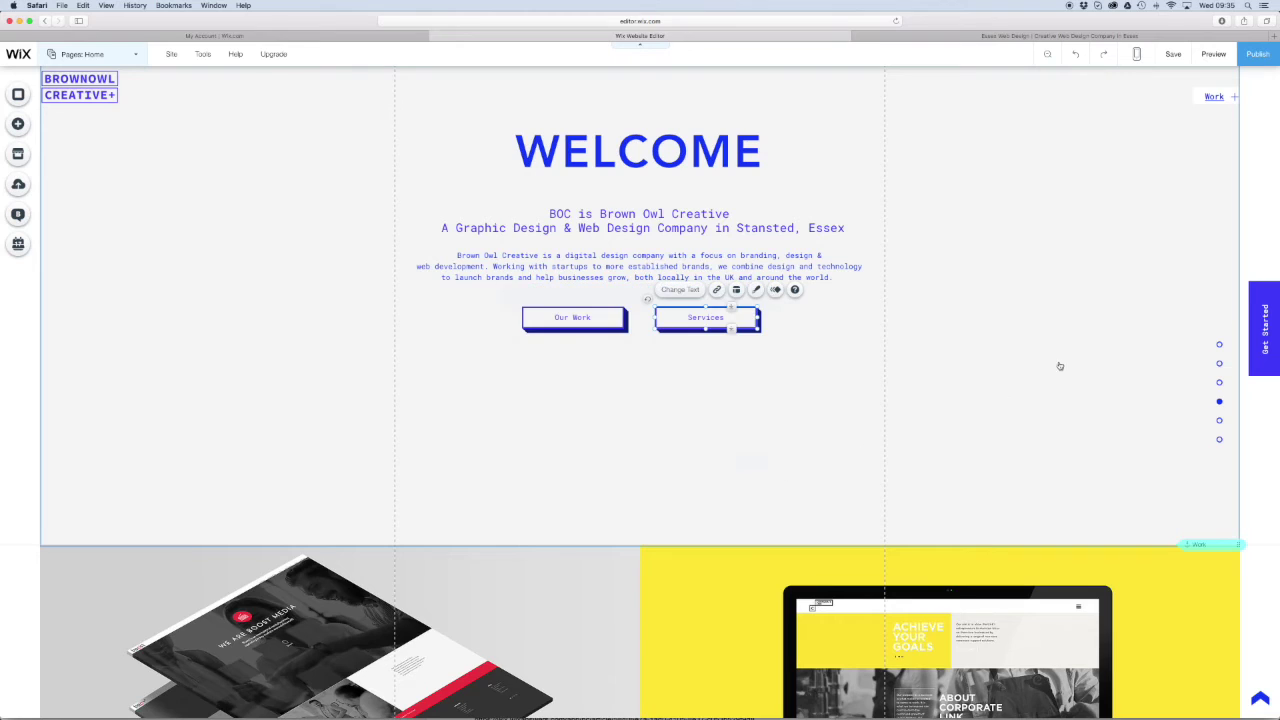
click(1213, 54)
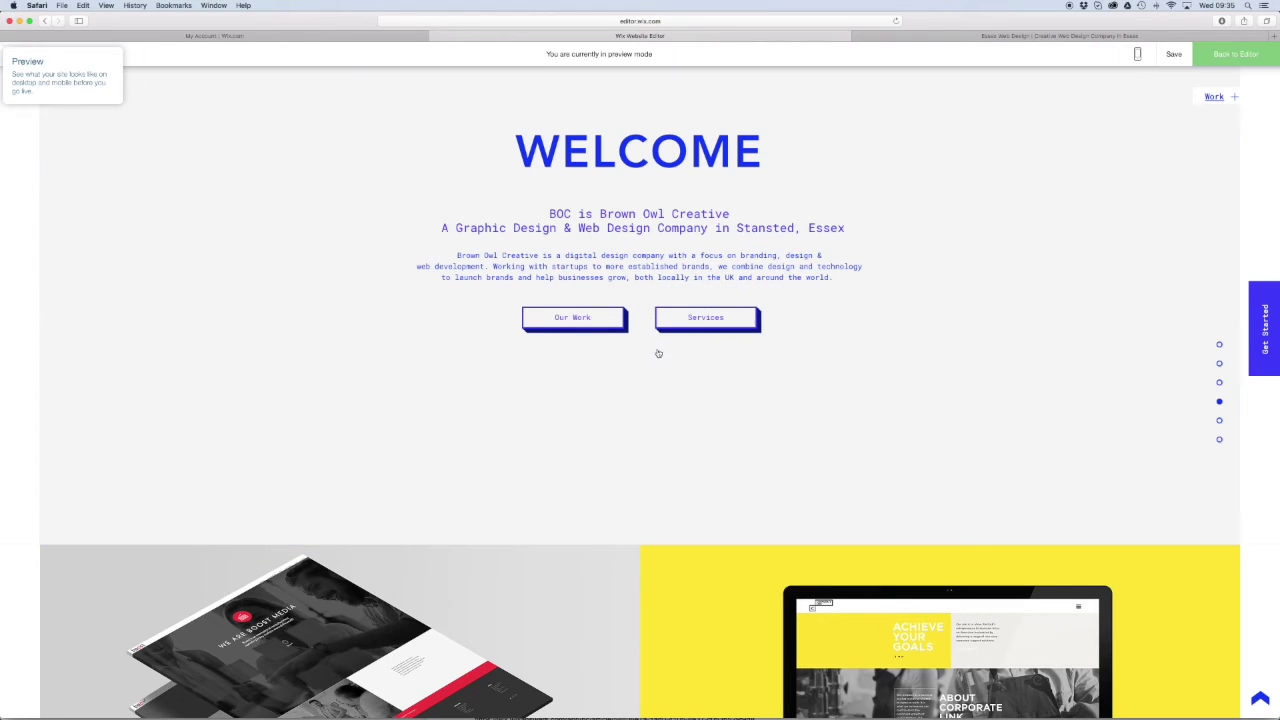
click(705, 318)
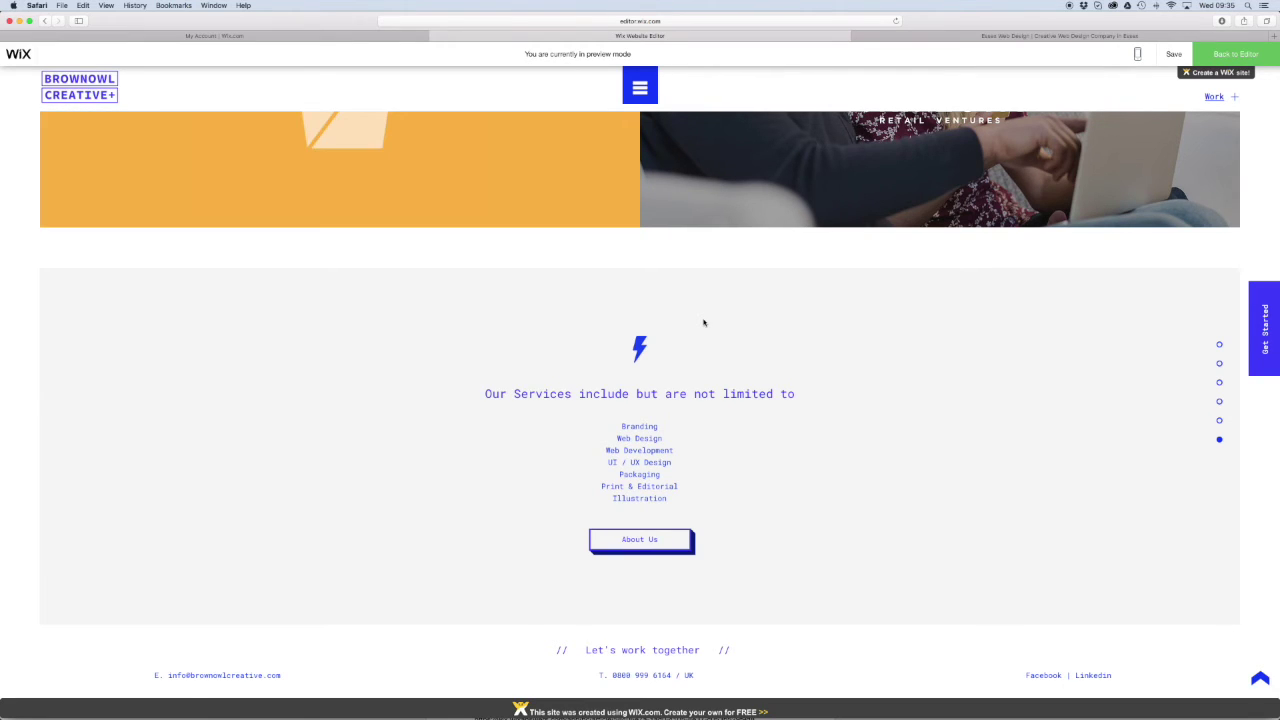
scroll(703, 322, up, 10)
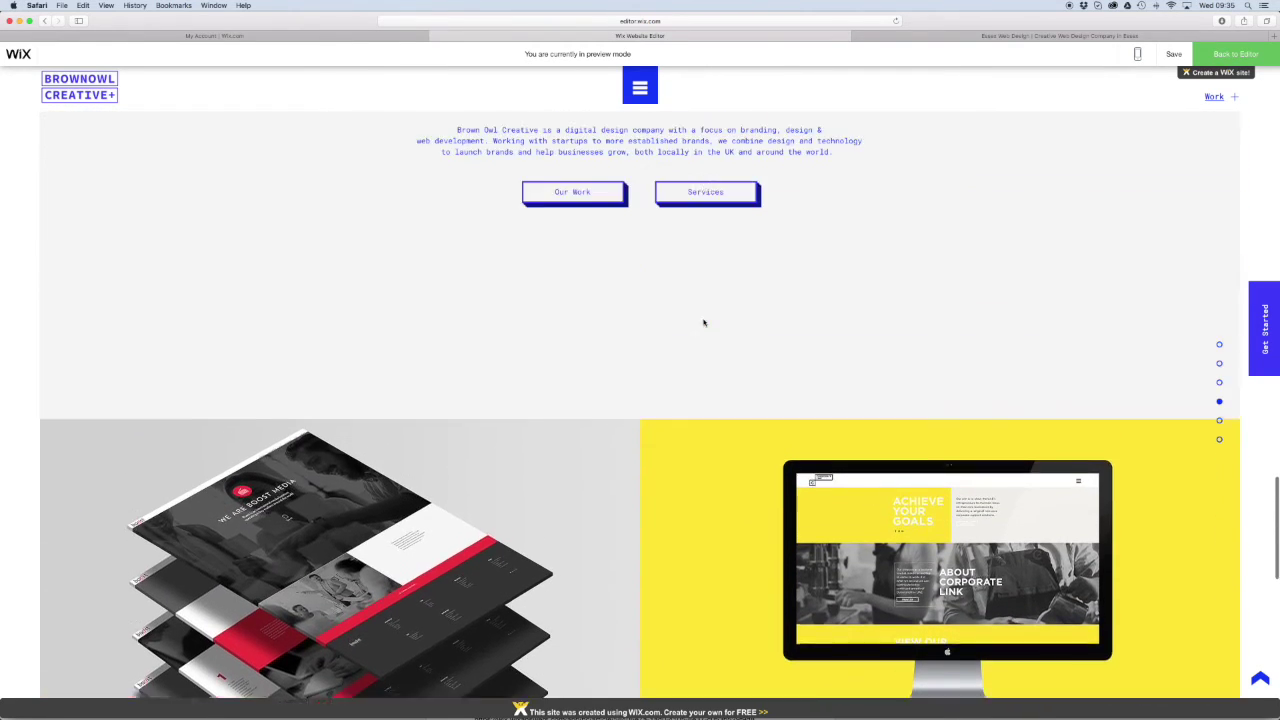
scroll(703, 322, down, 15)
scroll(703, 322, up, 8)
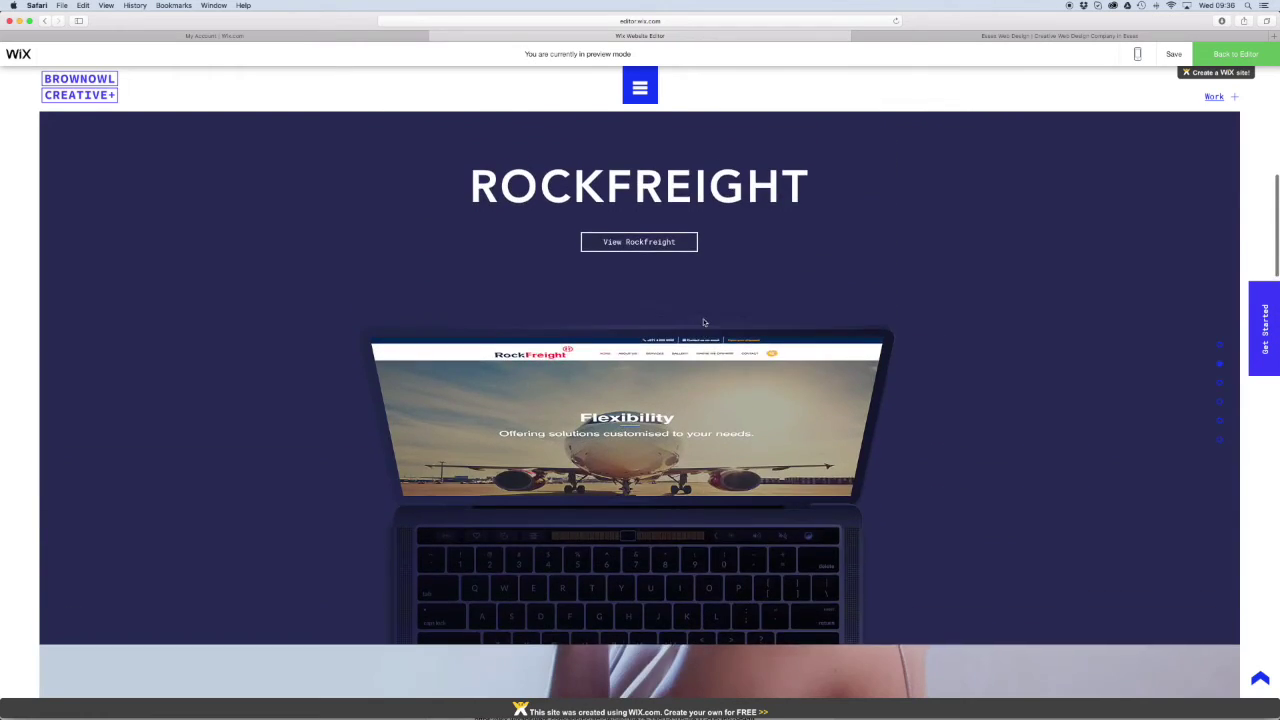
scroll(703, 322, up, 5)
scroll(703, 322, down, 3)
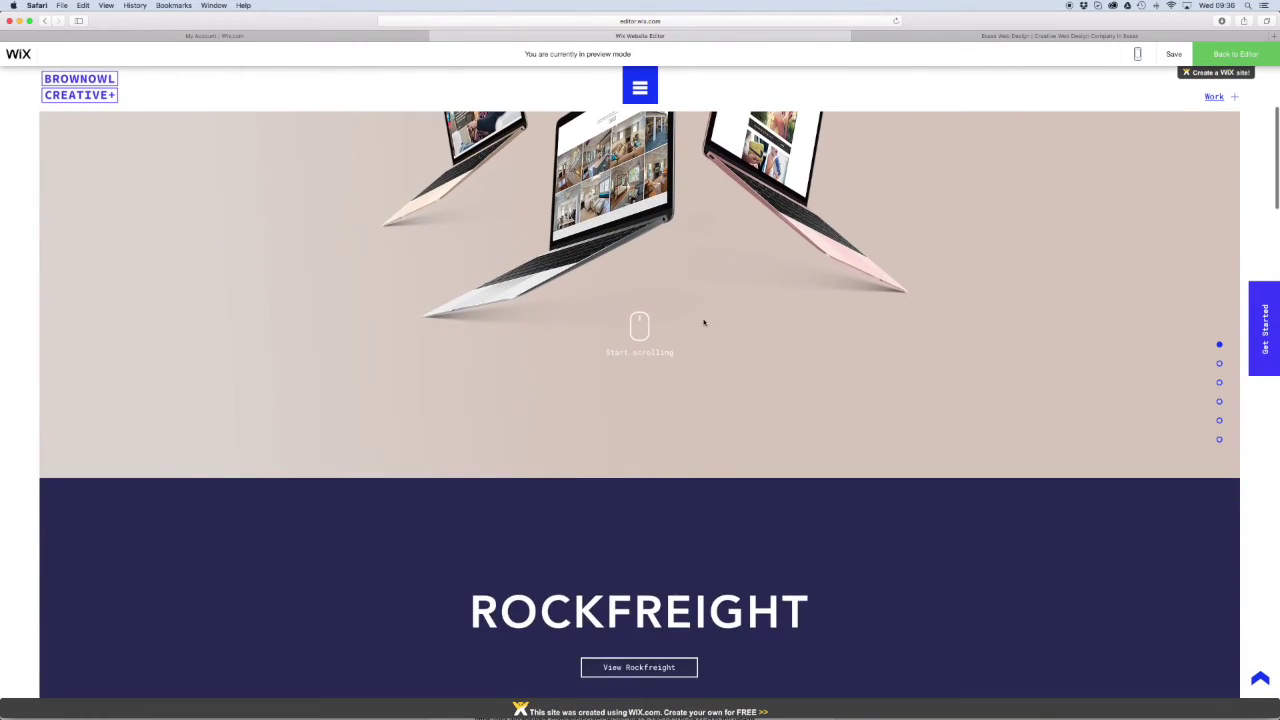
scroll(704, 322, down, 8)
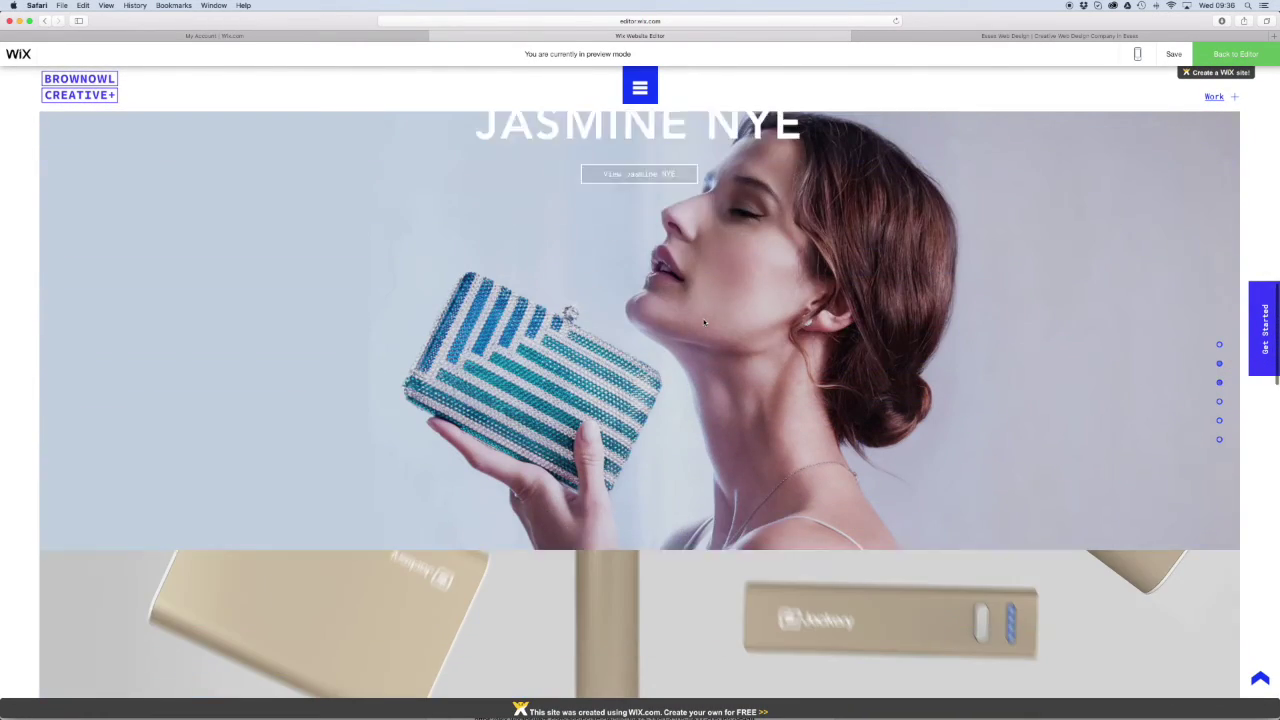
scroll(704, 322, down, 15)
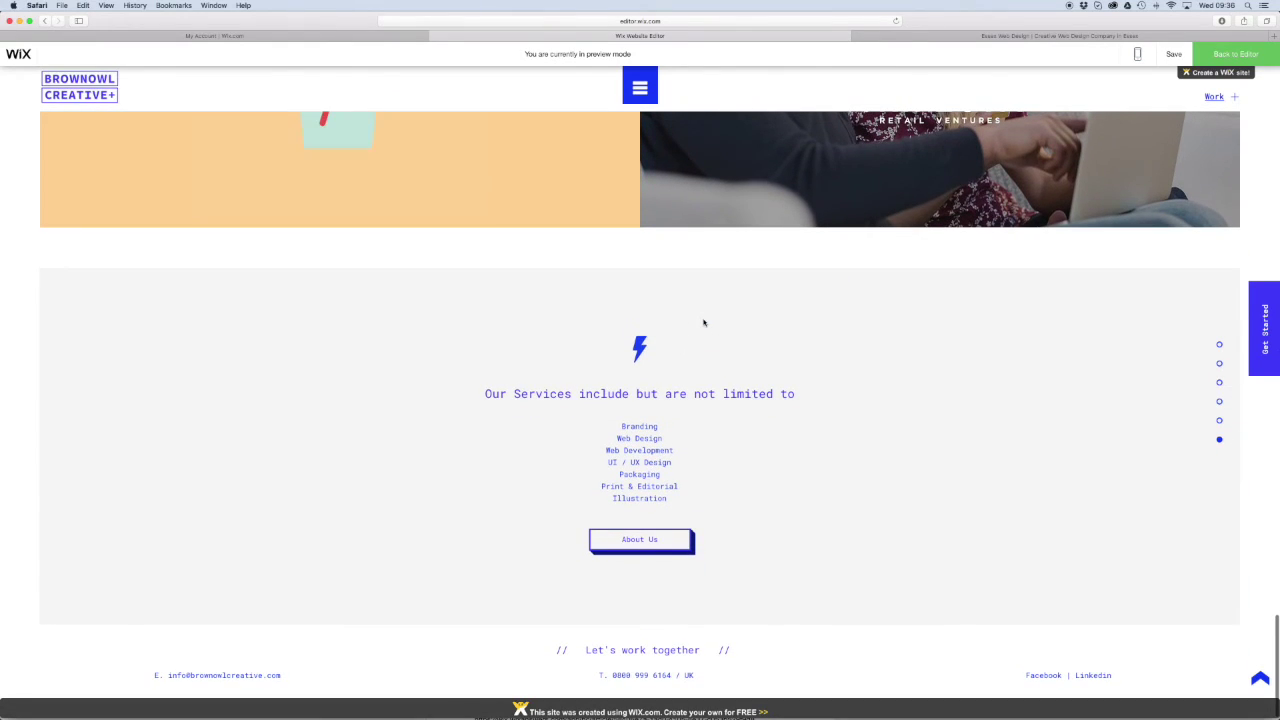
scroll(704, 322, up, 15)
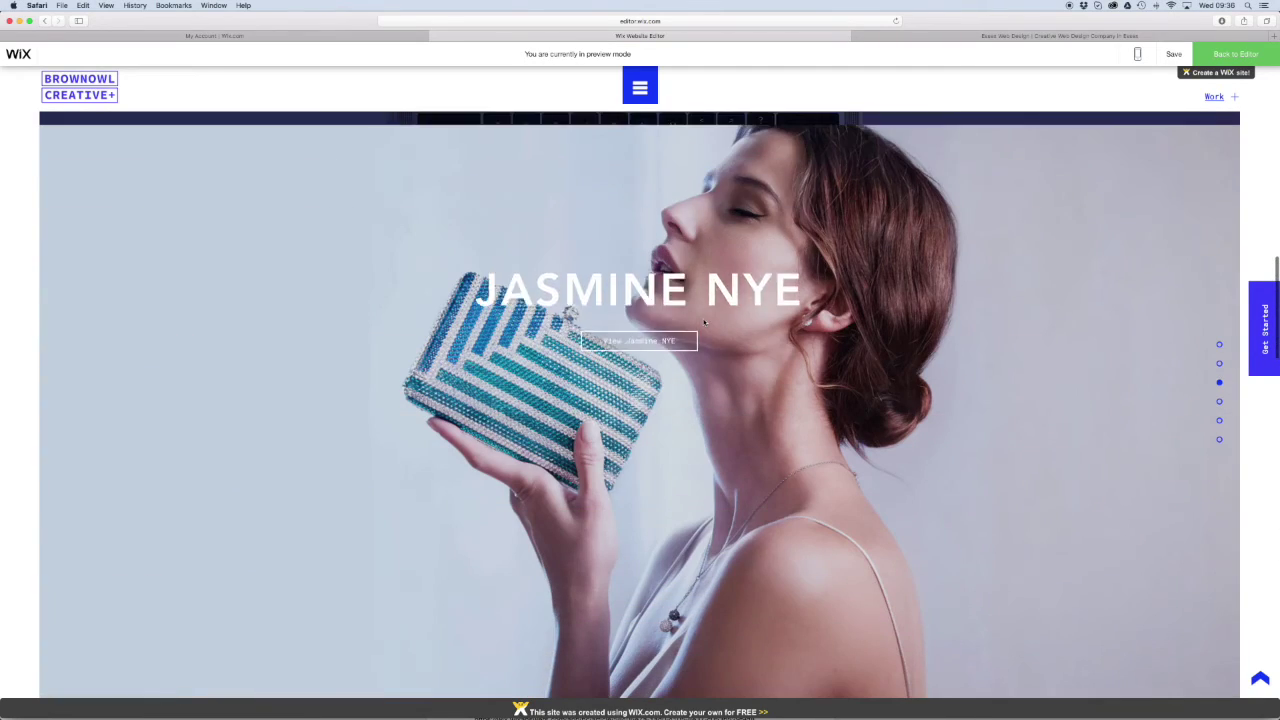
scroll(704, 322, up, 8)
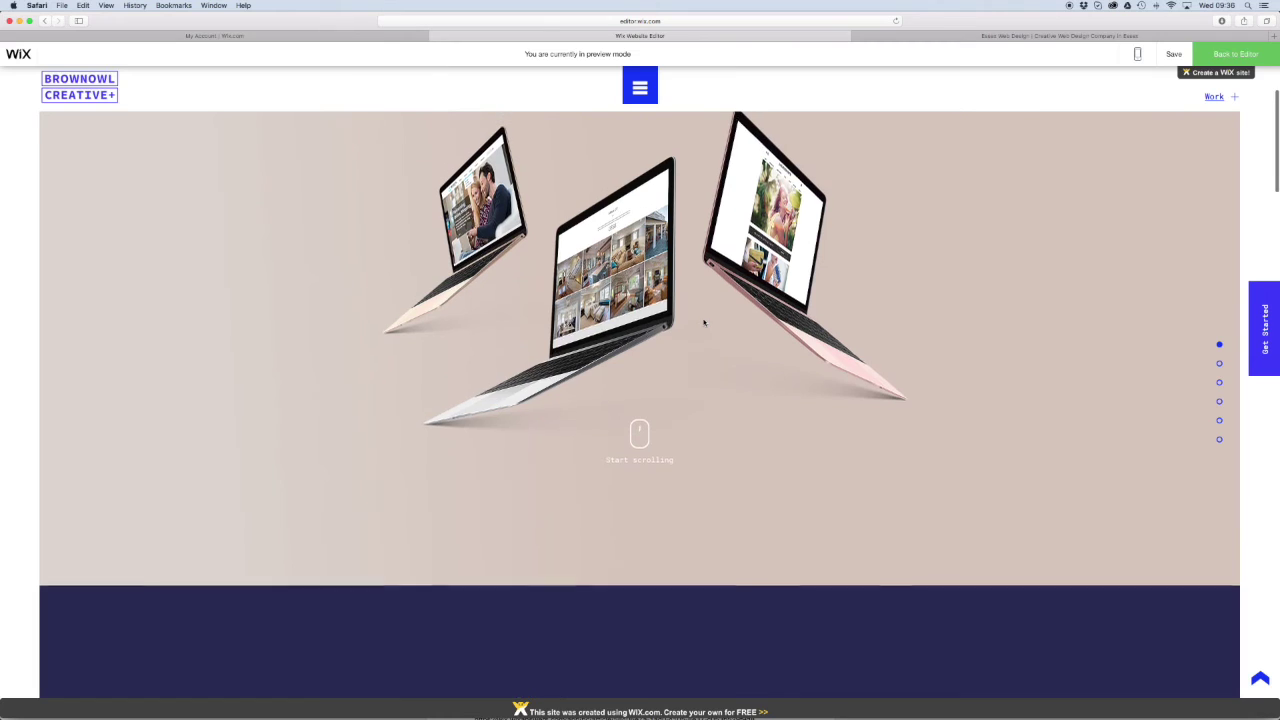
scroll(704, 322, down, 3)
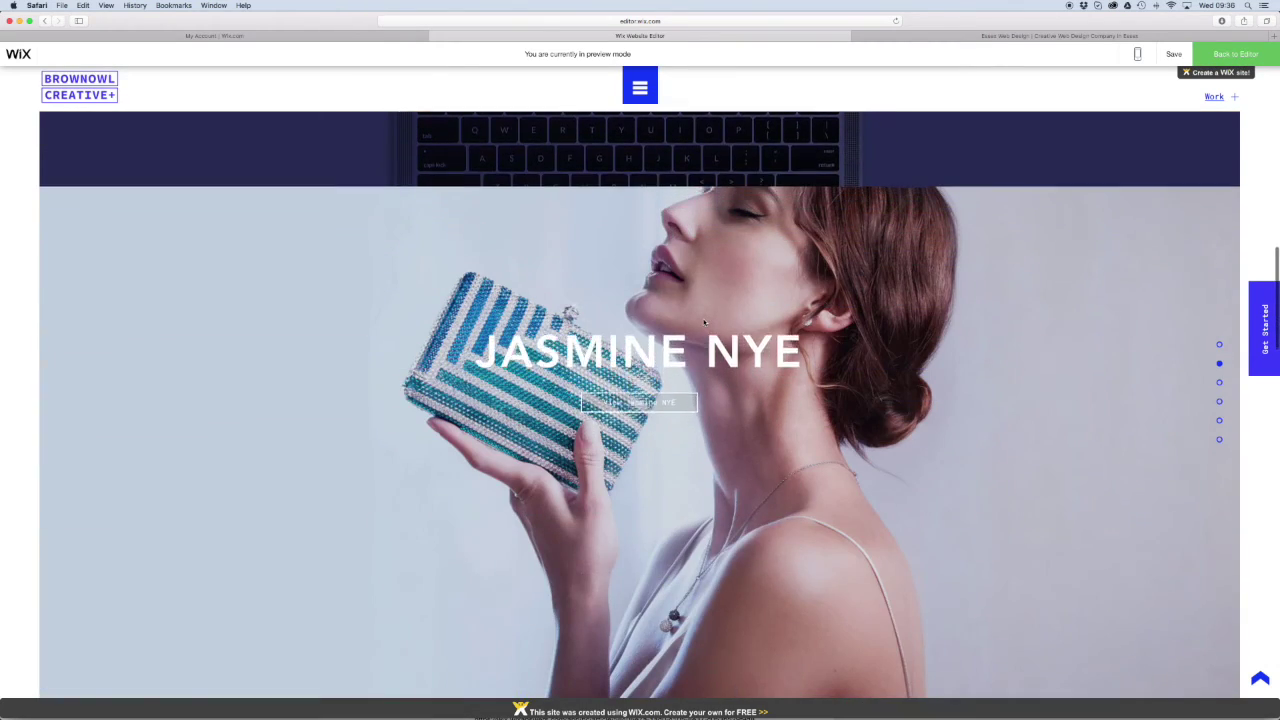
scroll(704, 322, up, 5)
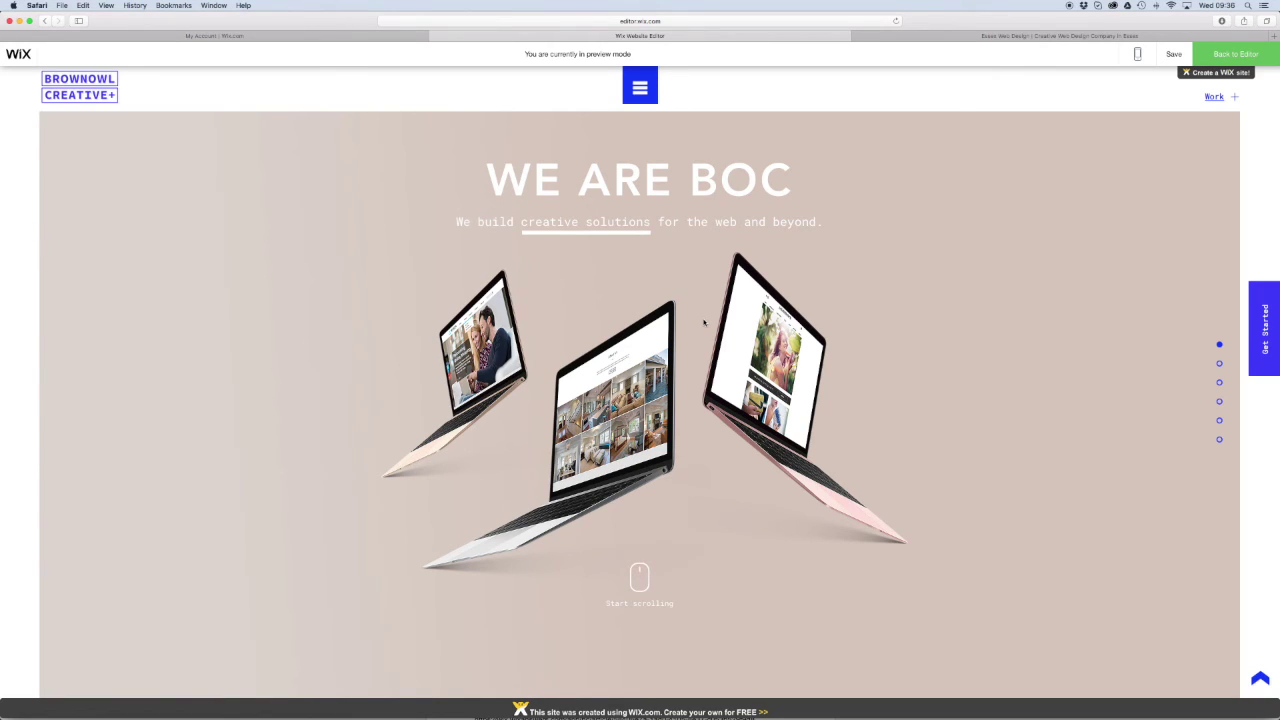
scroll(704, 322, down, 5)
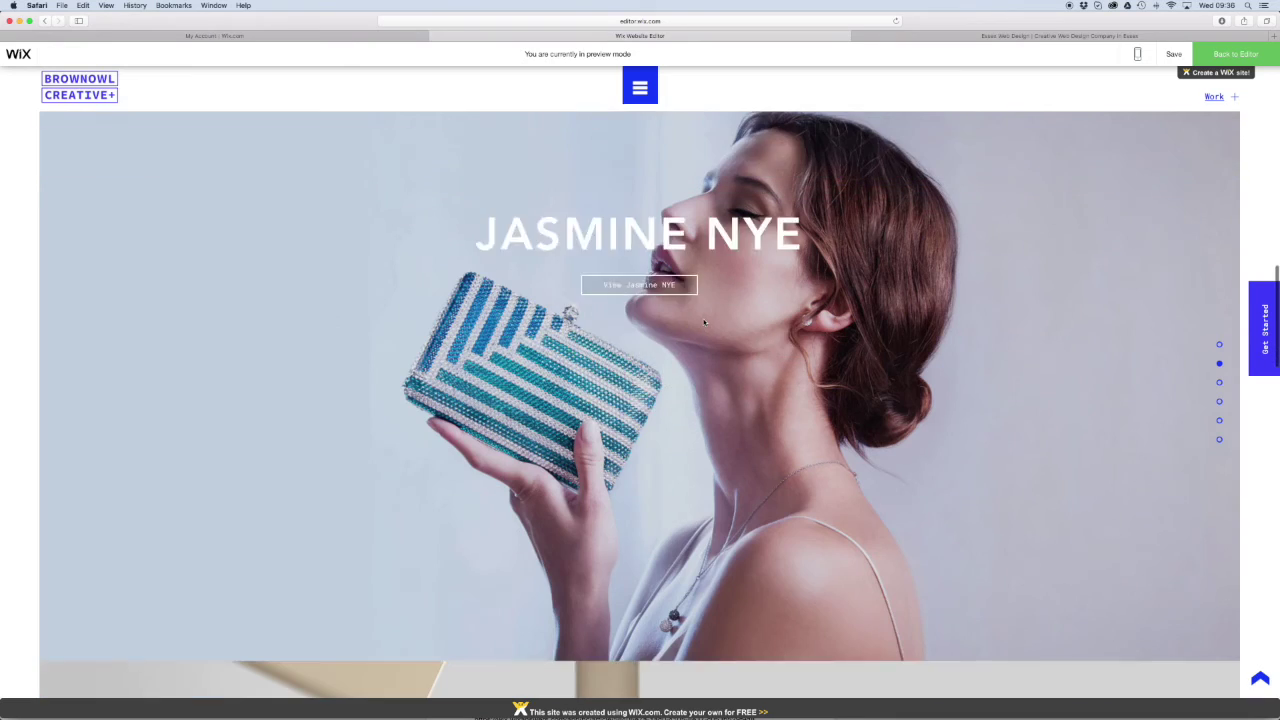
scroll(704, 322, down, 5)
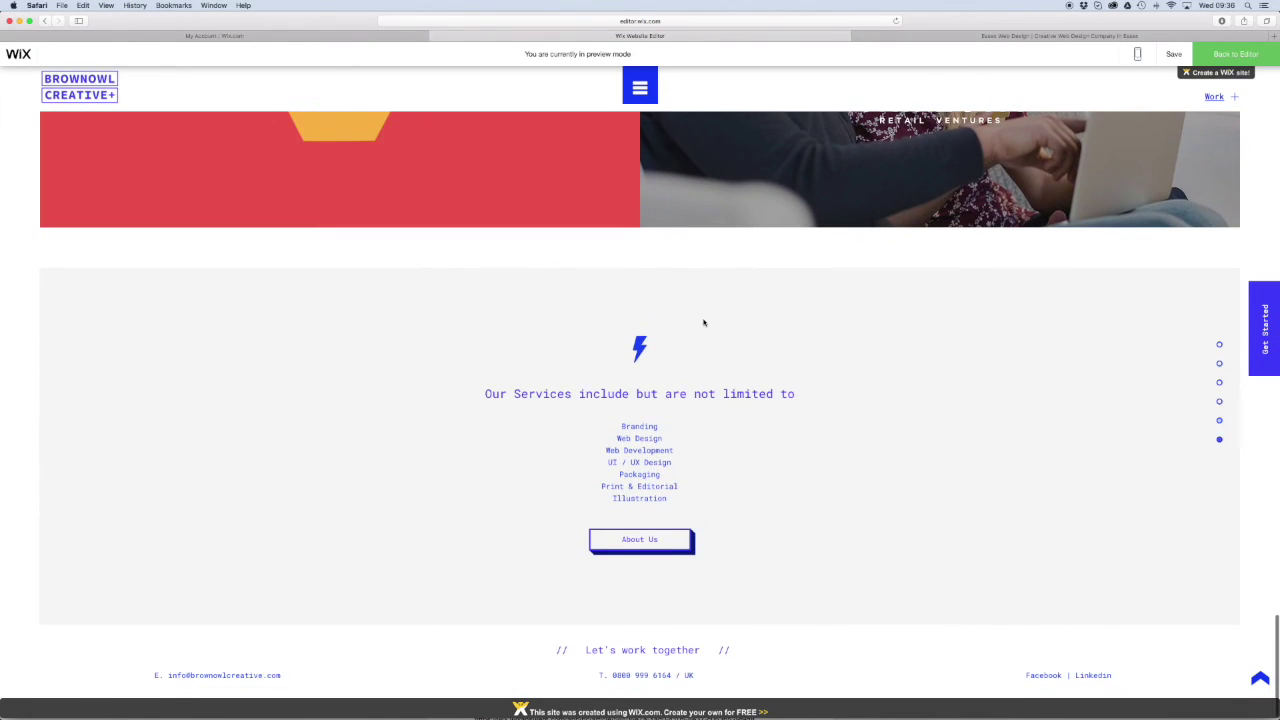
scroll(704, 322, up, 8)
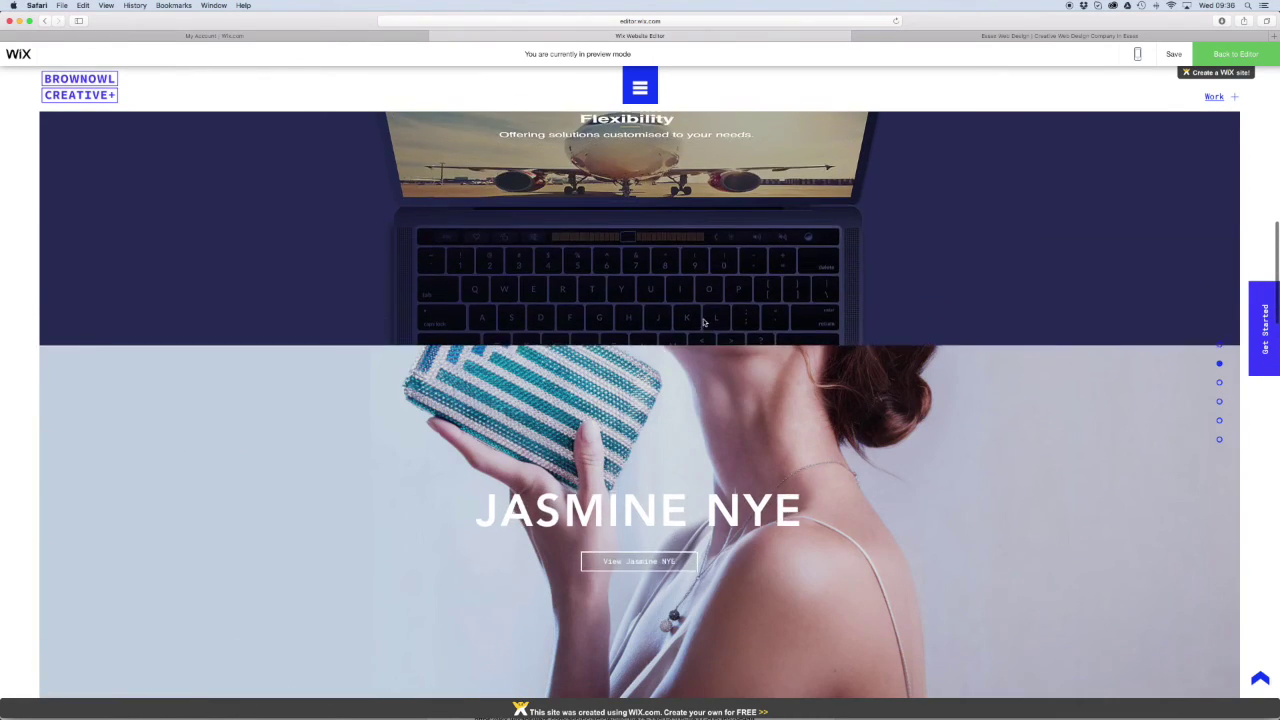